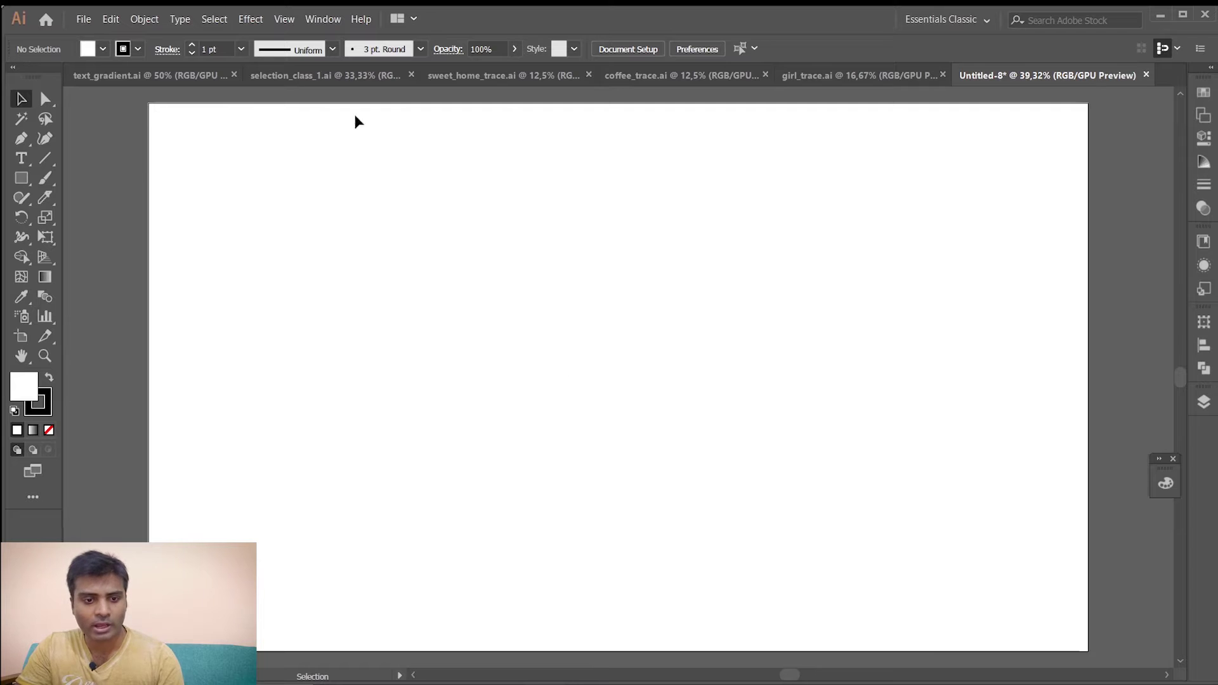
Draw a rectangle about 928 by 510 px on the artboard and delete it again.
click(24, 180)
drag(323, 187, 777, 446)
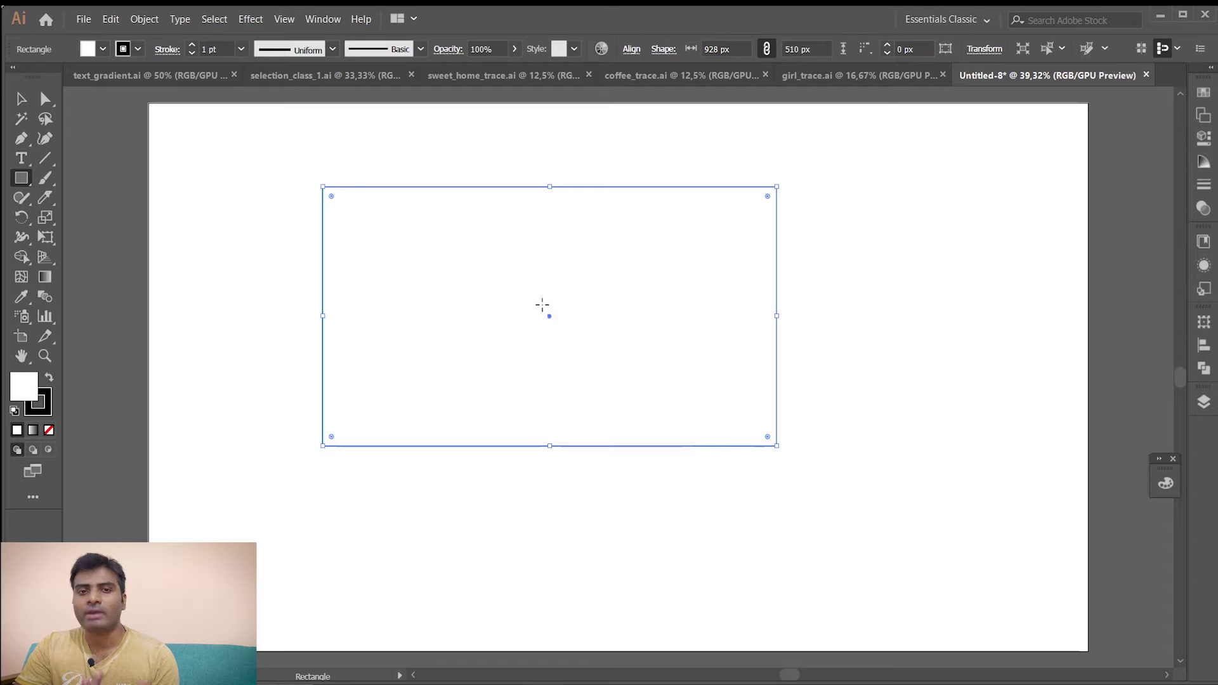
click(21, 98)
drag(278, 220, 848, 493)
key(Delete)
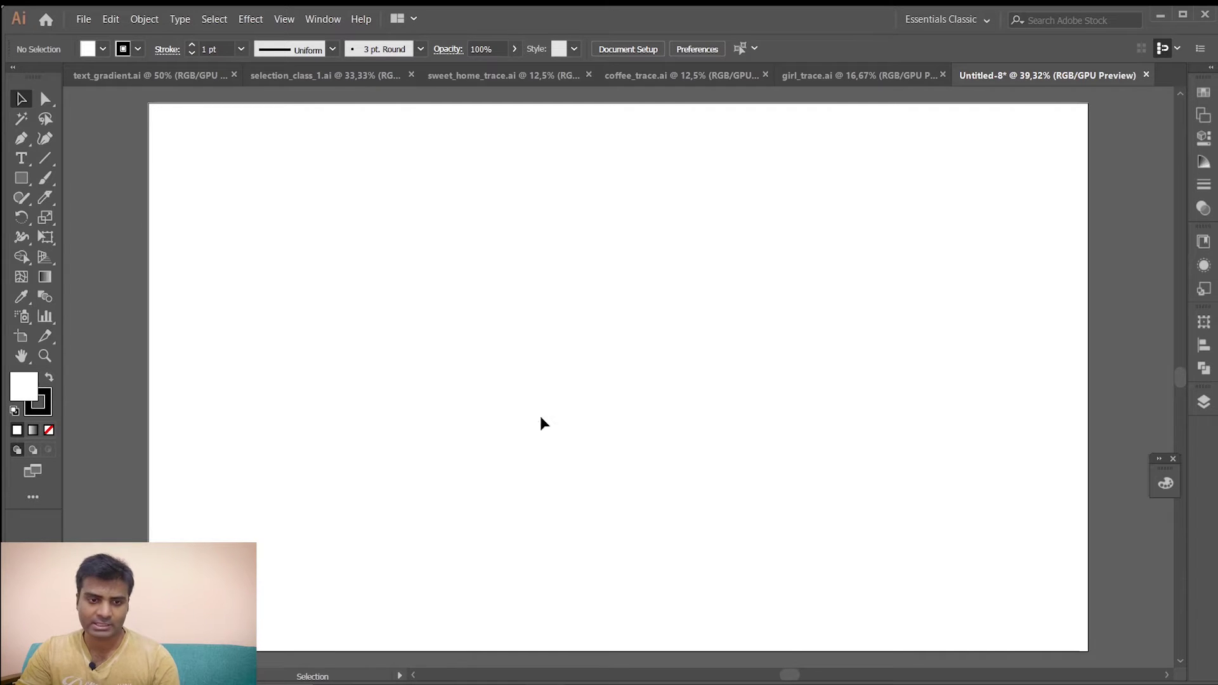
Place the image pexels-pixabay-462205 in the document and move it to the middle of the artboard.
click(79, 19)
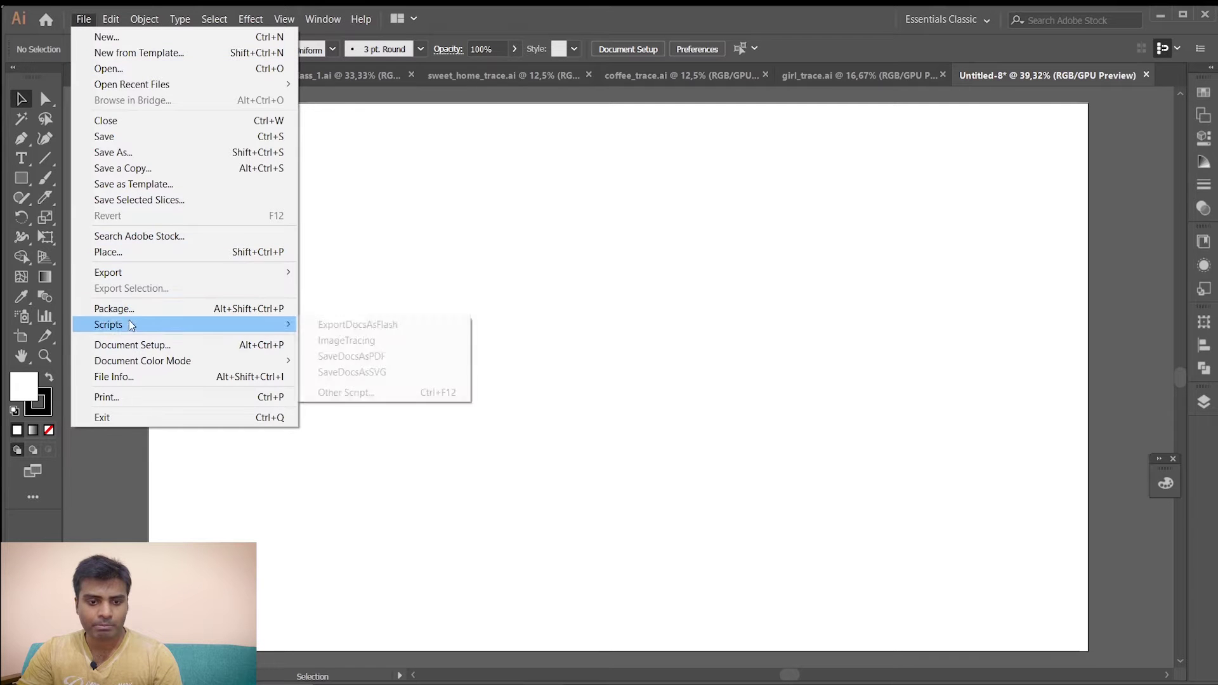
click(126, 254)
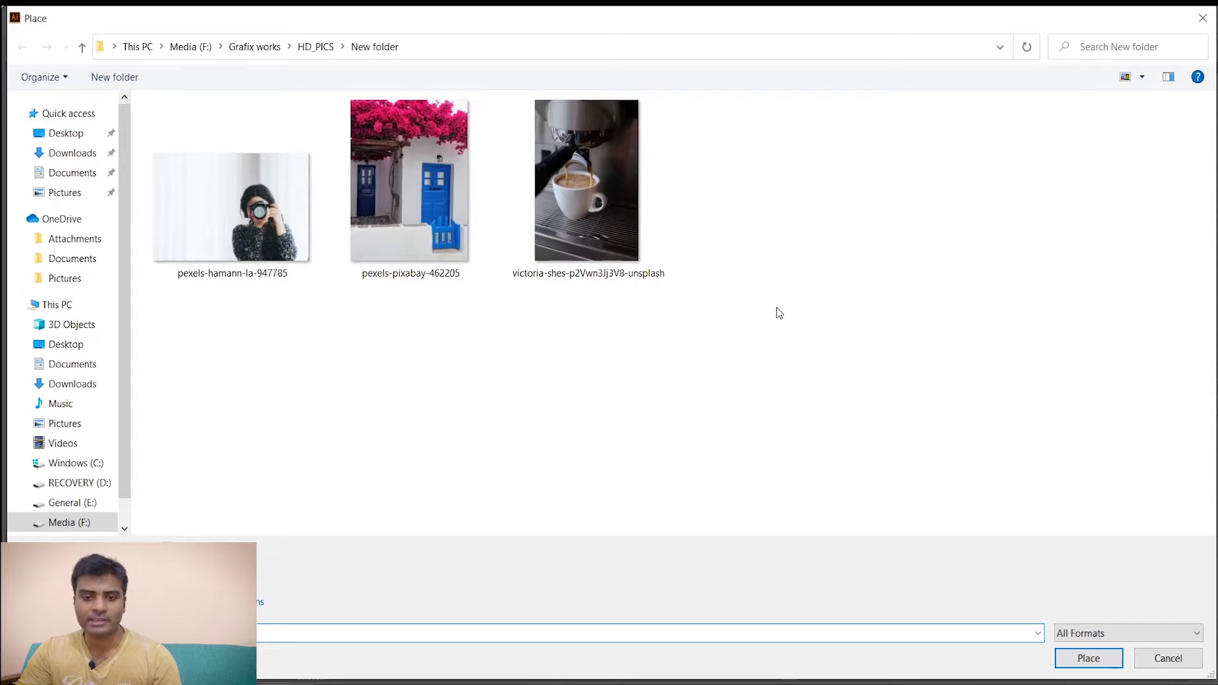
click(423, 241)
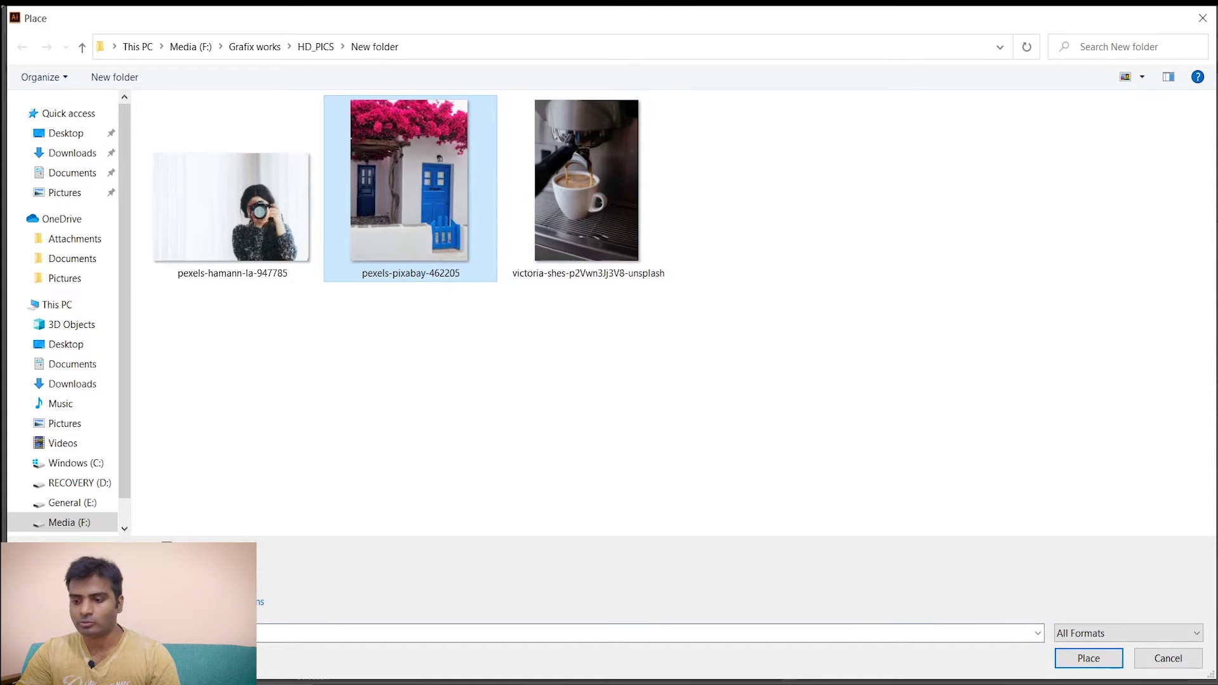
click(1097, 662)
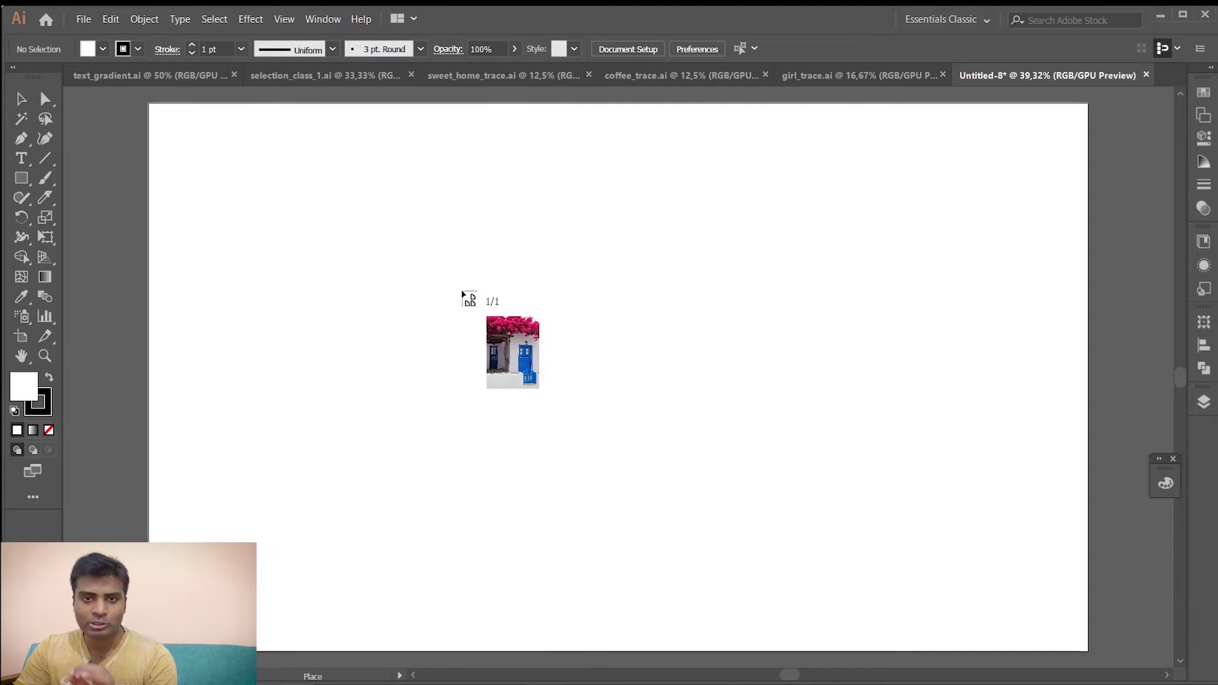
click(528, 326)
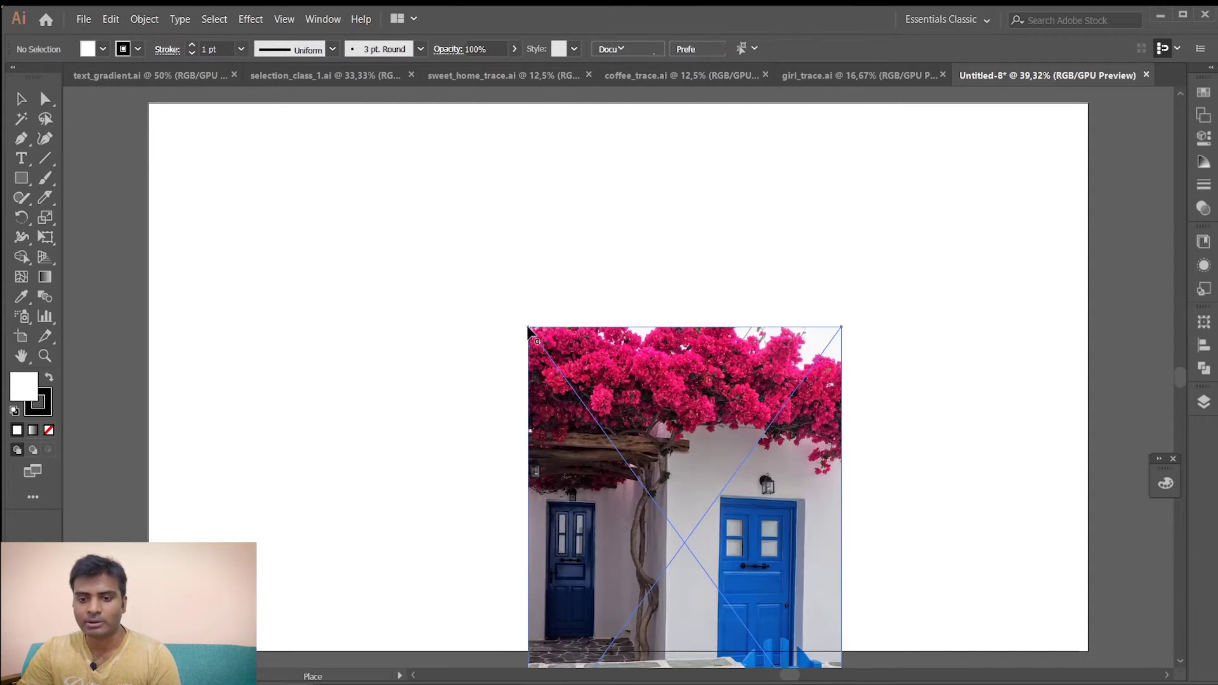
drag(678, 422, 603, 247)
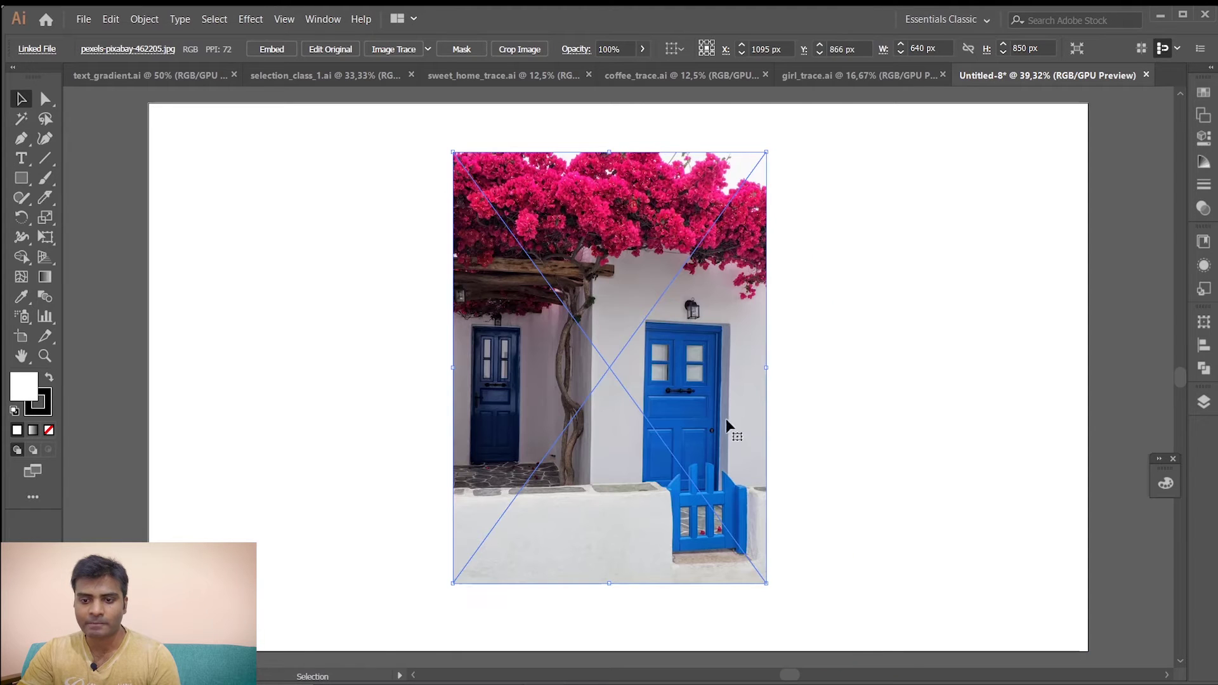
Enlarge the placed photo proportionally to about 805 by 1069 px, spanning the artboard's height, and embed it in the document.
drag(768, 581, 798, 626)
drag(709, 559, 709, 569)
drag(796, 635, 807, 649)
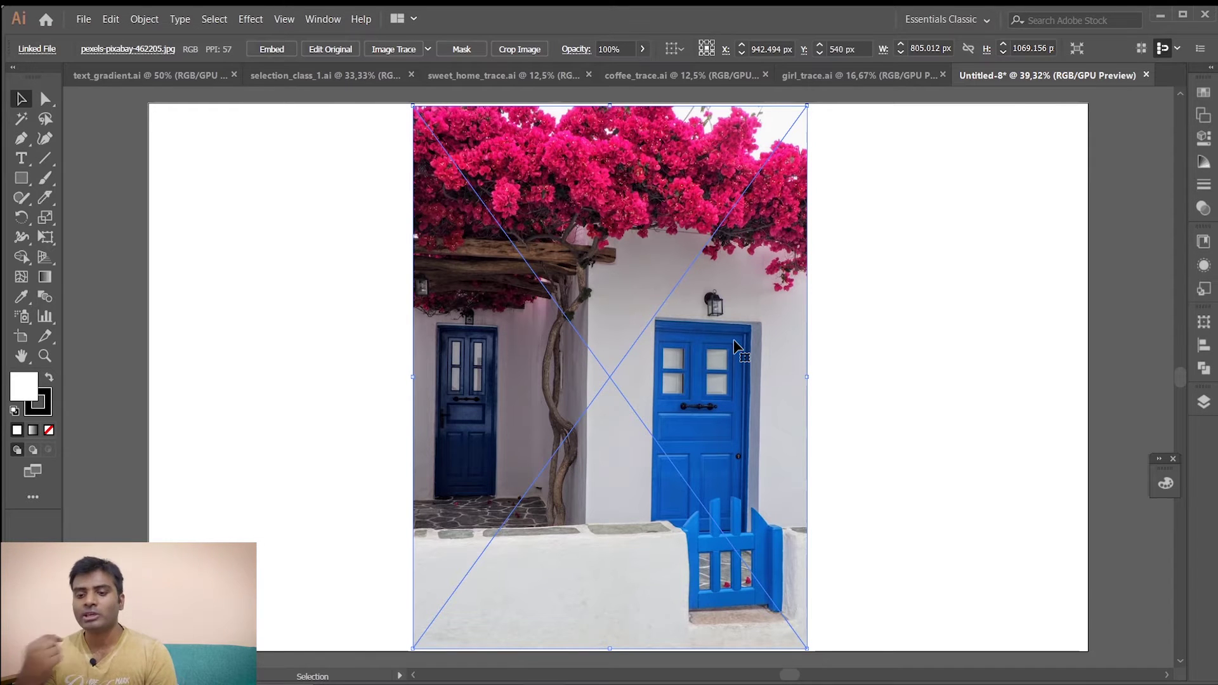
click(271, 48)
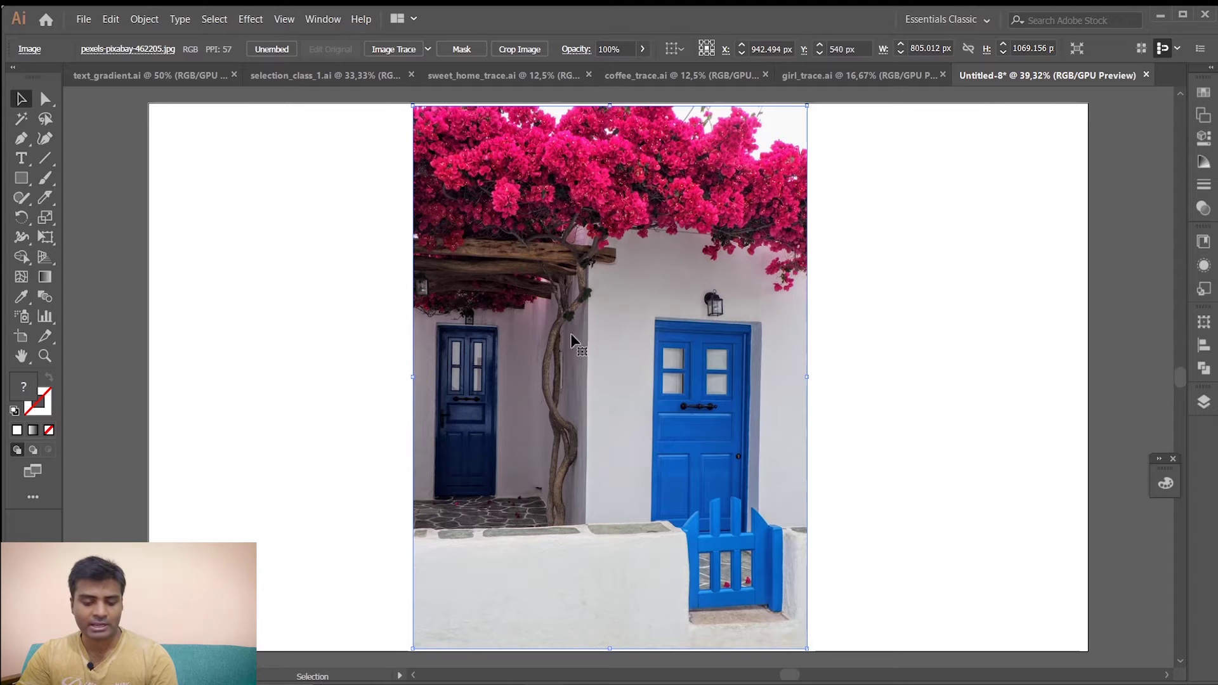
Examine the embedded photo's pixels up close around the tree trunk beside the white wall.
scroll(590, 366, up, 8)
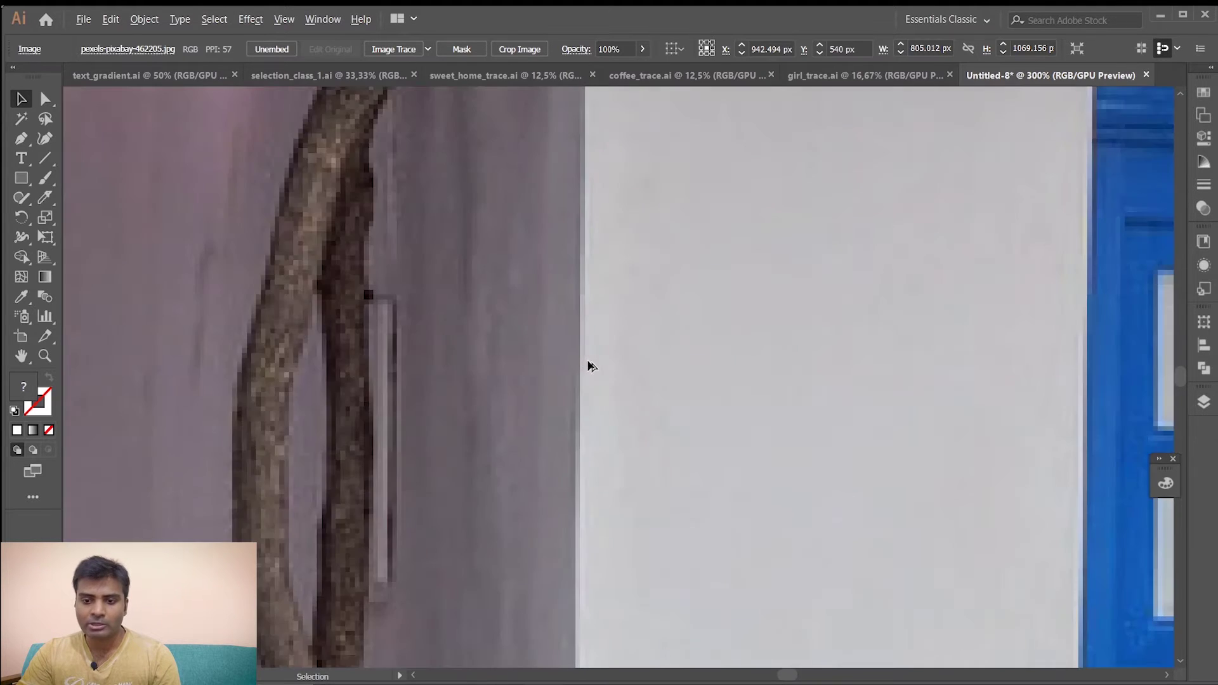
drag(264, 354, 539, 370)
key(alt)
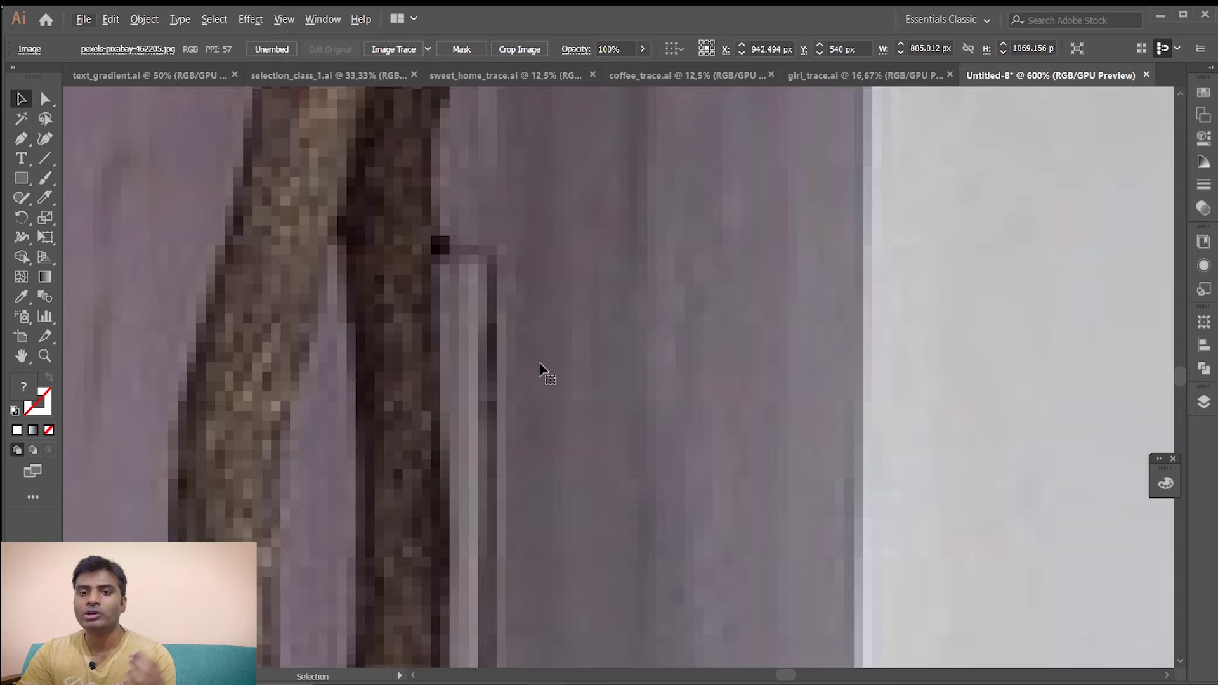
scroll(519, 362, down, 1)
scroll(518, 362, up, 1)
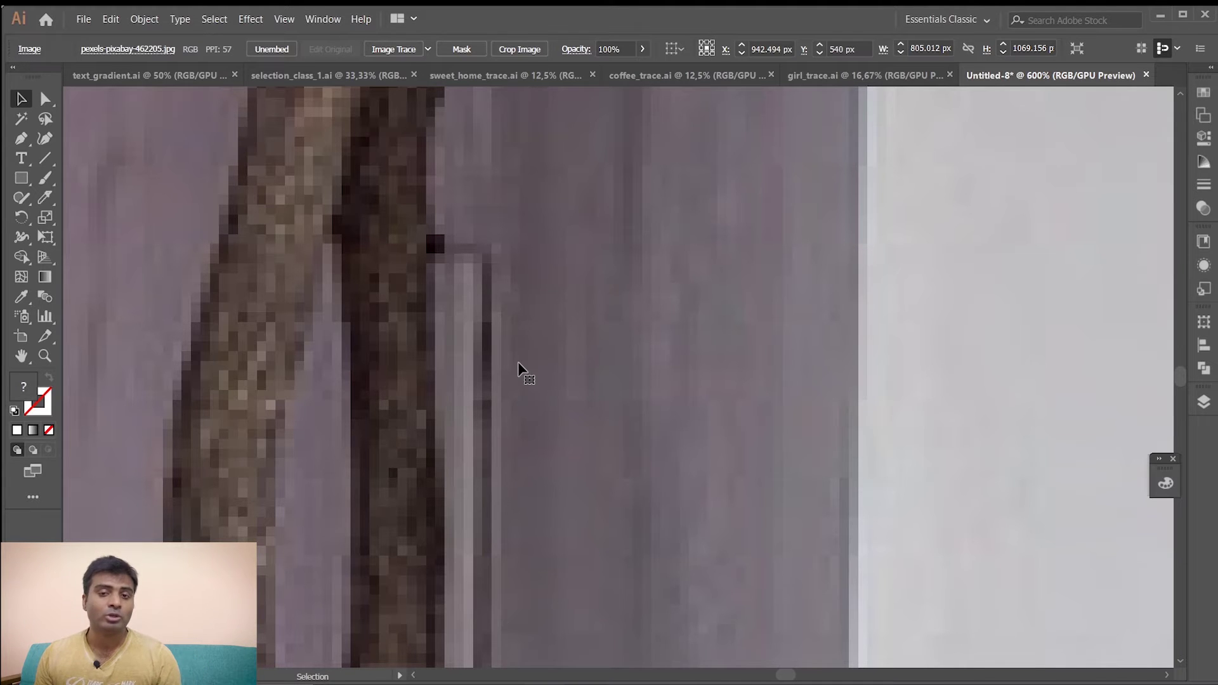
scroll(518, 363, down, 1)
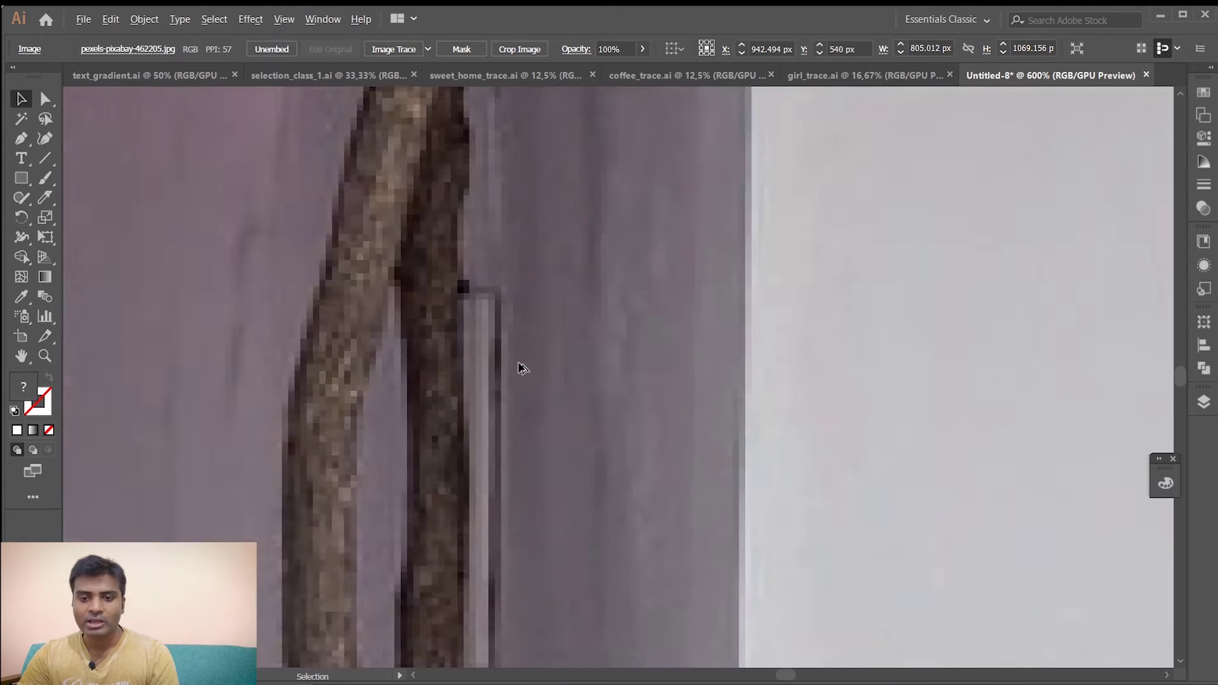
scroll(519, 368, down, 8)
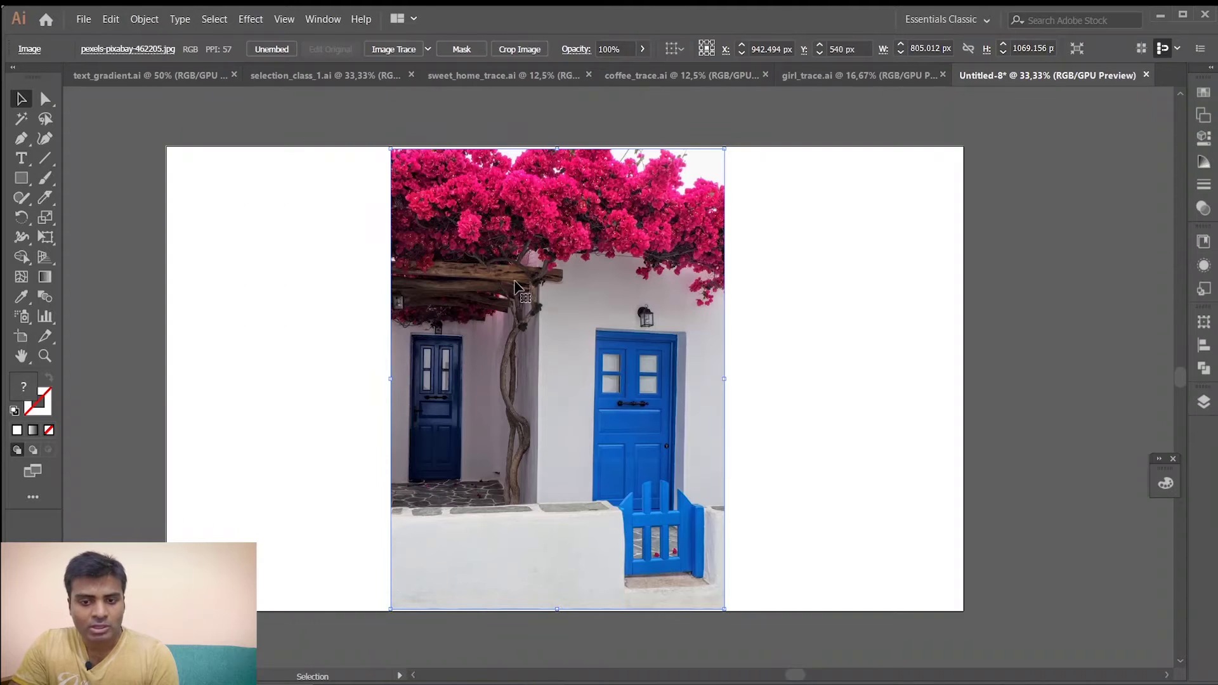
Open the Image Trace settings for the photo and turn on the tracing preview with the Default preset.
click(322, 20)
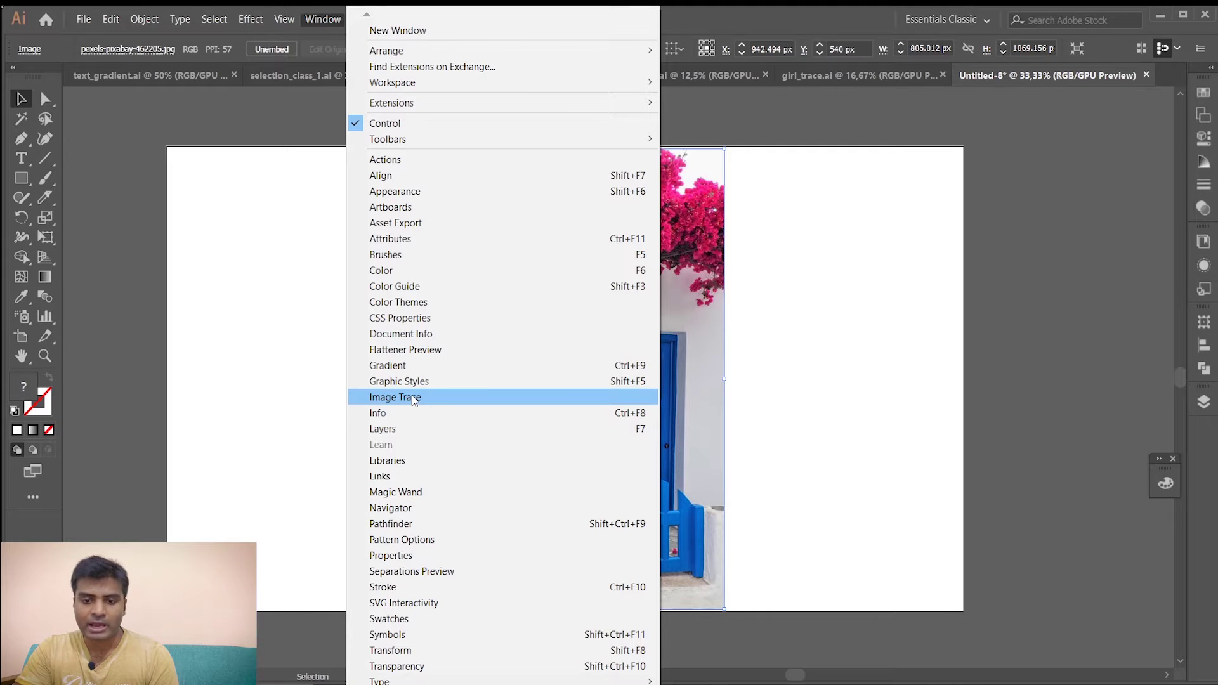
click(428, 397)
drag(971, 184, 1016, 144)
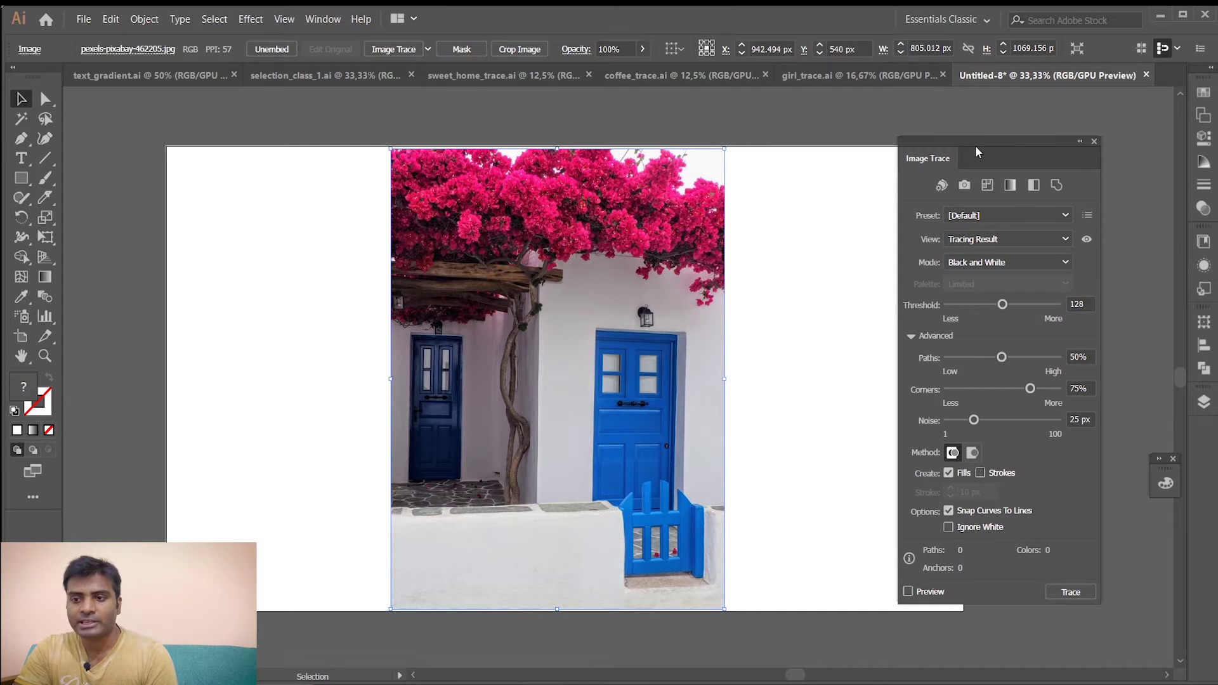
drag(977, 143, 962, 126)
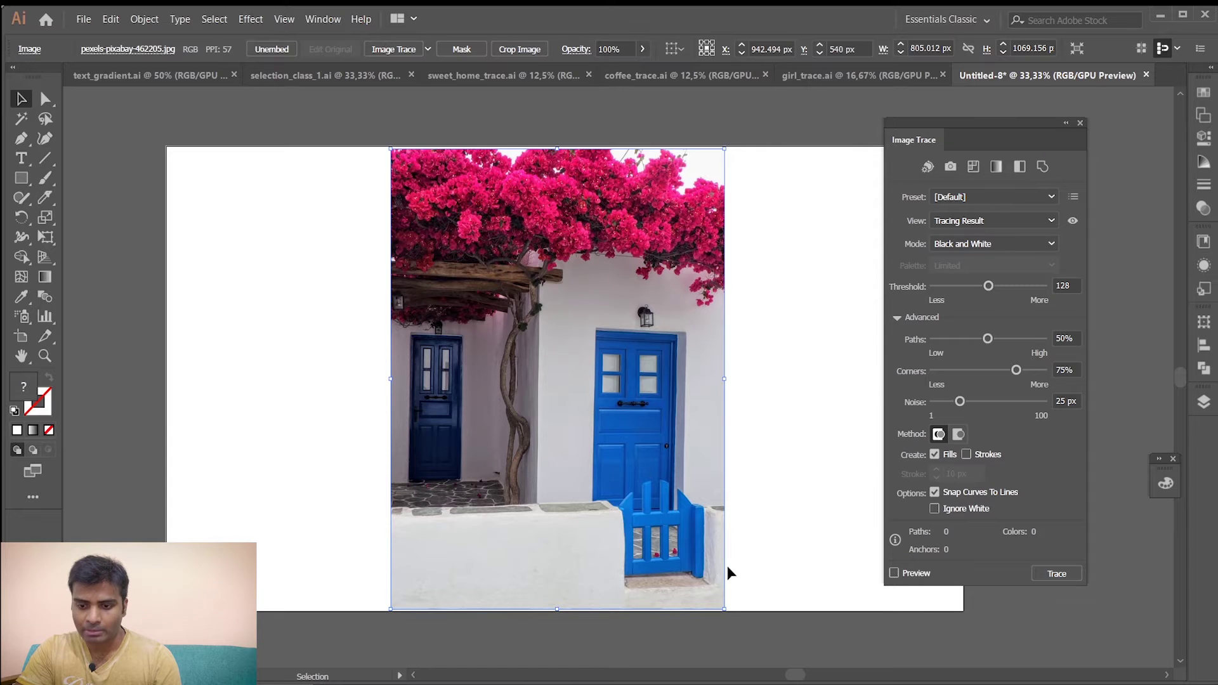
click(894, 573)
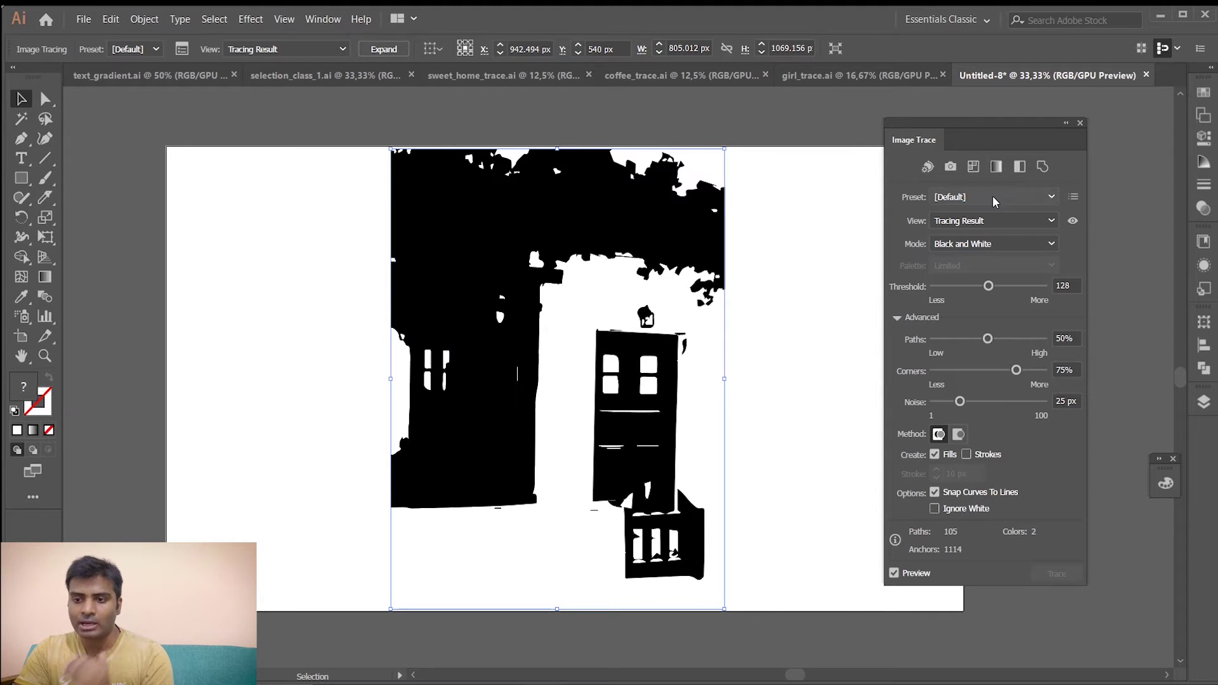
Try the High Fidelity Photo, Black and White Logo and Shades of Gray presets on the traced photo.
click(1052, 197)
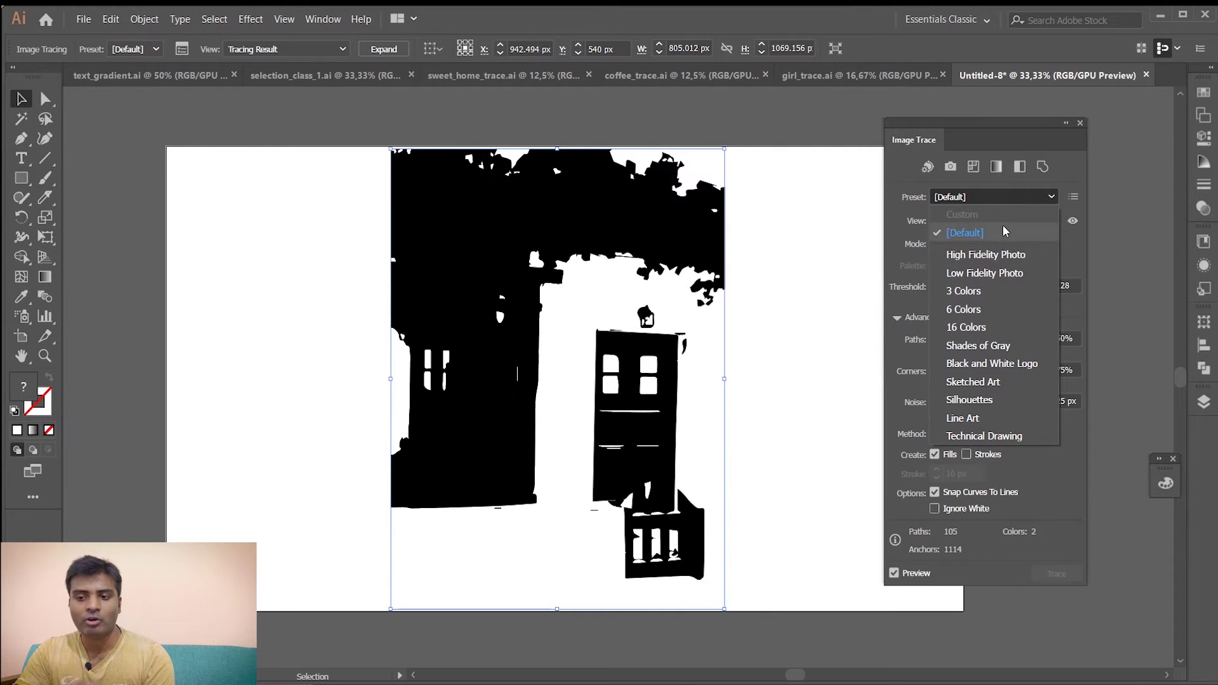
click(1011, 257)
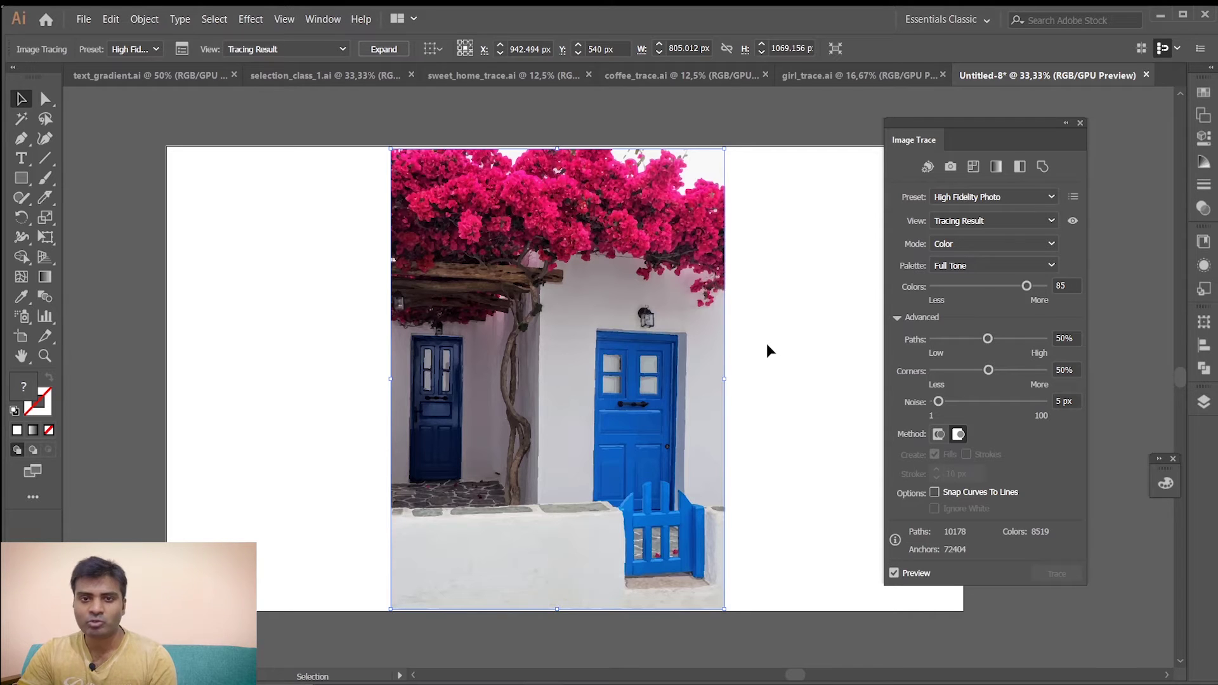
click(968, 197)
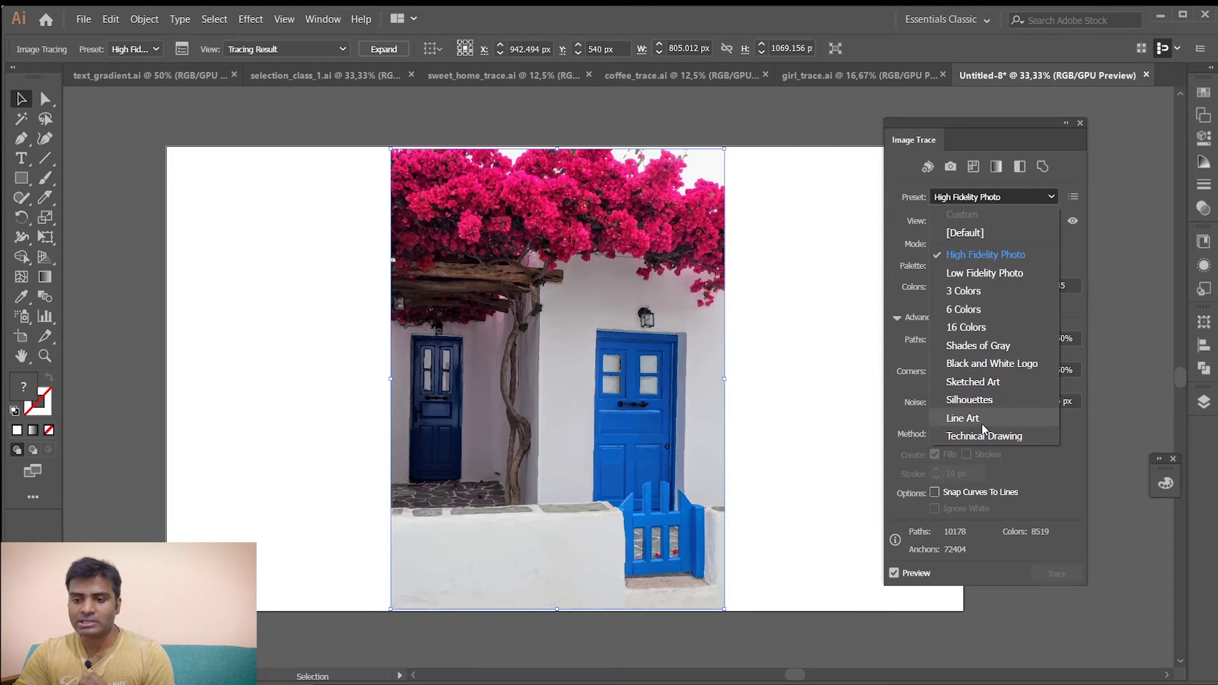
click(984, 364)
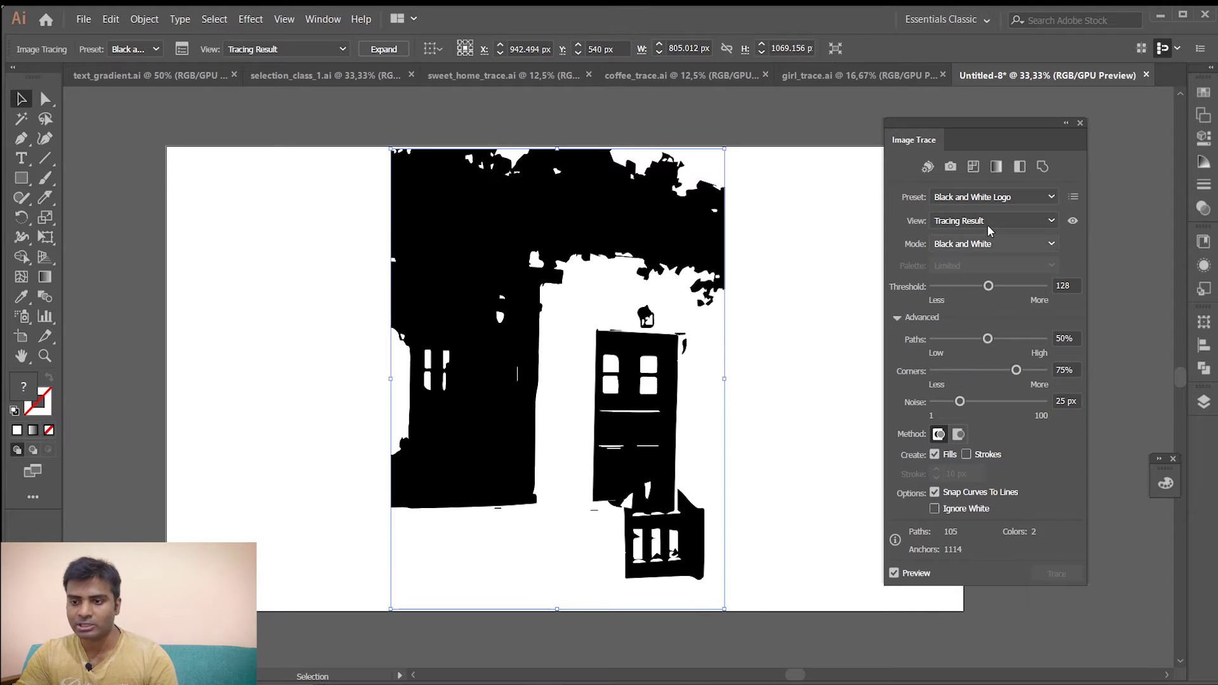
click(990, 201)
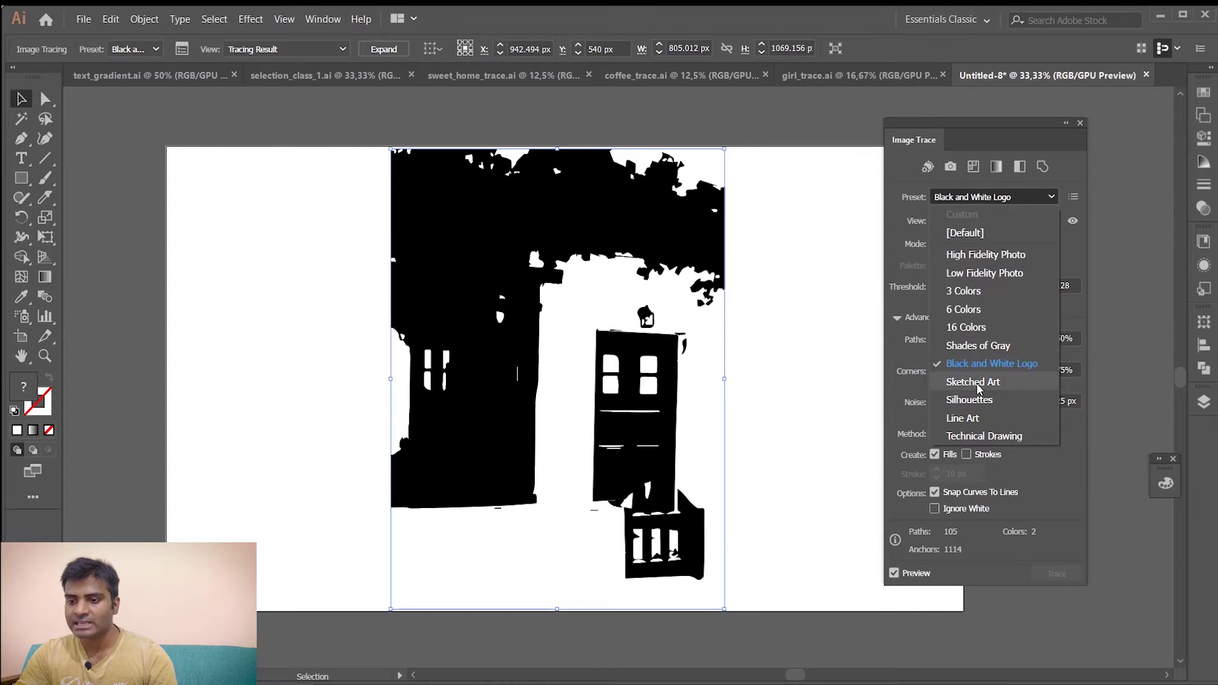
click(975, 347)
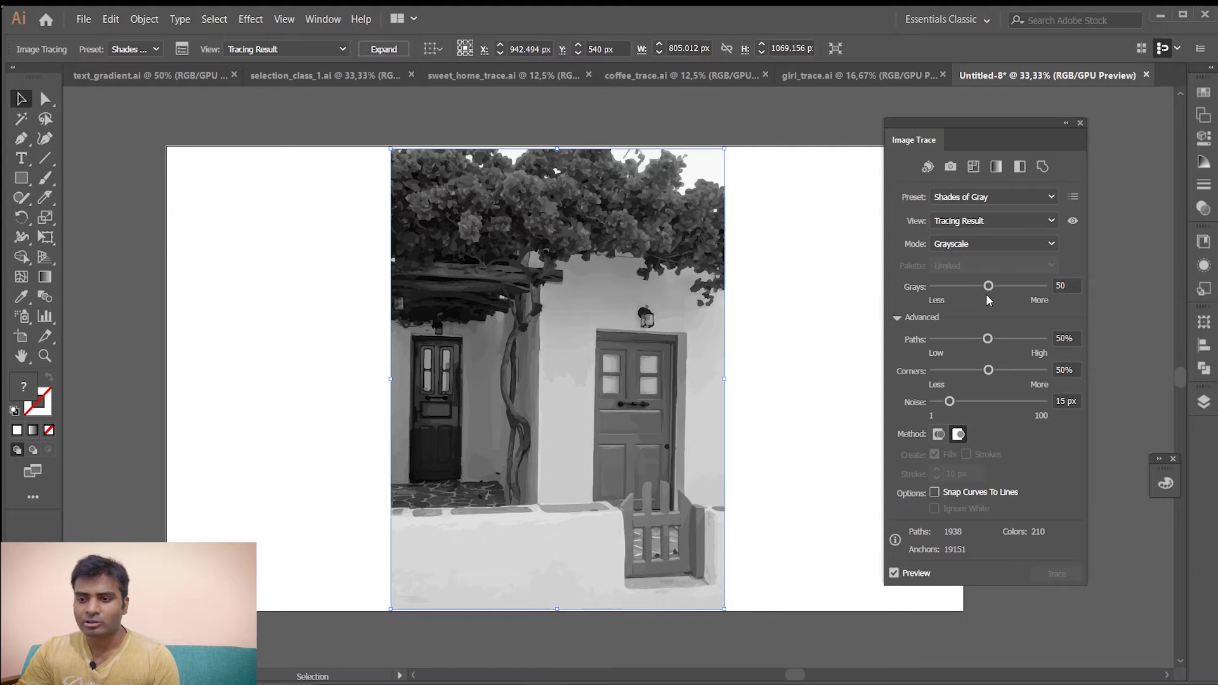
Set the photo's trace preset back to Default.
click(972, 221)
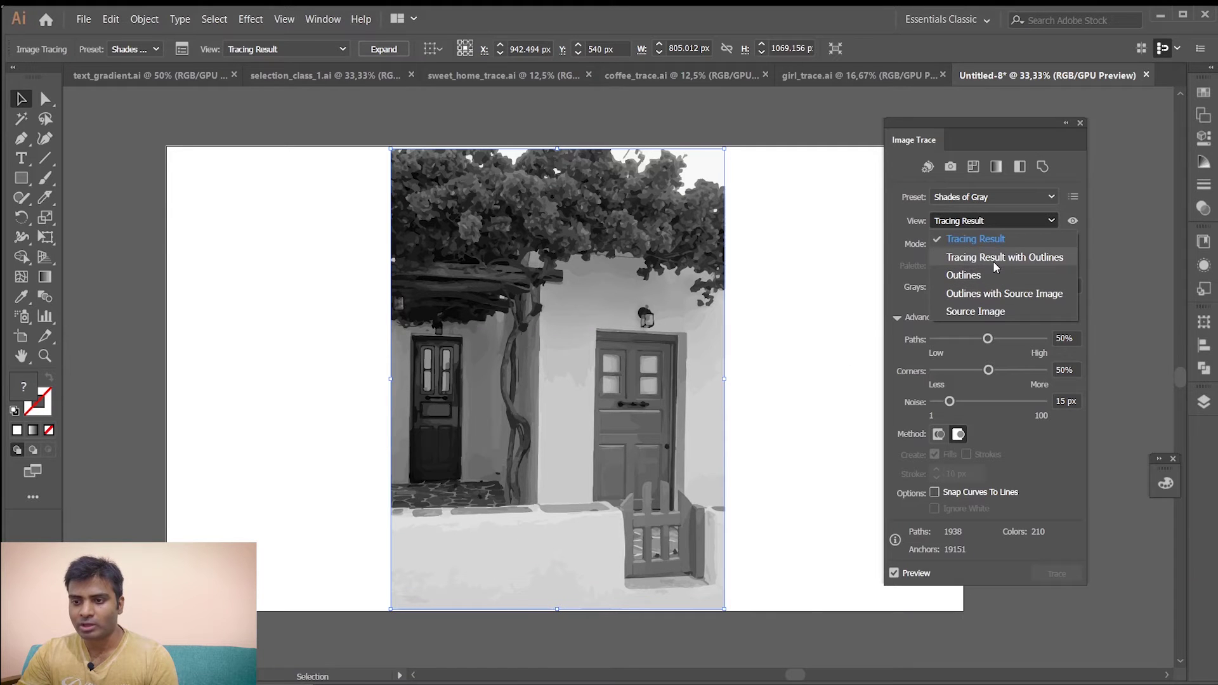
click(968, 197)
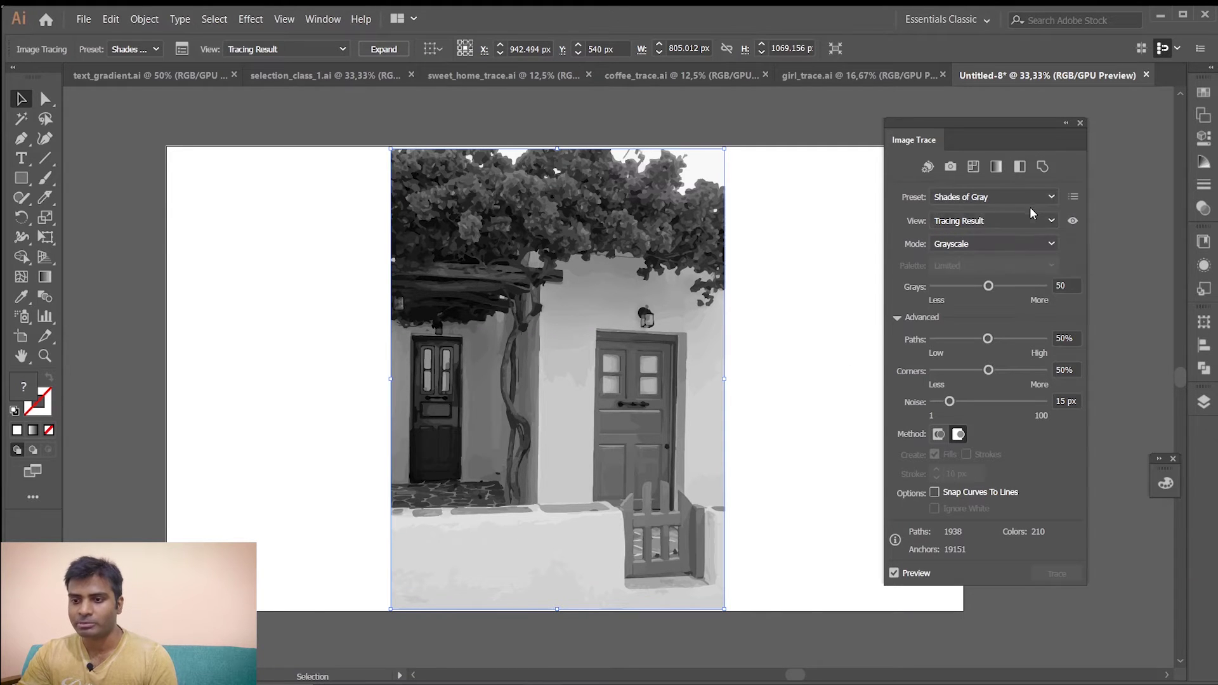
click(1050, 196)
click(980, 231)
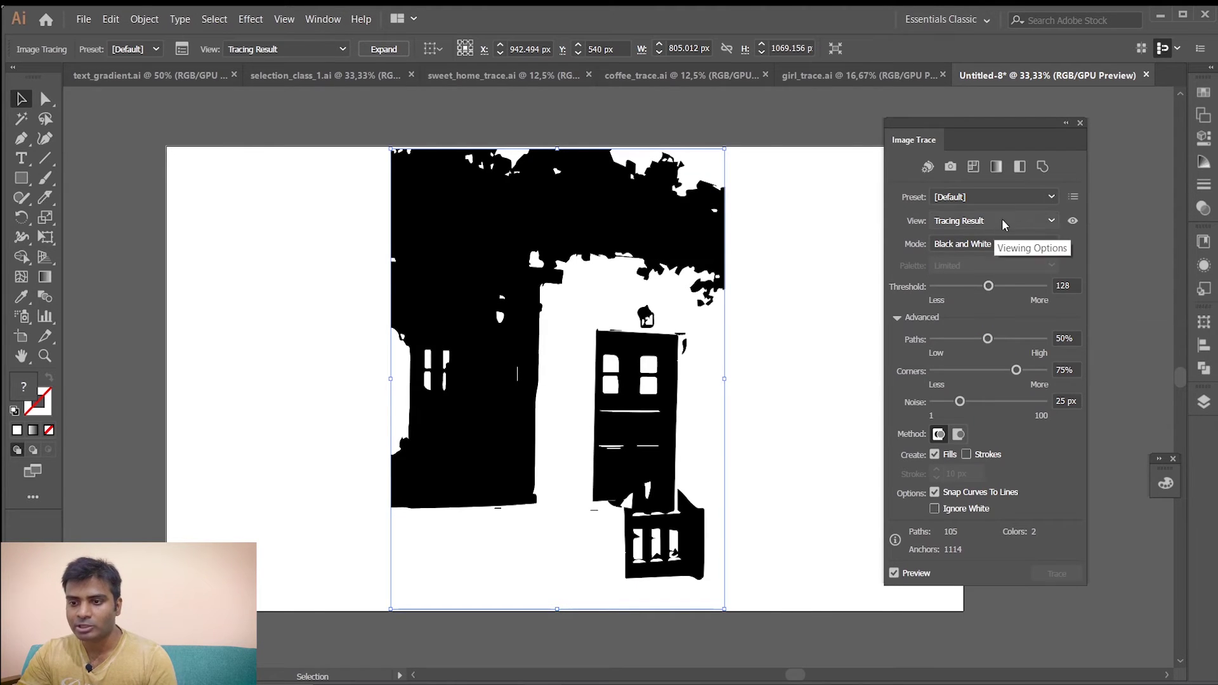
Compare the trace in the Outlines and Outlines with Source Image views, and return to the Tracing Result view.
click(1035, 221)
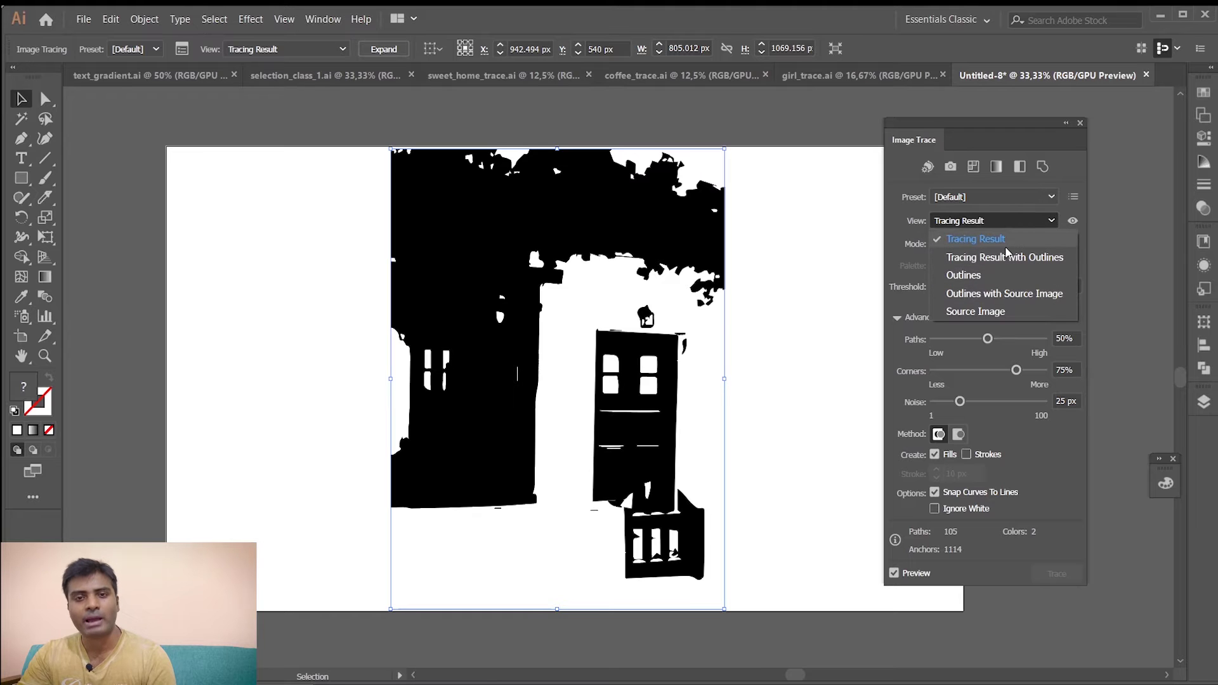
click(961, 276)
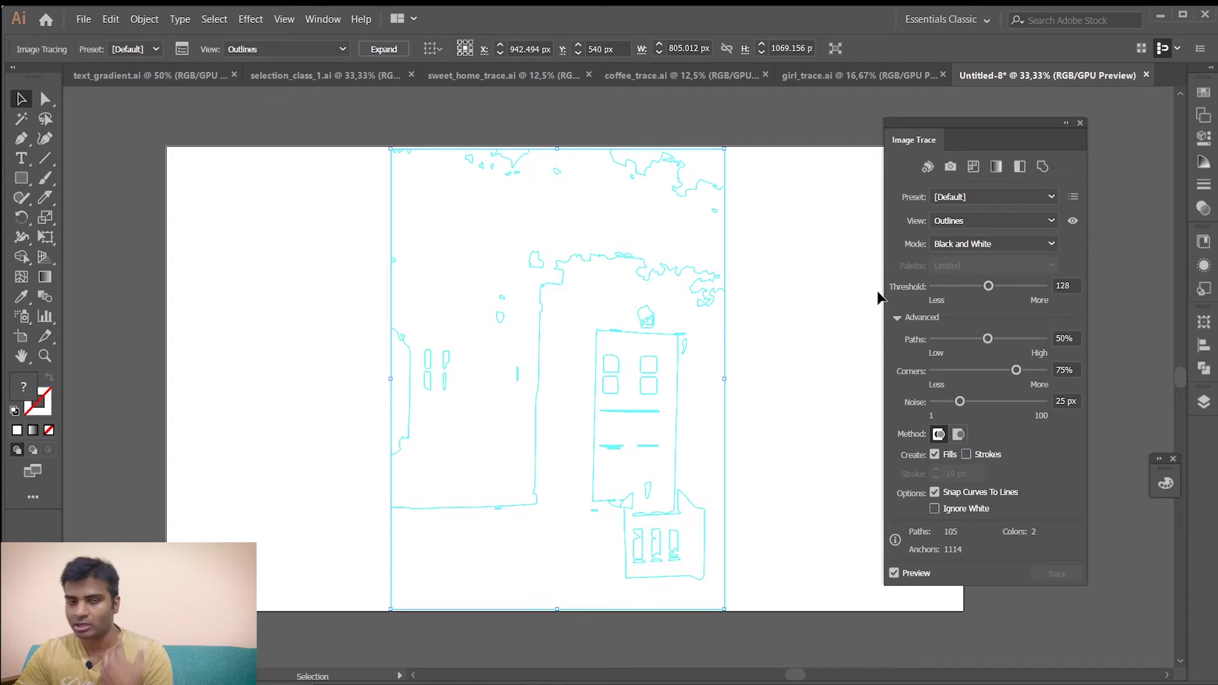
click(959, 222)
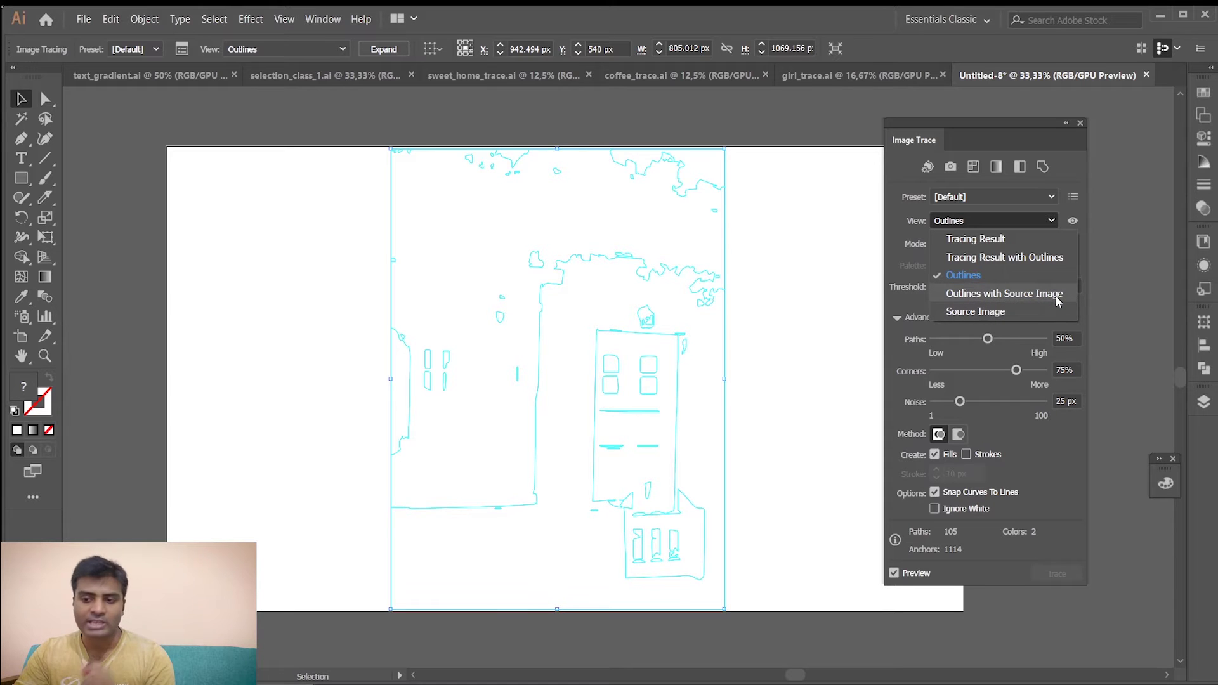
click(1009, 295)
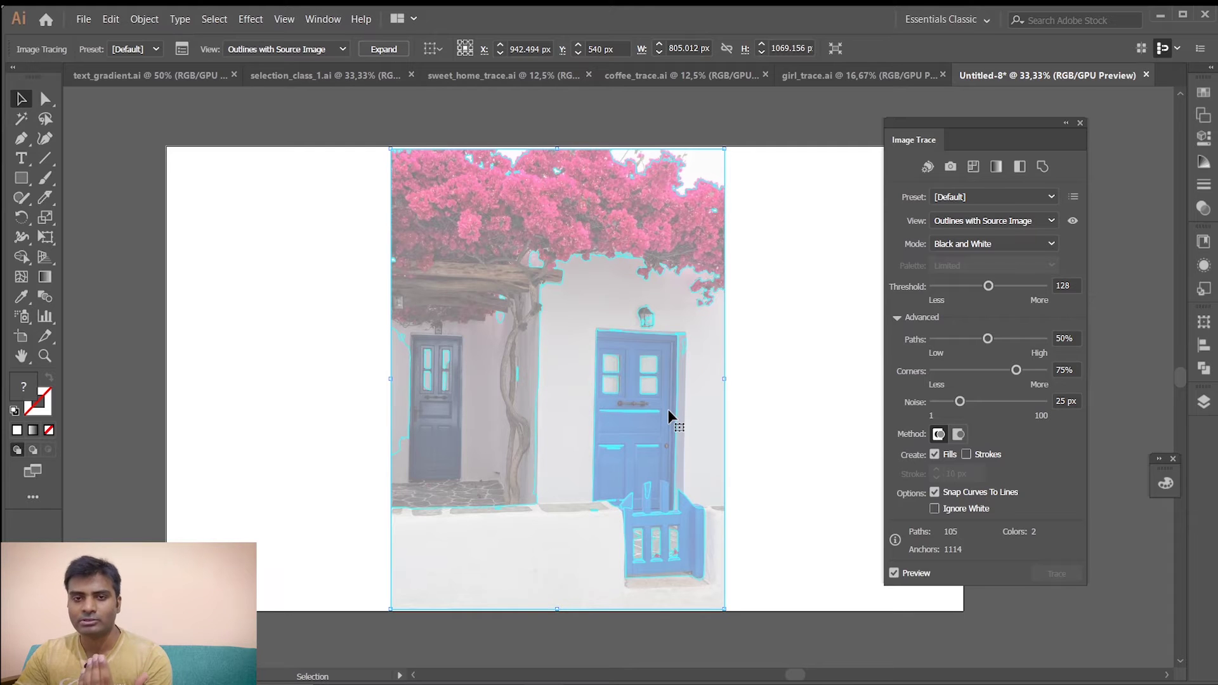
click(991, 220)
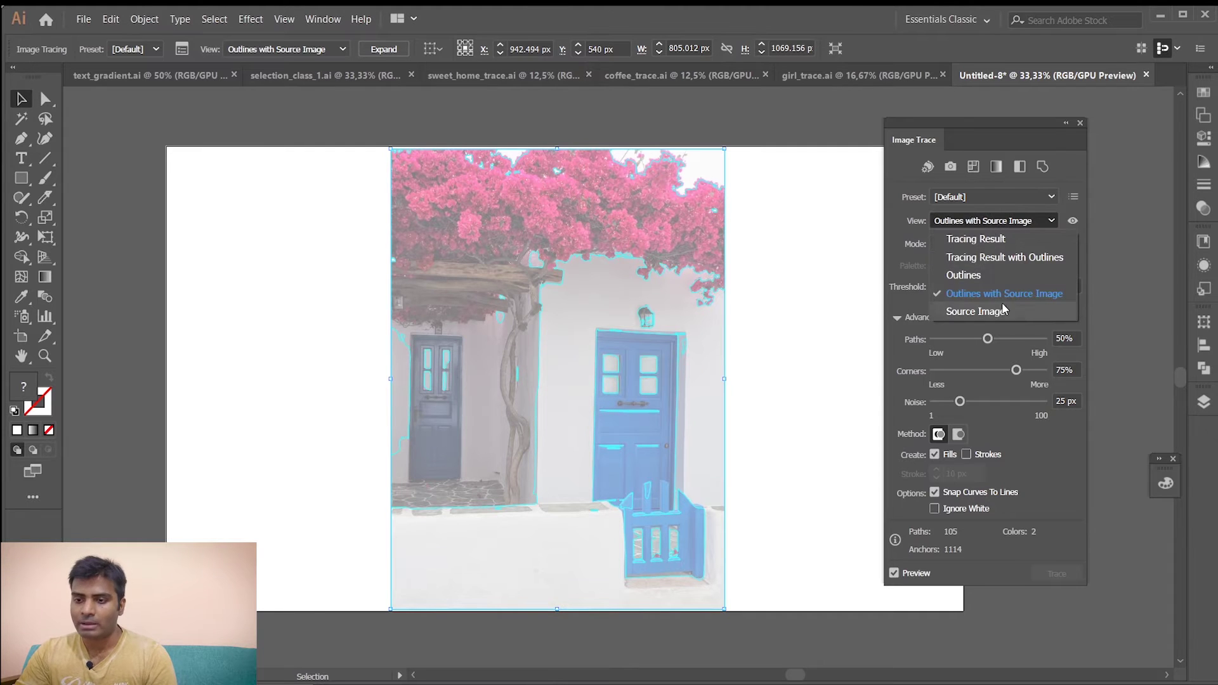
click(975, 239)
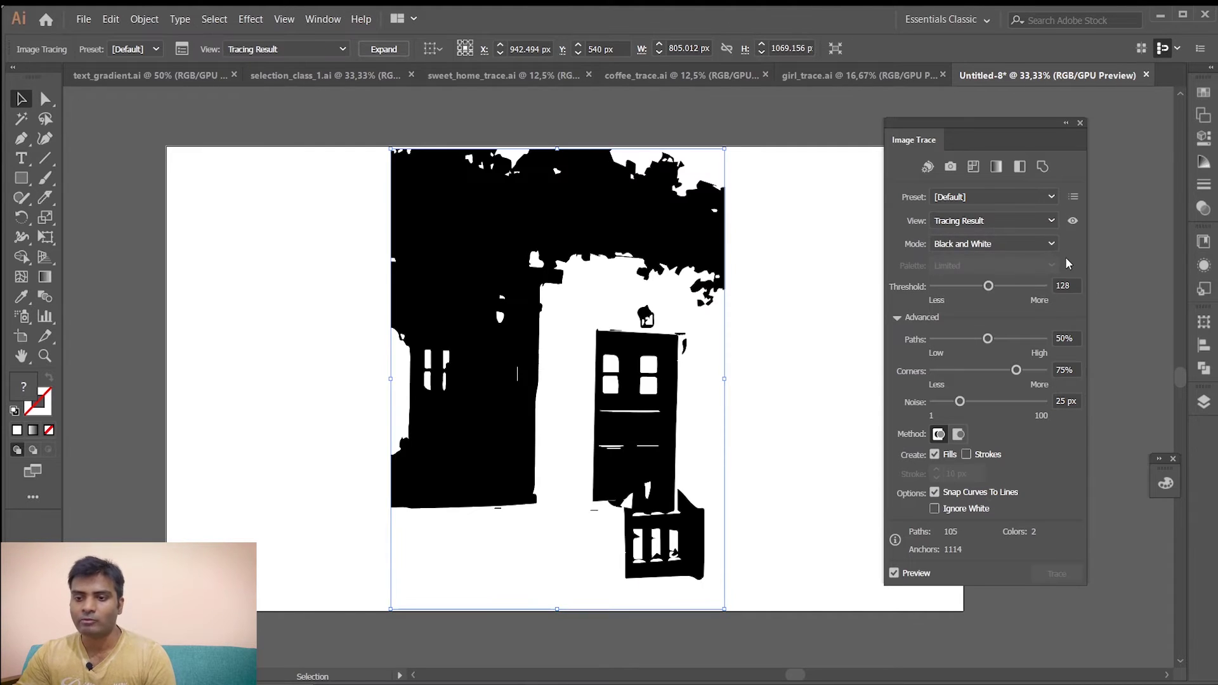
Try black-and-white trace thresholds of 75 and 103, and settle on a threshold of 109.
click(984, 246)
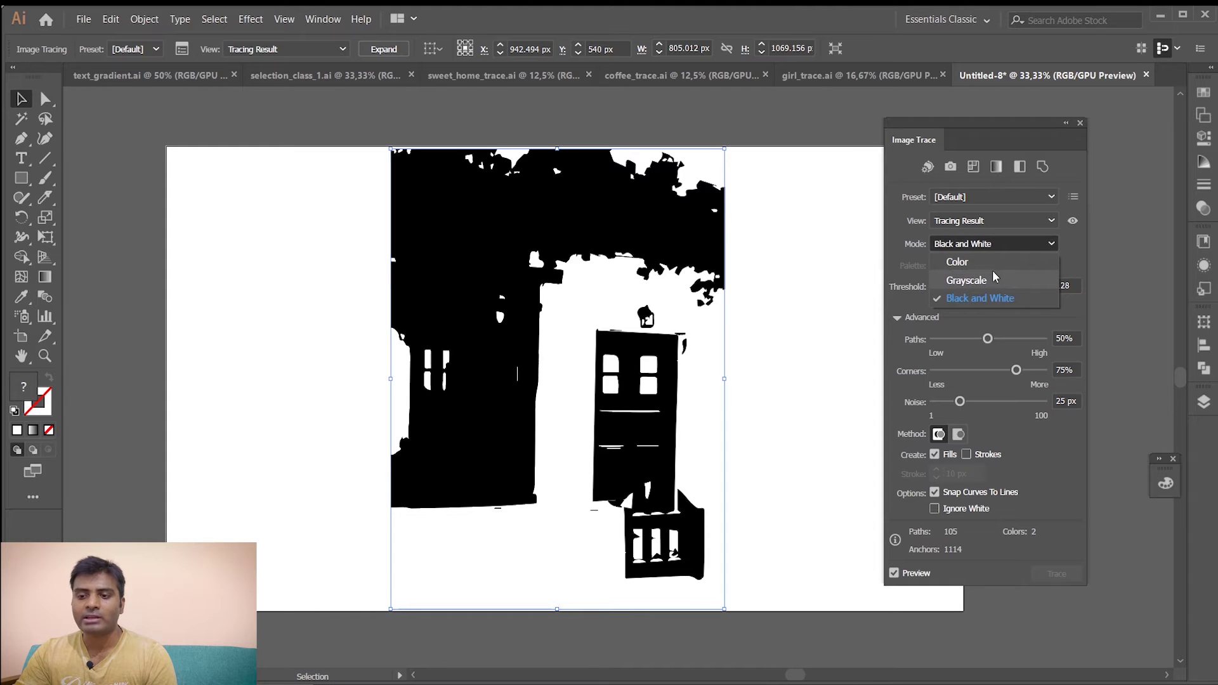
click(1082, 250)
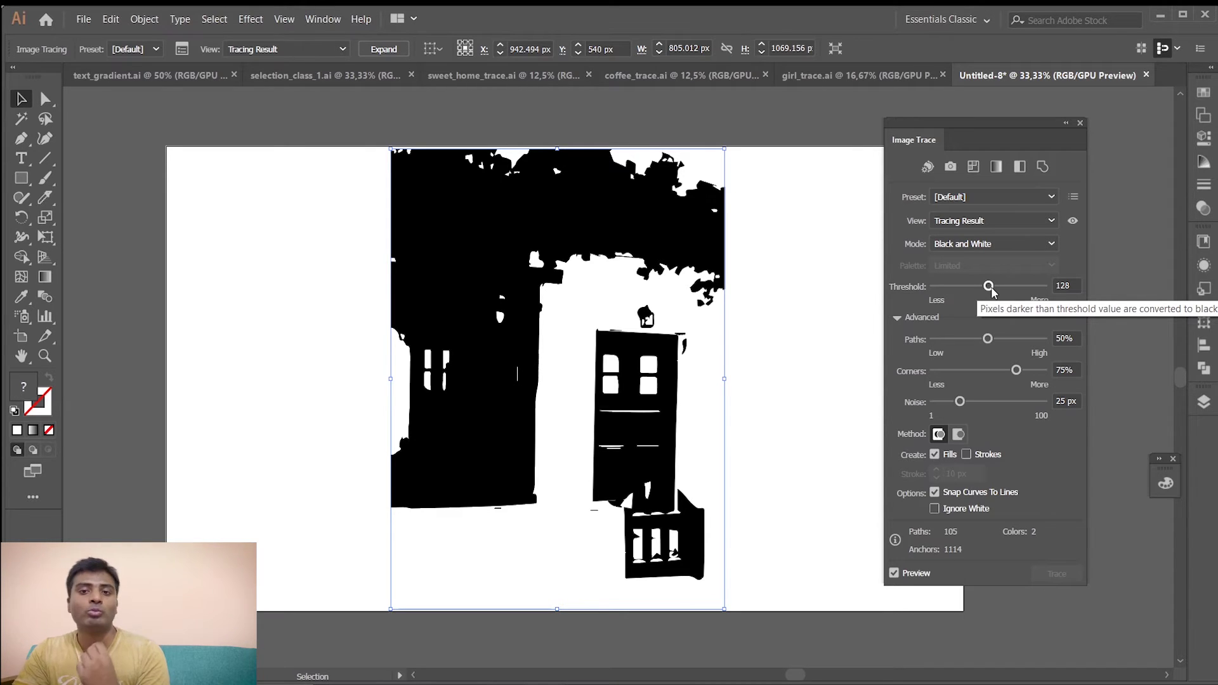
mouse_move(991, 287)
mouse_down()
mouse_move(1029, 289)
mouse_move(966, 289)
mouse_up()
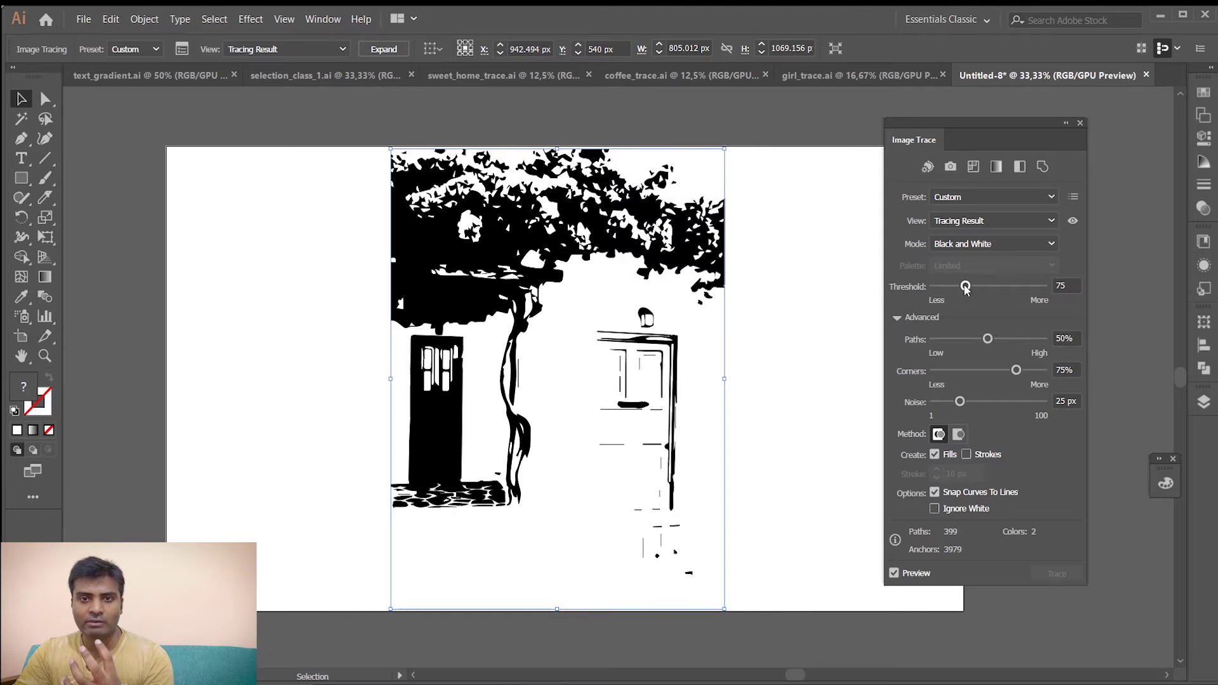
drag(965, 289, 981, 288)
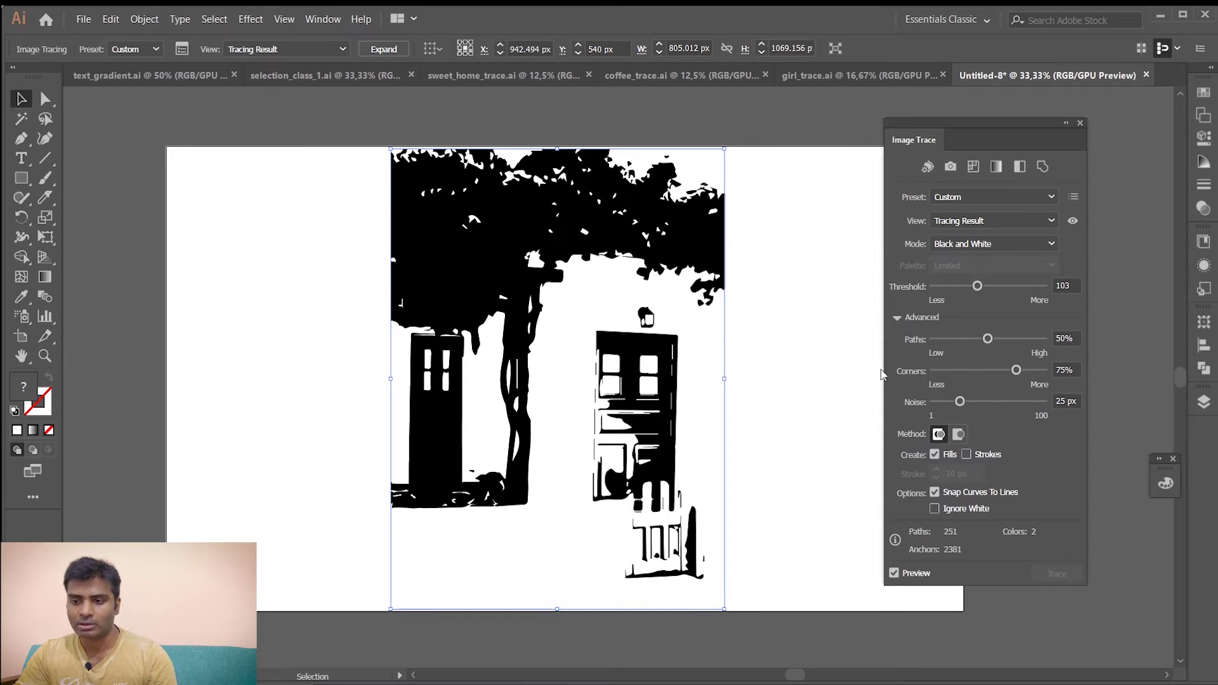
drag(978, 286, 982, 287)
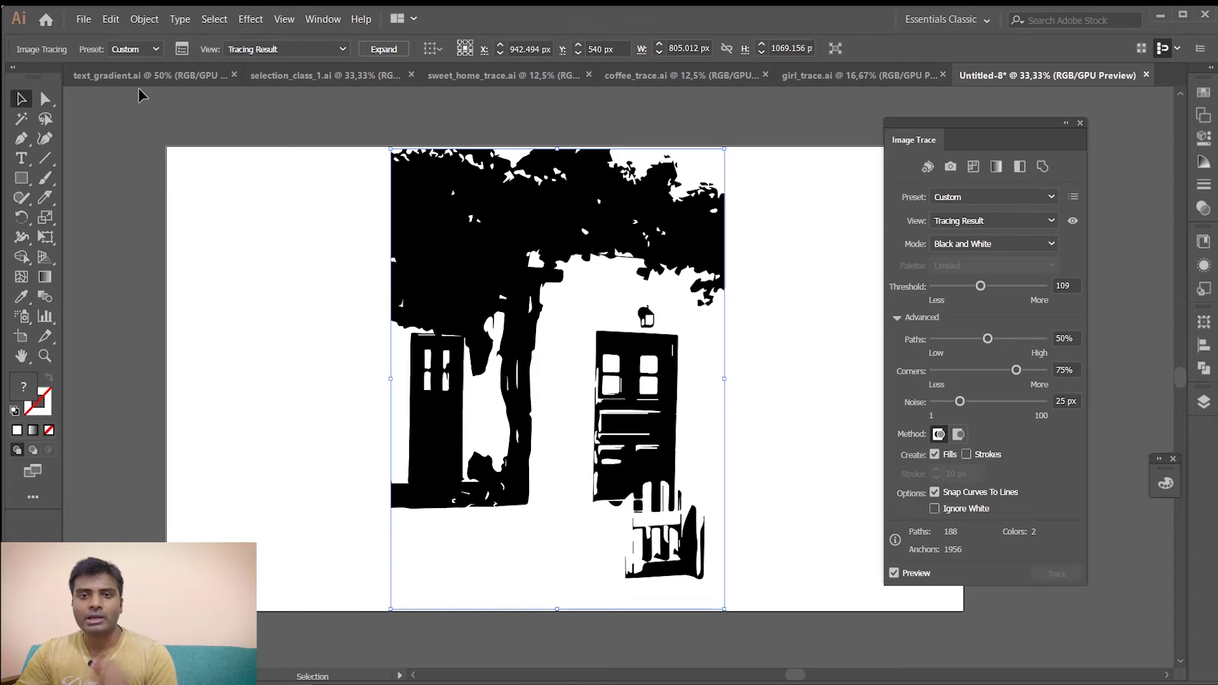
Place the pexels-pixabay-462205 photo beside the trace at about 640 x 850 px and embed it.
click(89, 18)
click(135, 253)
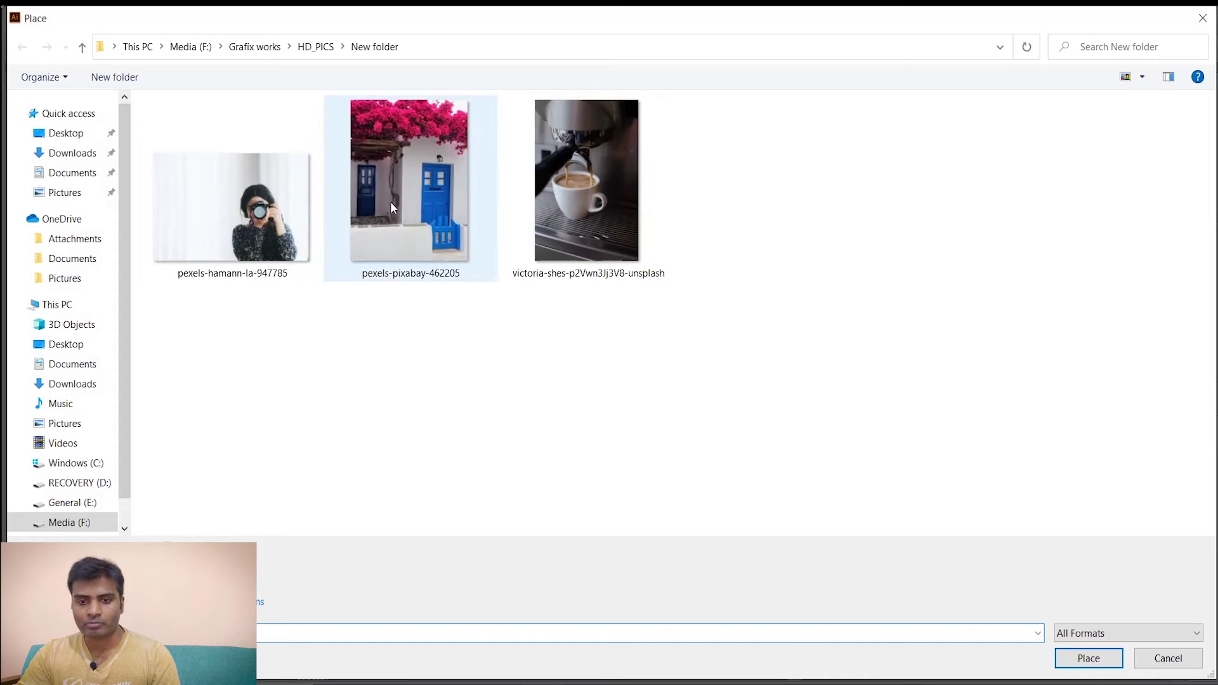
click(391, 207)
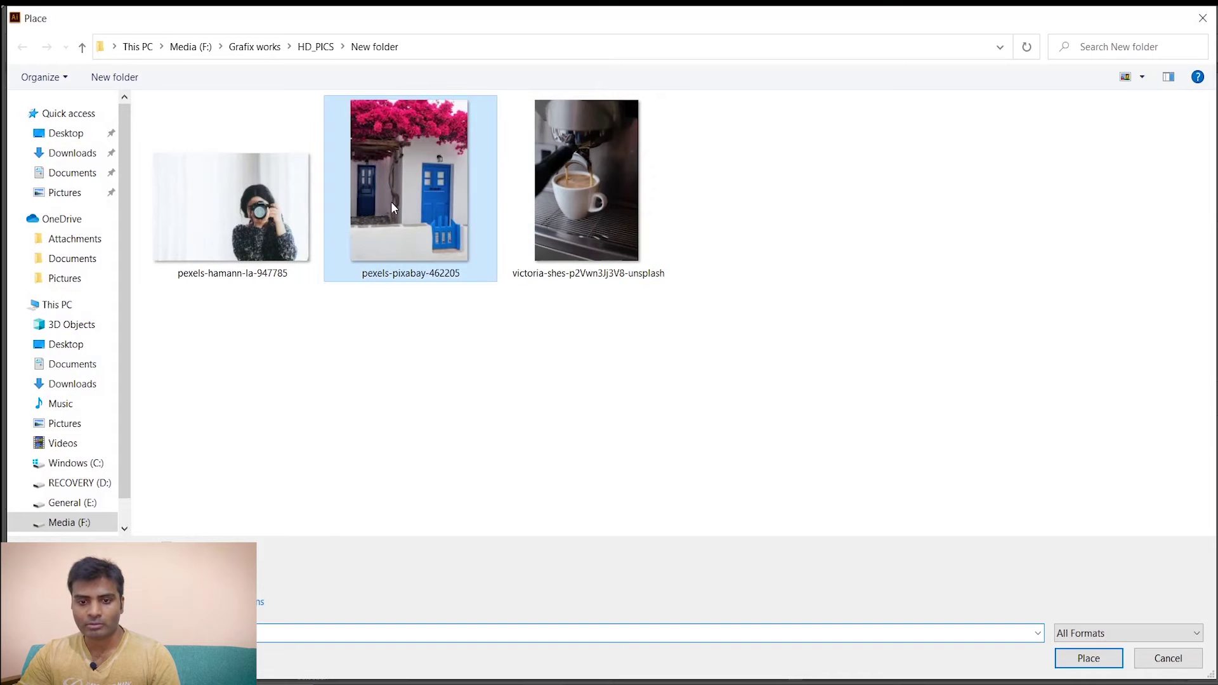
click(1079, 657)
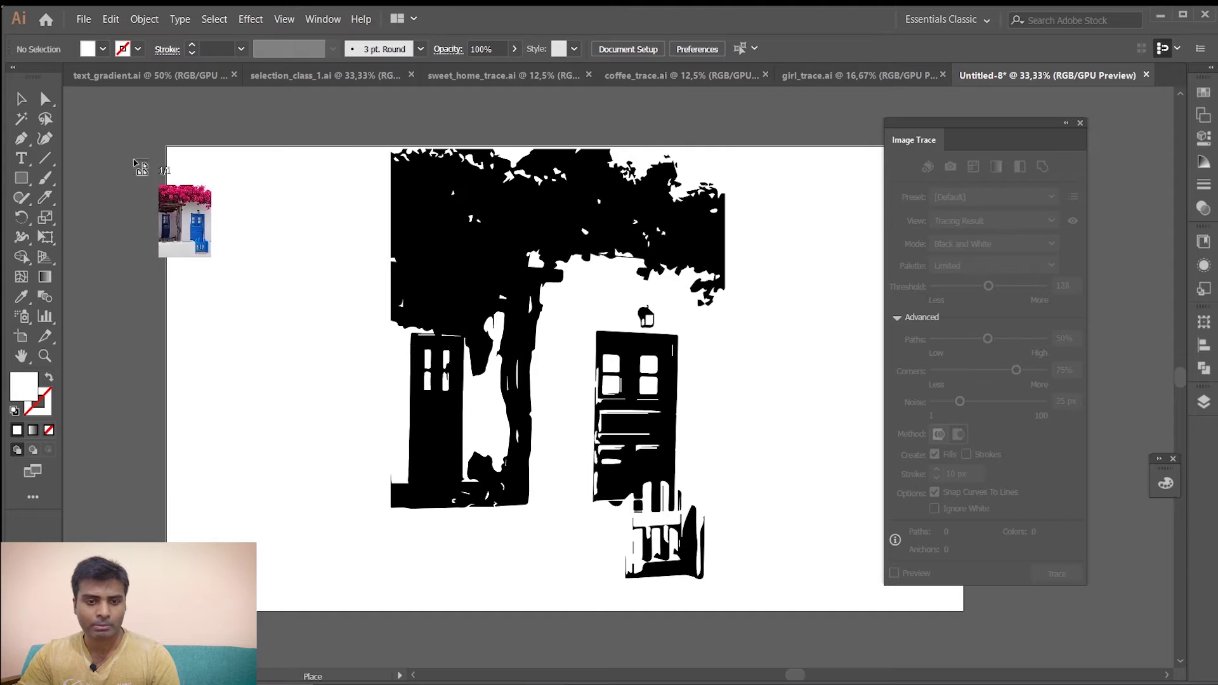
drag(85, 136, 351, 502)
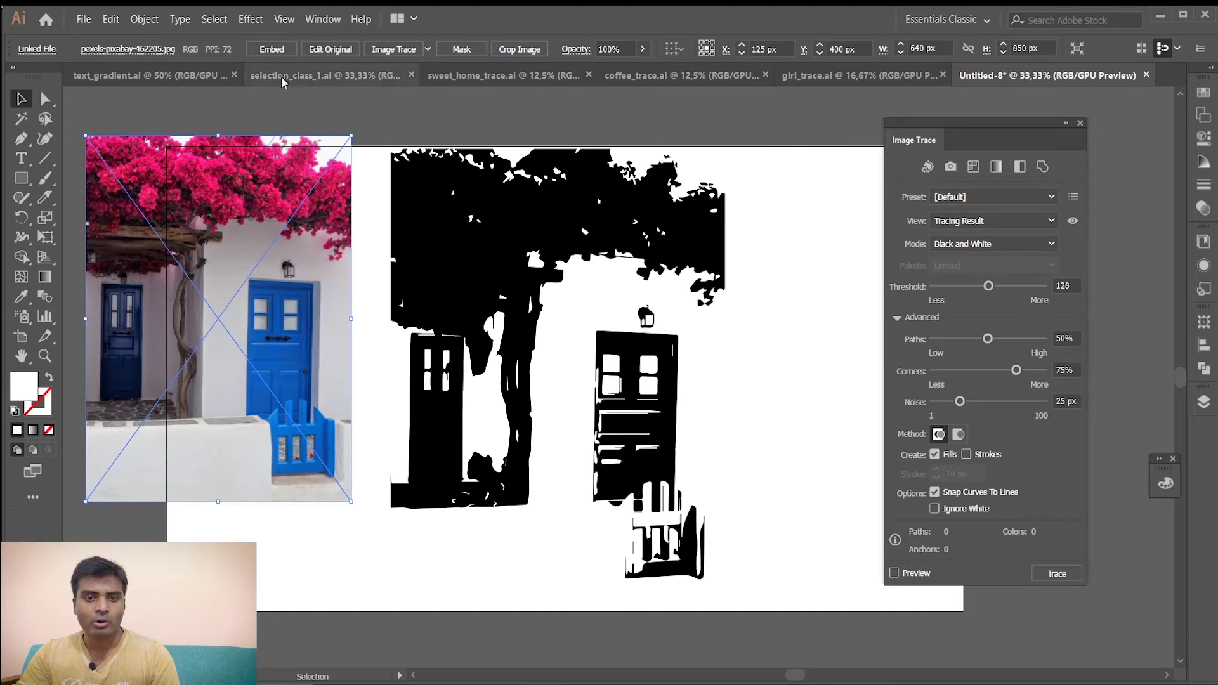
click(272, 49)
Move the embedded photo up and to the left, and scale the black-and-white trace to about 491 x 652 px beside it.
mouse_move(275, 361)
mouse_down()
mouse_move(270, 320)
mouse_move(253, 312)
mouse_up()
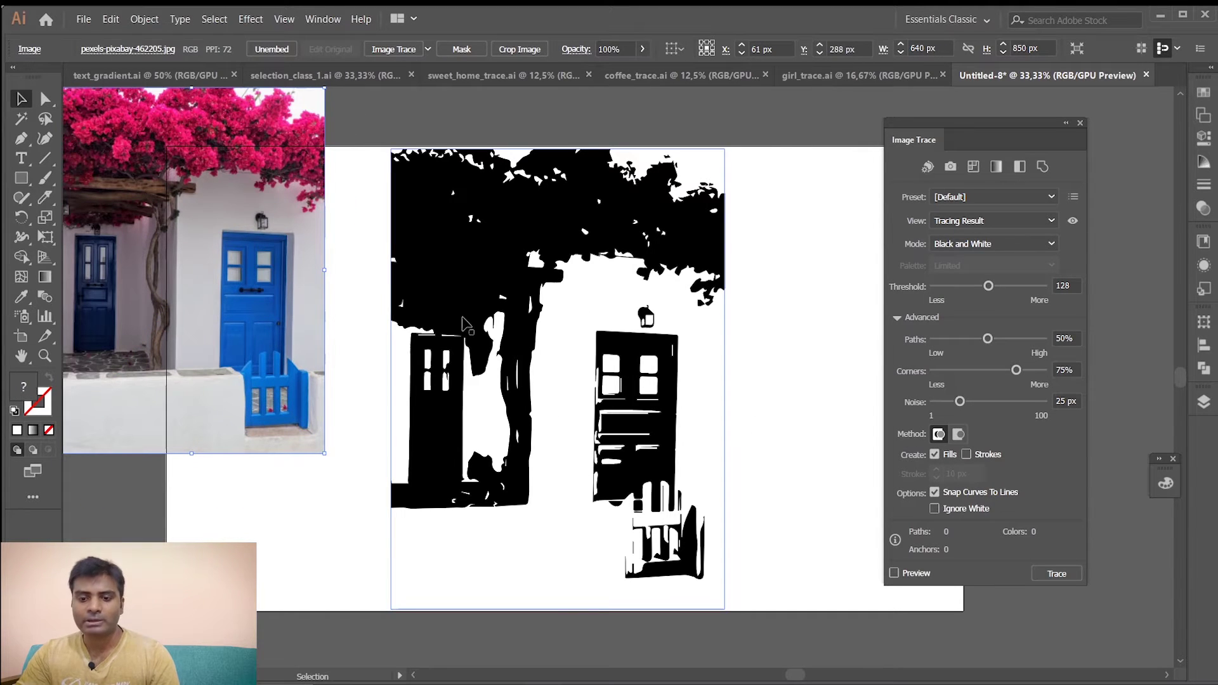
drag(540, 240, 482, 164)
drag(666, 533, 600, 461)
drag(504, 313, 504, 313)
mouse_move(473, 260)
mouse_down()
mouse_move(436, 181)
mouse_move(406, 162)
mouse_move(400, 171)
mouse_move(403, 141)
mouse_move(392, 150)
mouse_move(451, 144)
mouse_move(380, 180)
mouse_up()
click(571, 215)
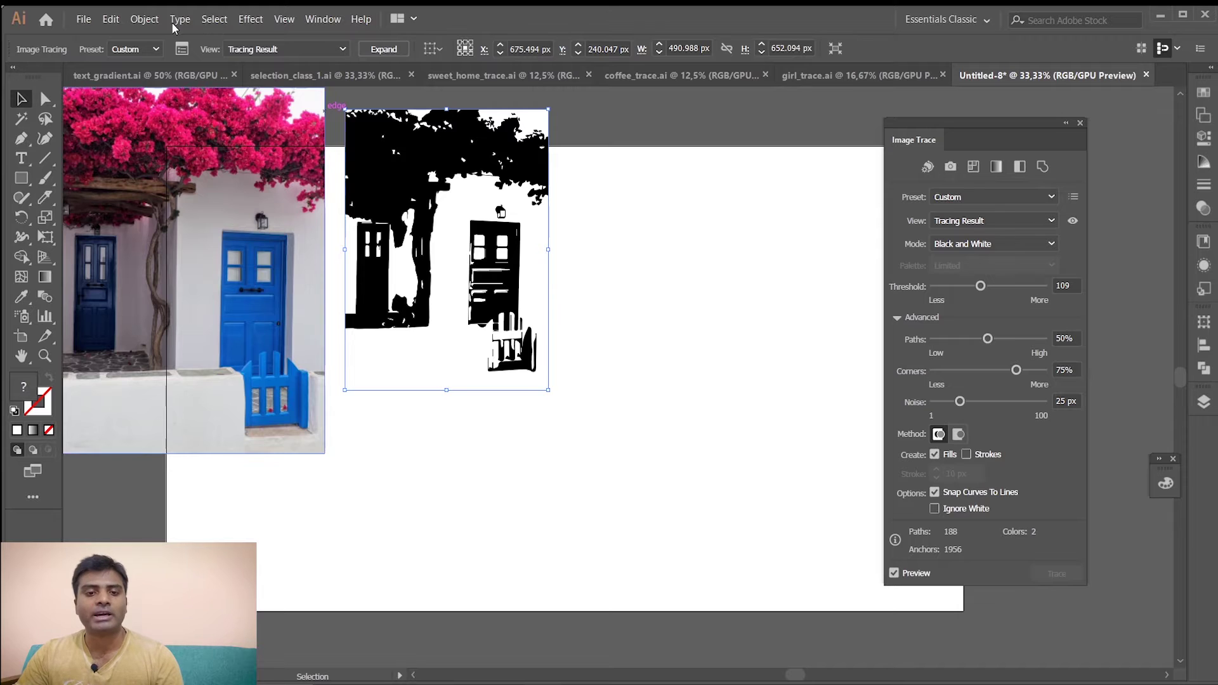
Expand the black-and-white trace with Object and Fill included, and move the resulting artwork fully onto the artboard.
click(147, 21)
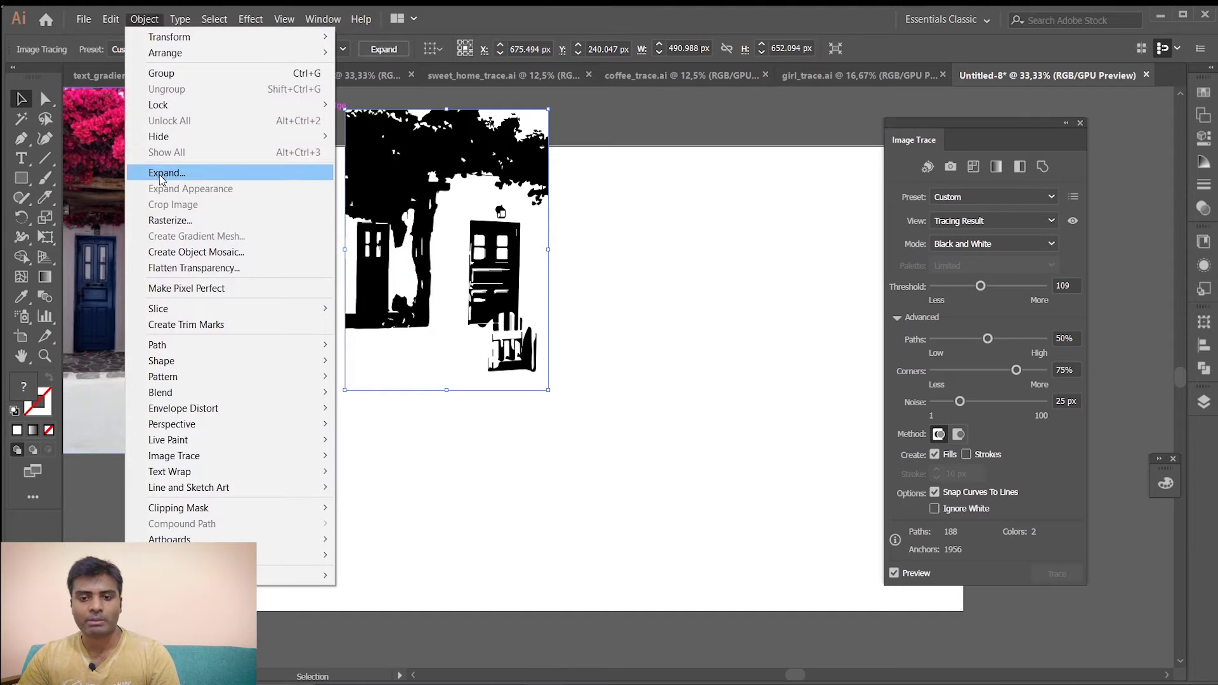
click(166, 173)
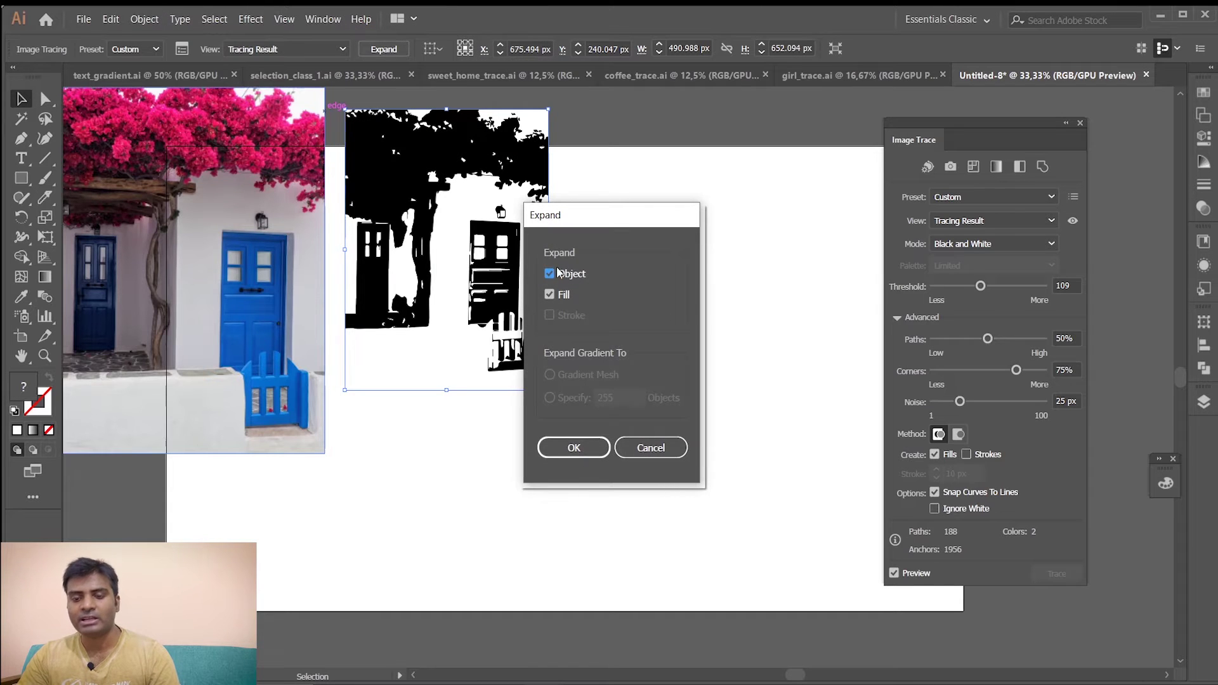
click(574, 448)
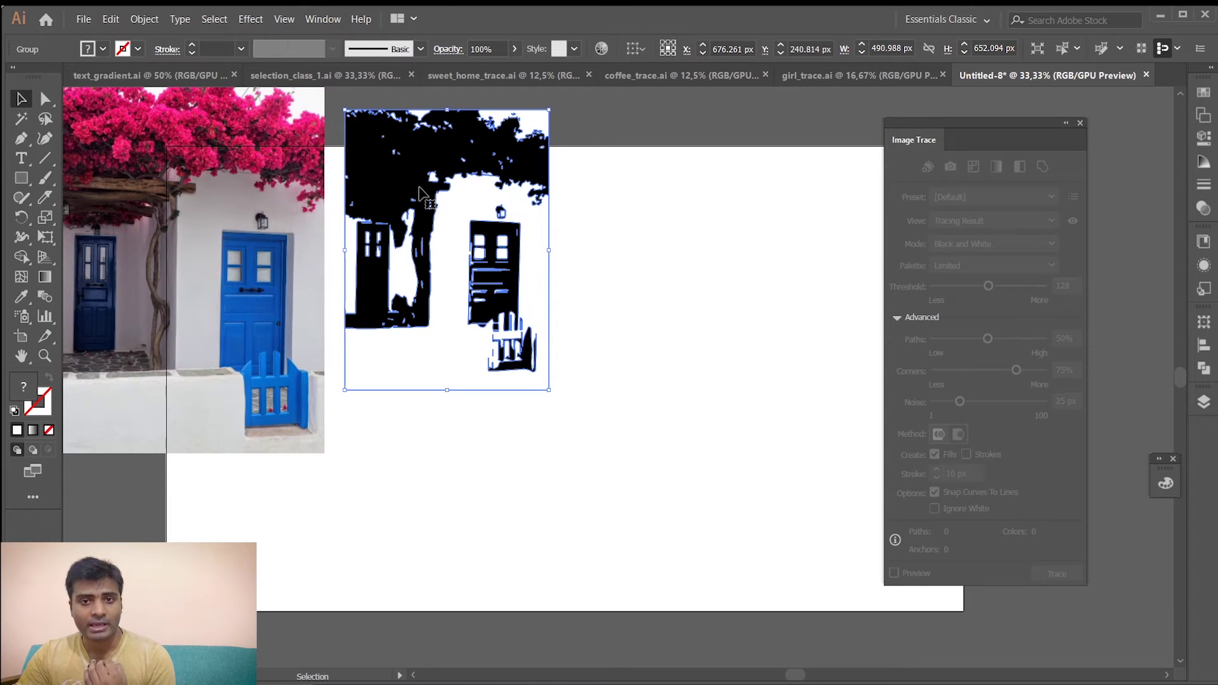
click(576, 227)
click(492, 231)
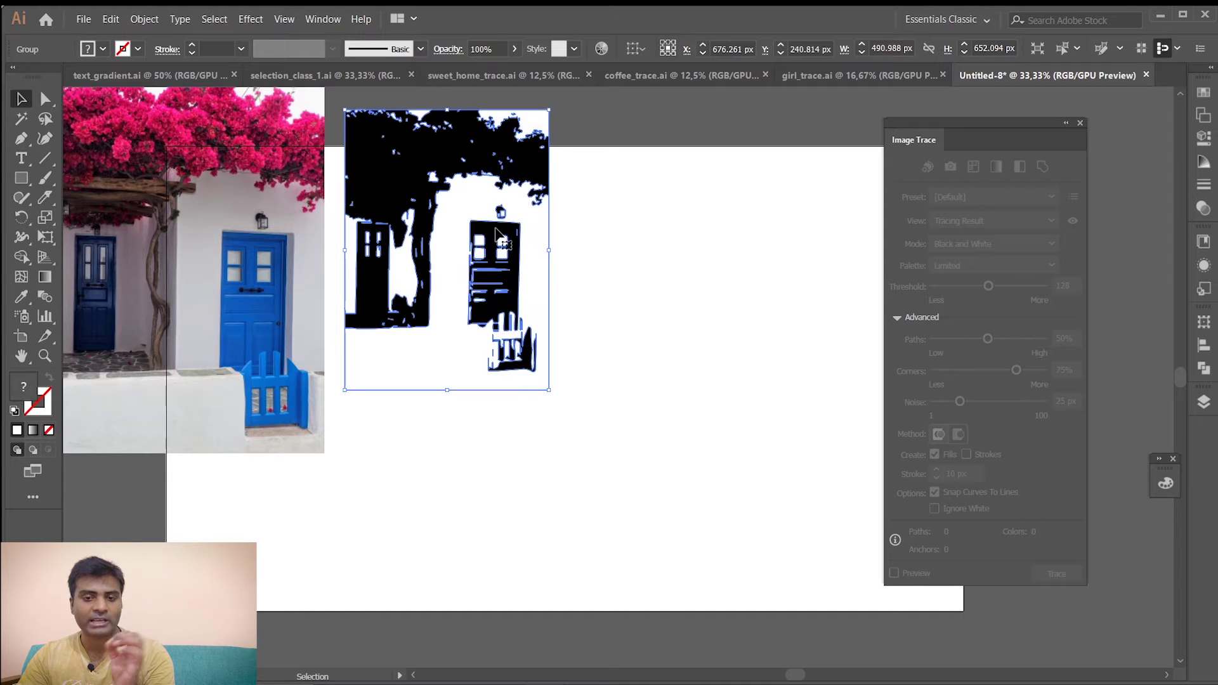
mouse_move(422, 173)
mouse_down()
mouse_move(408, 275)
mouse_move(141, 493)
mouse_move(200, 482)
mouse_move(149, 477)
mouse_move(499, 253)
mouse_move(503, 109)
mouse_up()
drag(503, 160, 430, 226)
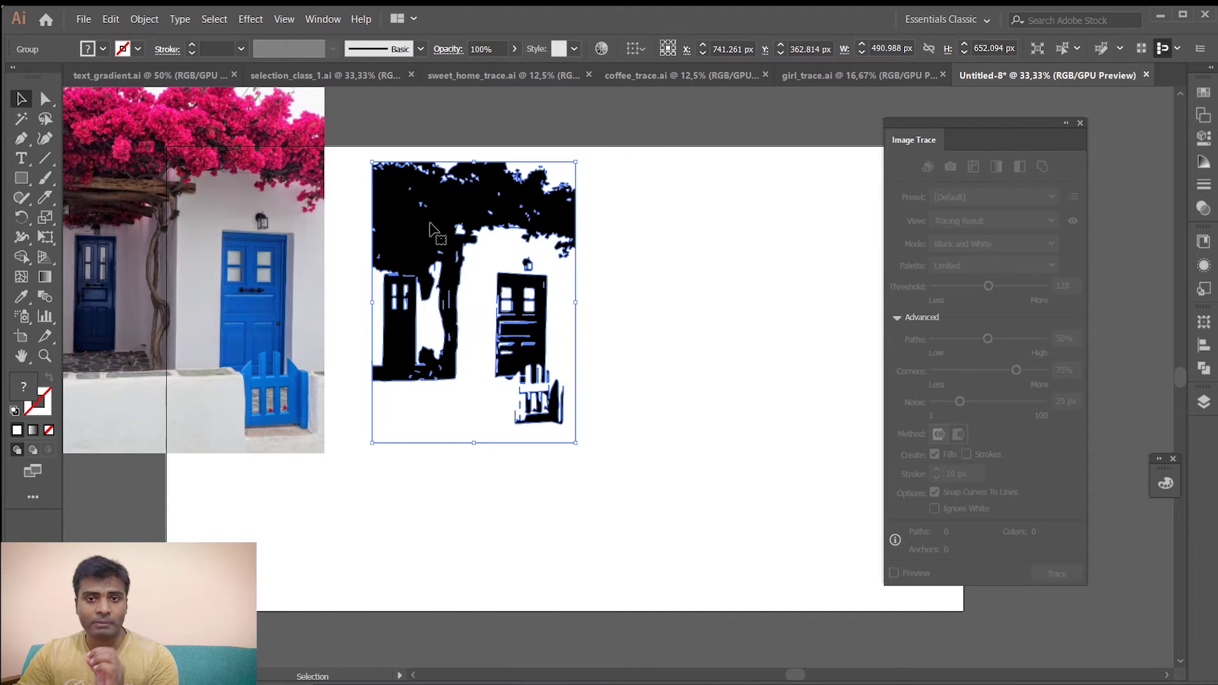
Ungroup the expanded black-and-white artwork repeatedly until its shapes can be selected separately.
right_click(431, 223)
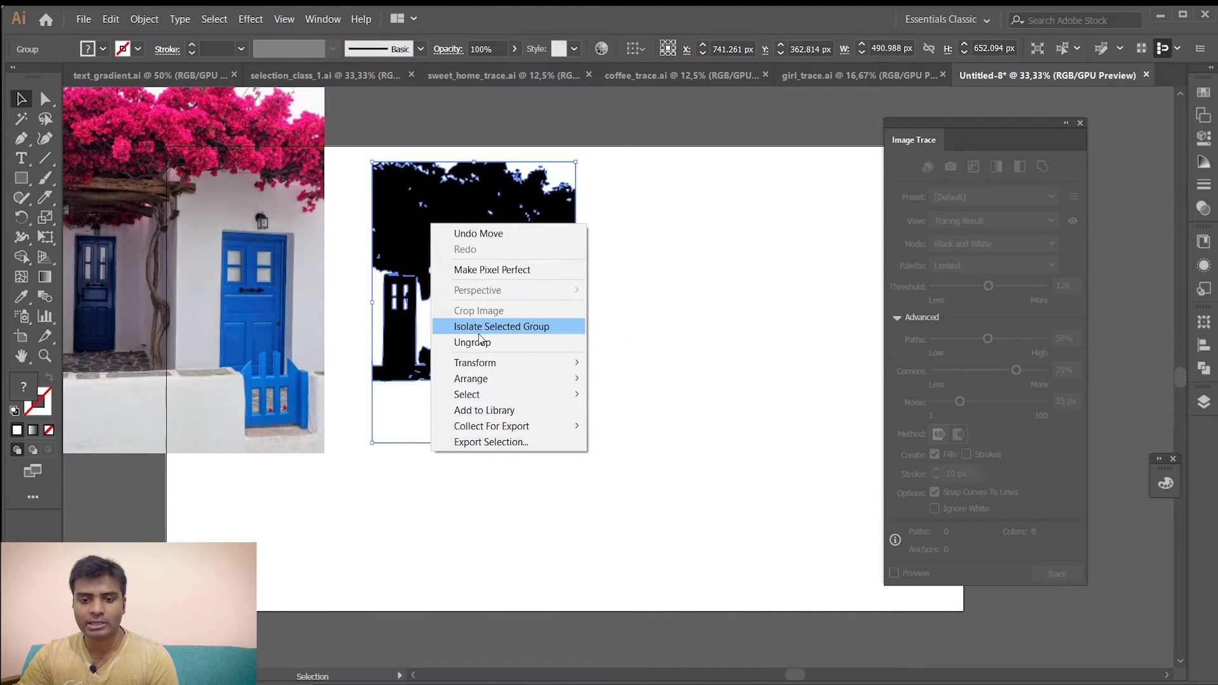
click(558, 342)
click(624, 241)
click(413, 226)
click(594, 360)
click(550, 340)
right_click(533, 341)
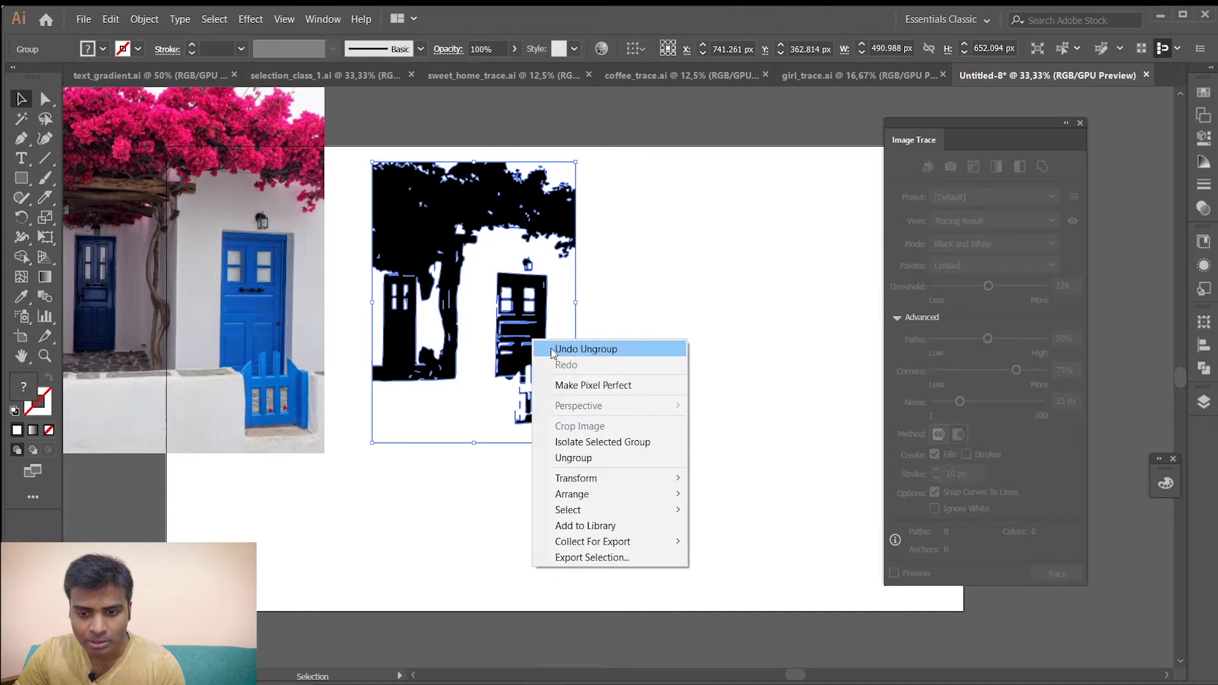
click(575, 458)
click(535, 327)
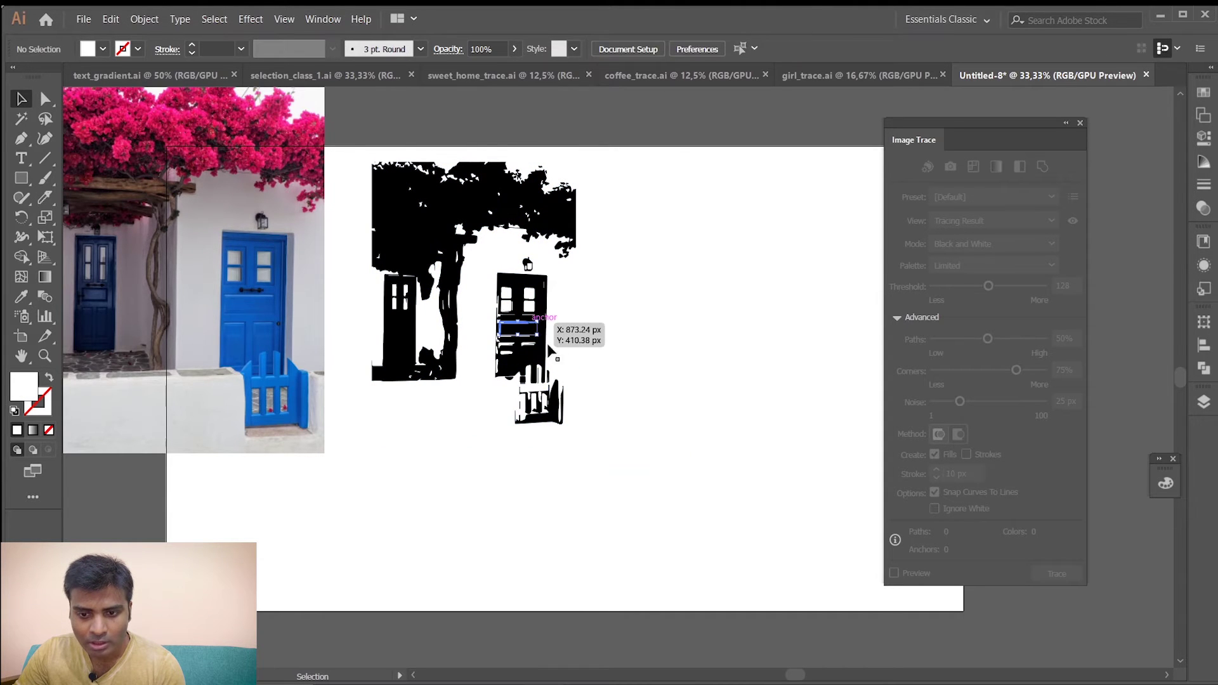
Move the lower-right window pane out of the larger traced door onto the empty area, and select the door shape.
click(524, 357)
scroll(557, 336, up, 4)
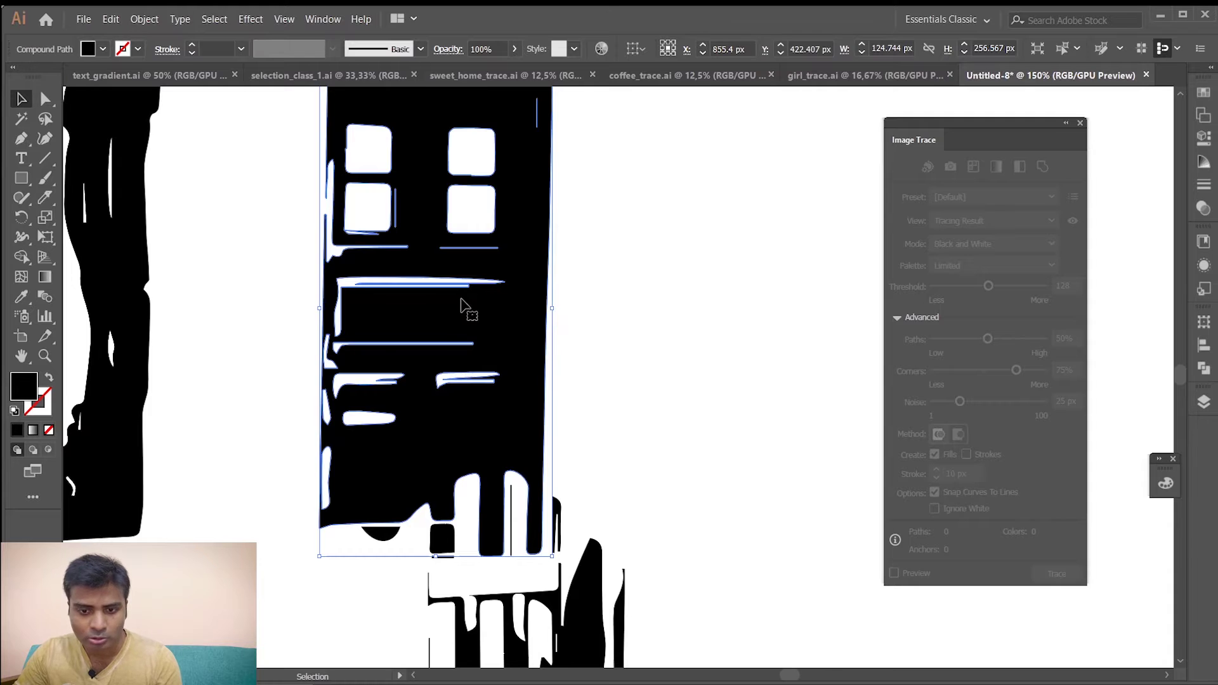
click(642, 319)
click(476, 224)
drag(475, 224, 673, 246)
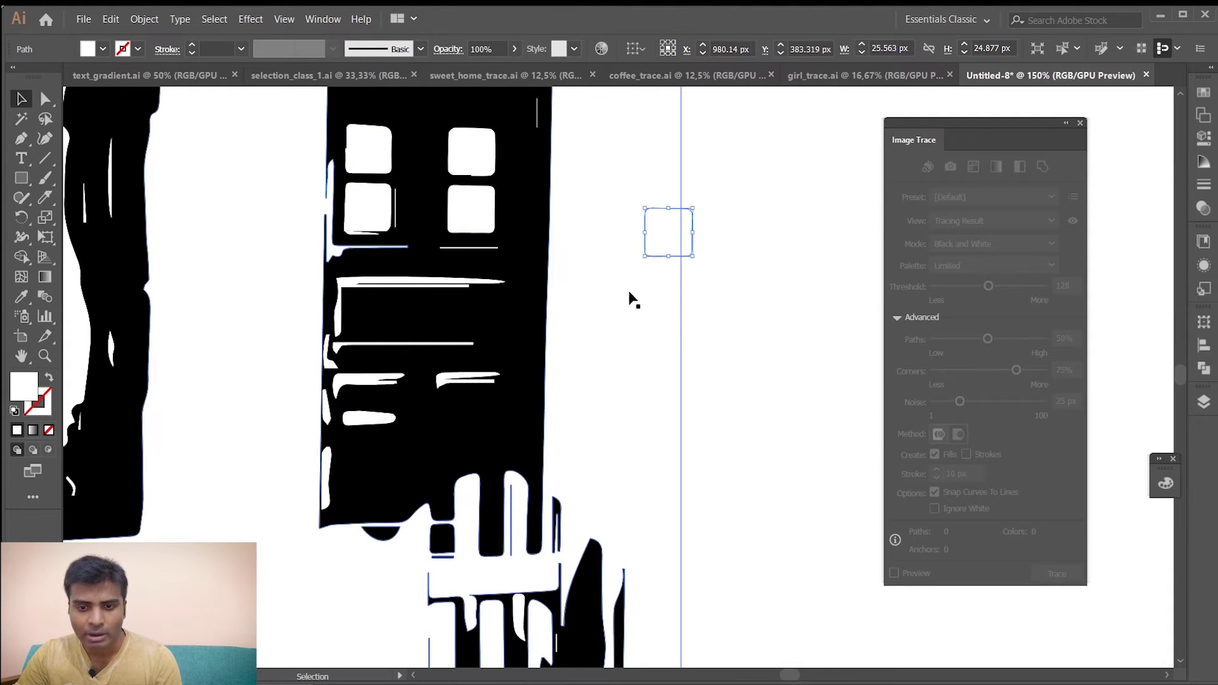
click(383, 357)
mouse_move(392, 304)
mouse_down()
mouse_move(568, 315)
mouse_move(430, 279)
mouse_move(371, 300)
mouse_up()
key(ctrl+0)
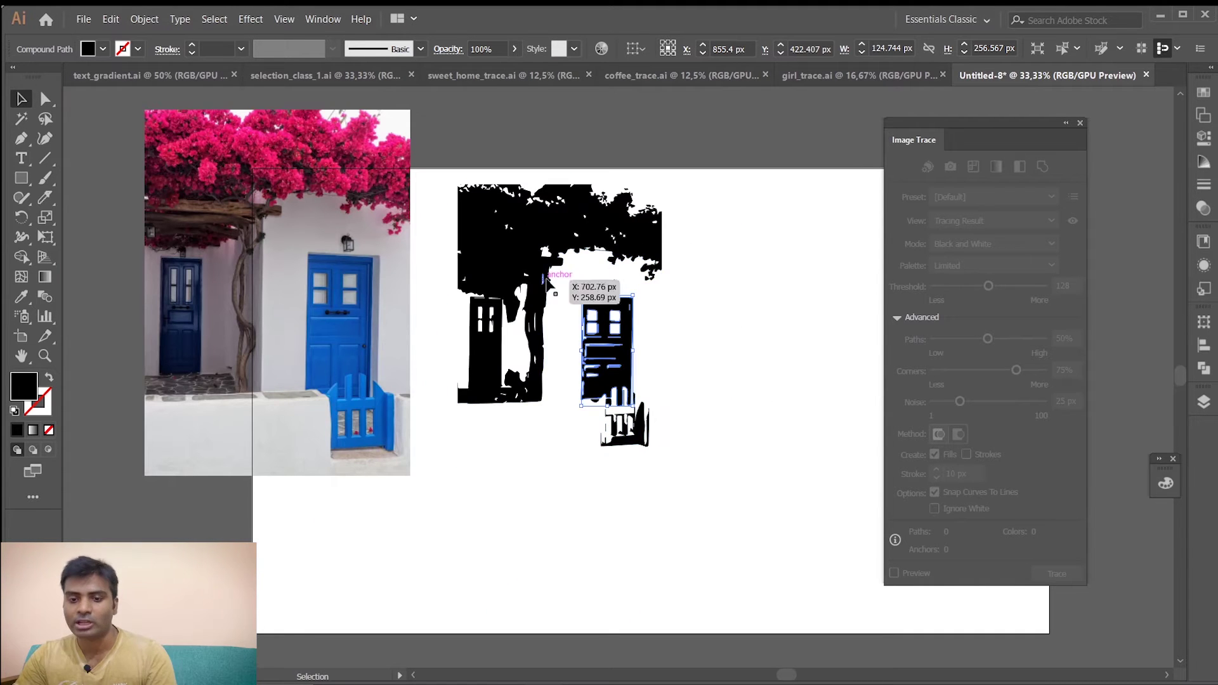
Select all the black-and-white traced artwork, move it up next to the photo and deselect it.
mouse_move(436, 185)
mouse_down()
mouse_move(634, 371)
mouse_move(709, 467)
mouse_up()
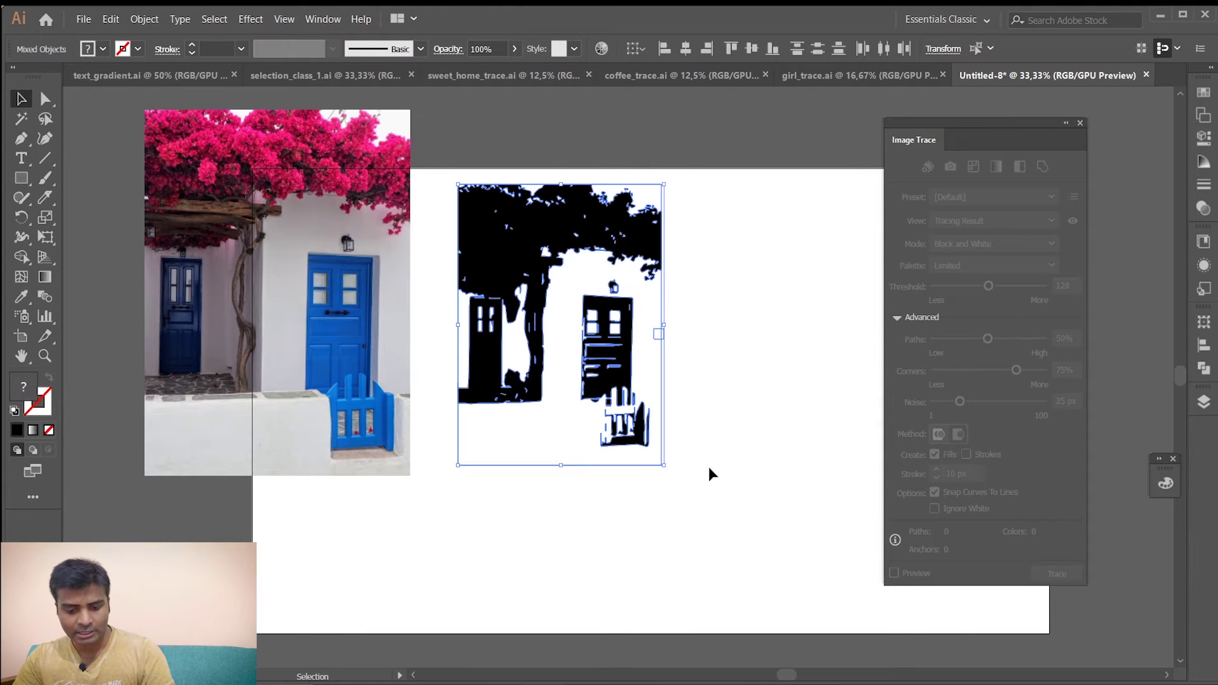
drag(528, 244, 492, 168)
click(835, 359)
scroll(689, 341, down, 1)
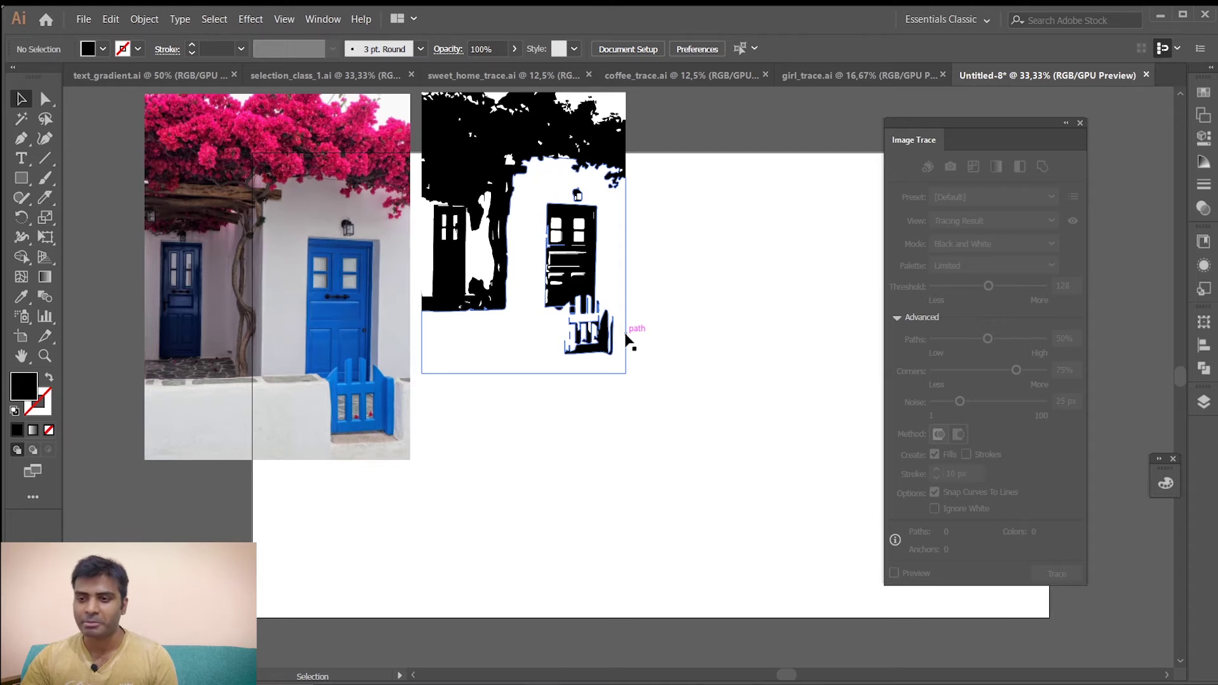
Move the Image Trace settings aside and duplicate the embedded photo to the right of the black-and-white artwork.
drag(972, 120, 1060, 129)
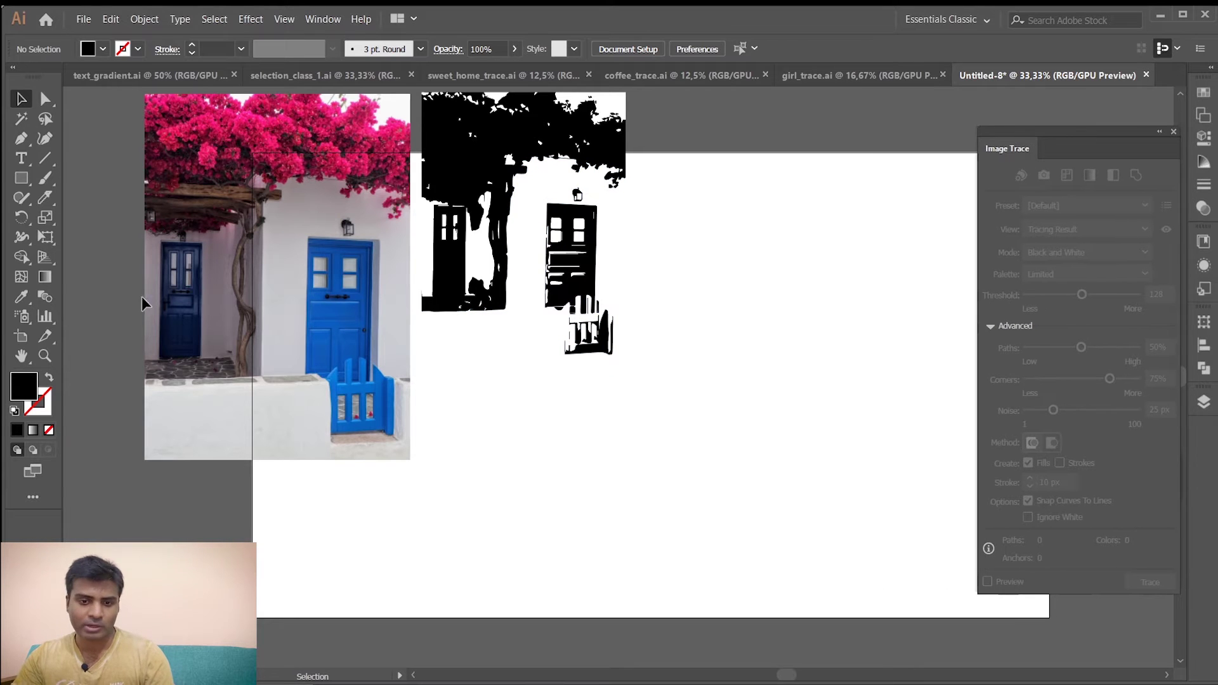
click(270, 263)
alt+drag(304, 298, 825, 378)
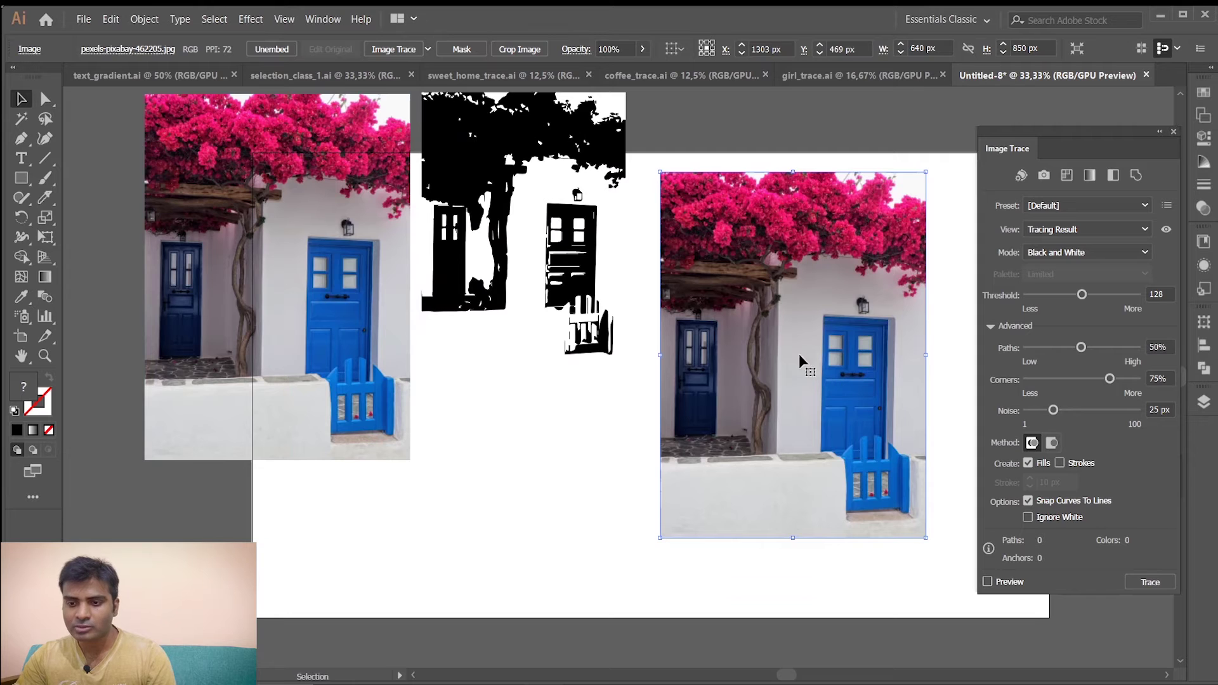
Preview the trace of the duplicated photo with the 6 Colors preset and inspect it up close.
click(988, 581)
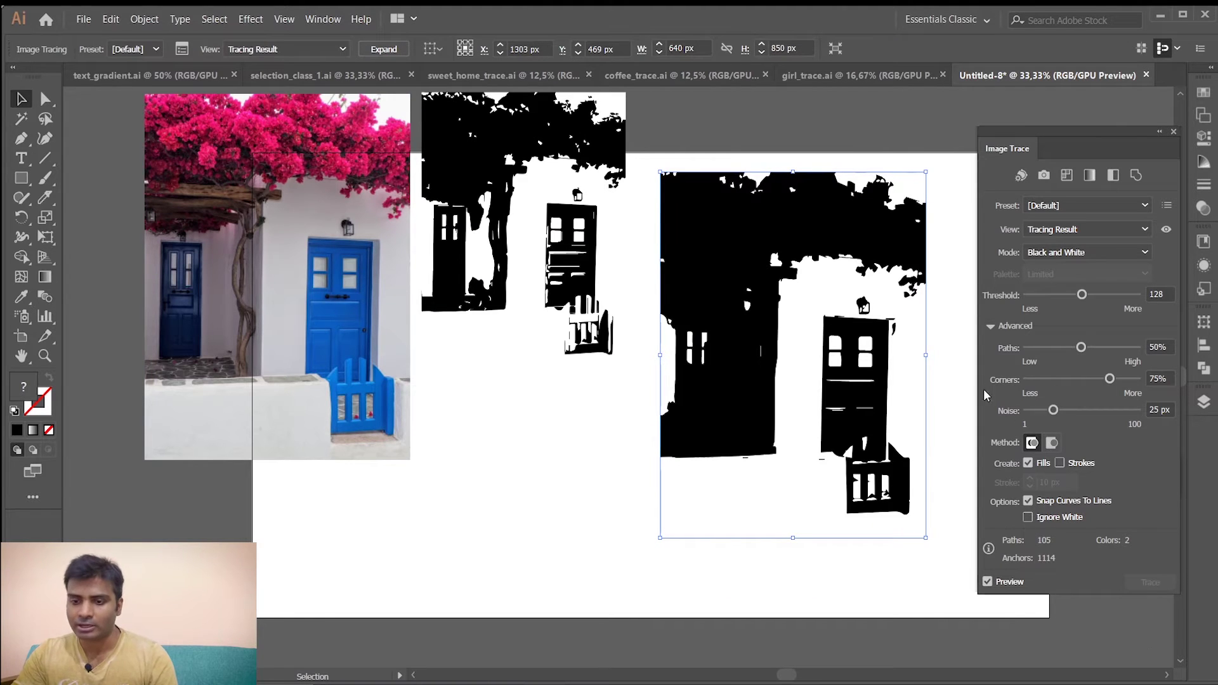
click(1076, 203)
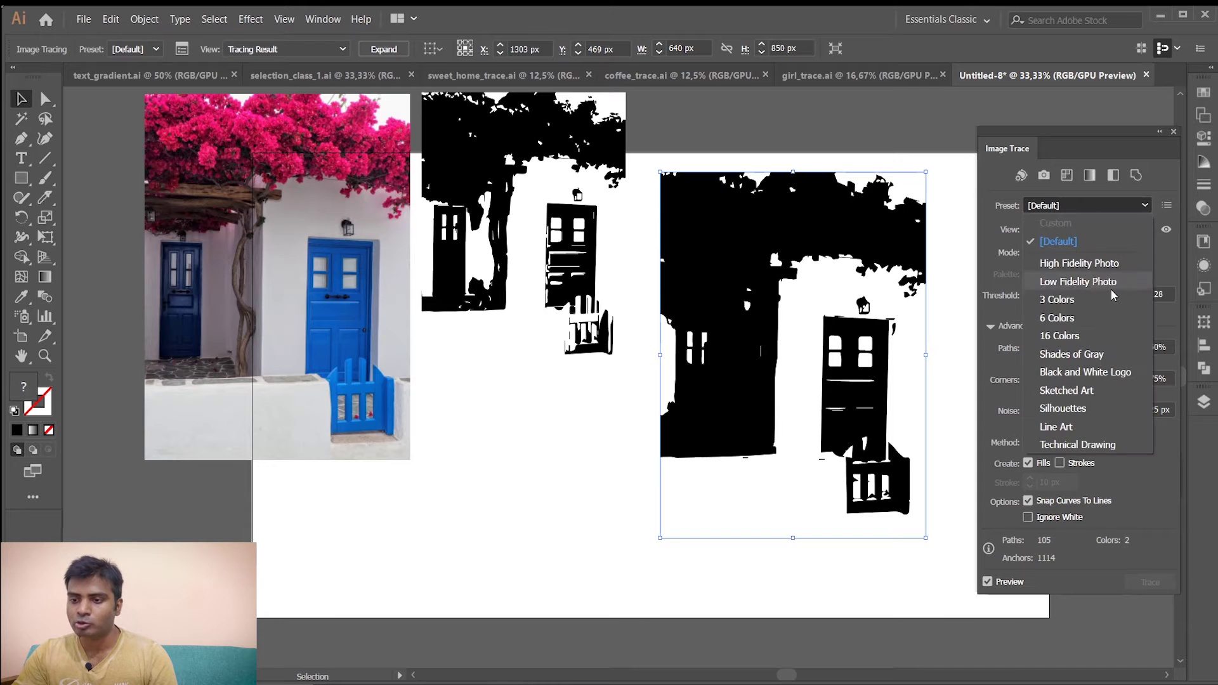
click(1067, 319)
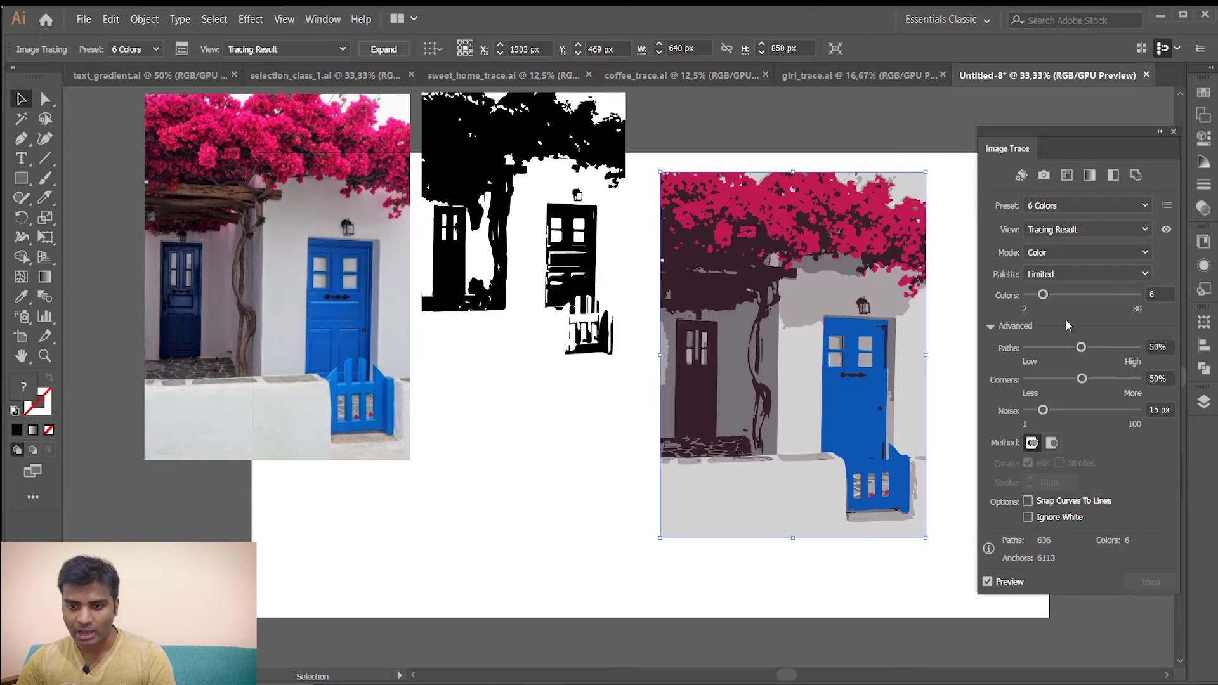
scroll(852, 415, up, 1)
scroll(852, 415, down, 1)
scroll(852, 415, up, 1)
mouse_move(852, 415)
mouse_down()
mouse_move(736, 406)
mouse_move(735, 375)
mouse_up()
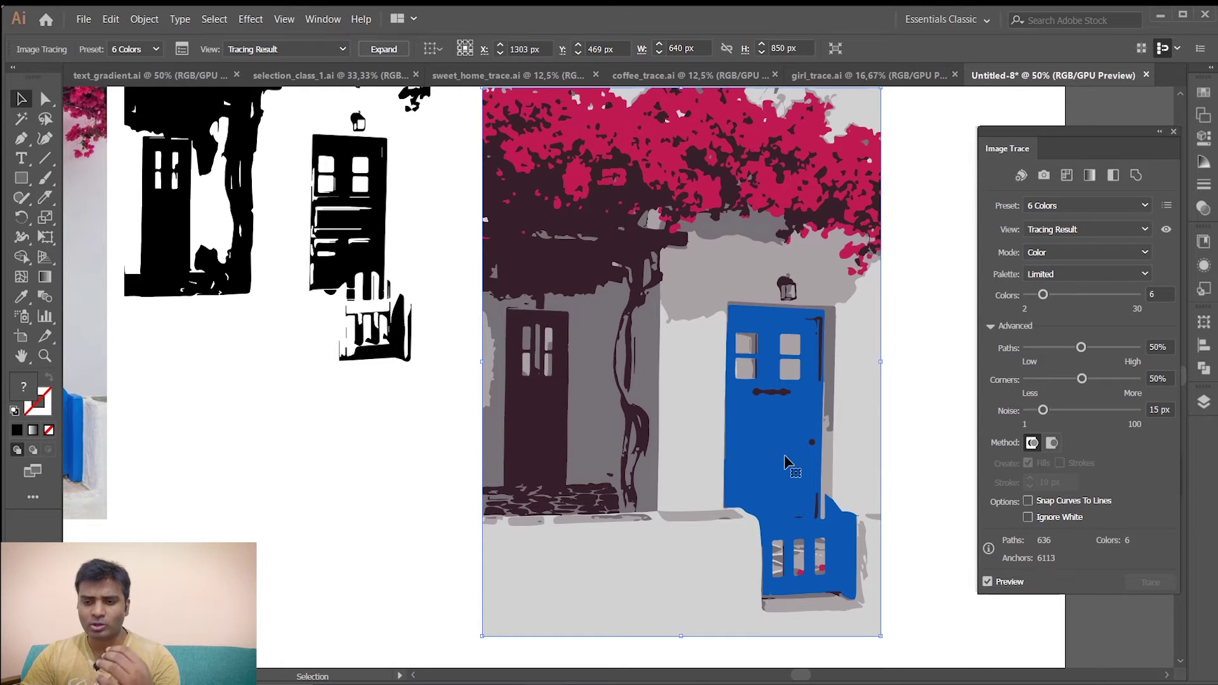
Expand the 6 Colors trace into editable paths with Object and Fill included.
mouse_move(1073, 134)
mouse_down()
mouse_move(1033, 149)
mouse_move(1042, 171)
mouse_up()
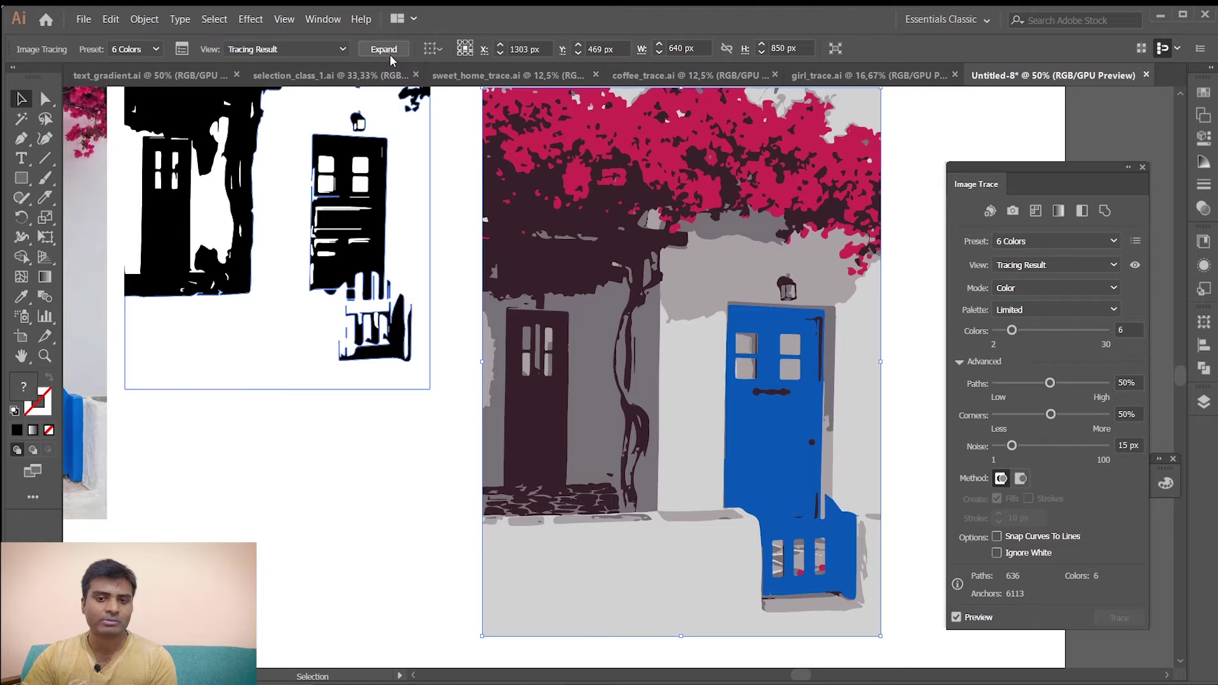
click(143, 22)
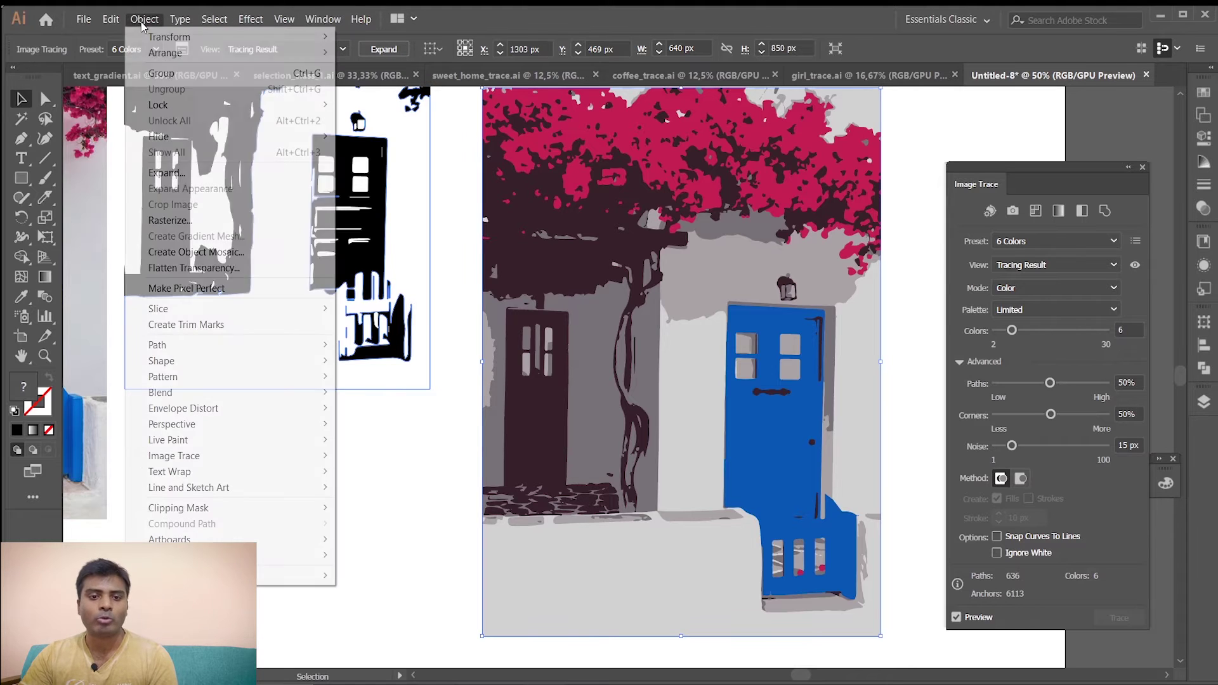
click(167, 173)
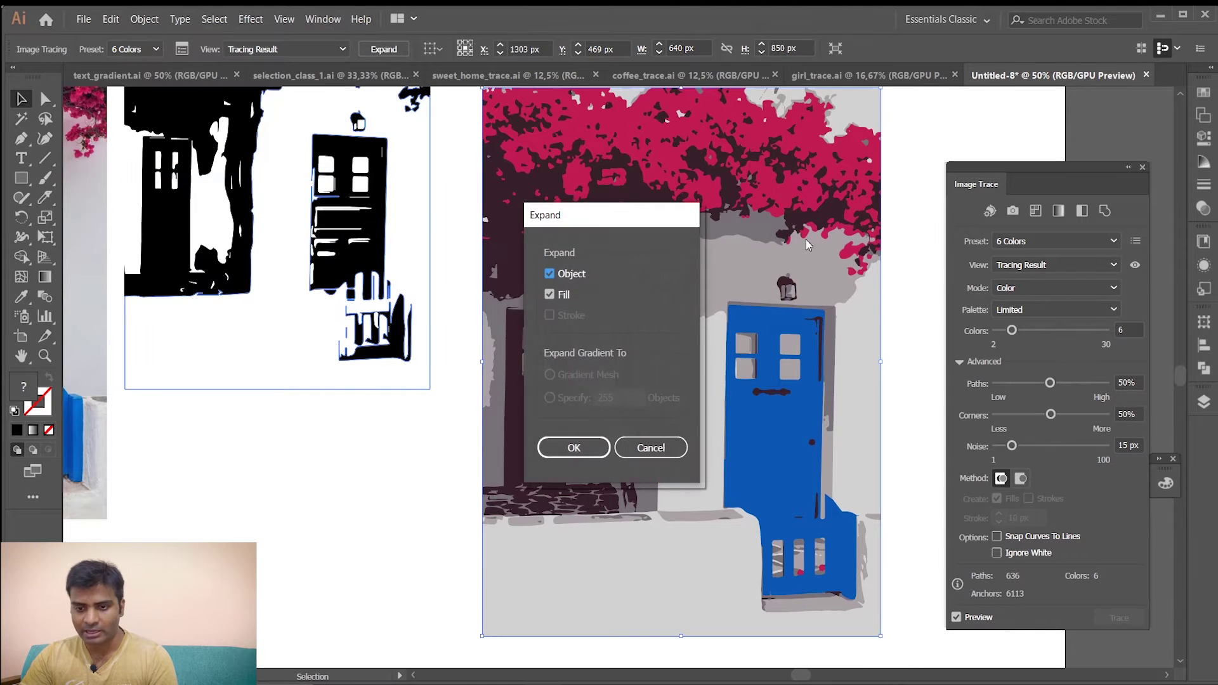
click(574, 447)
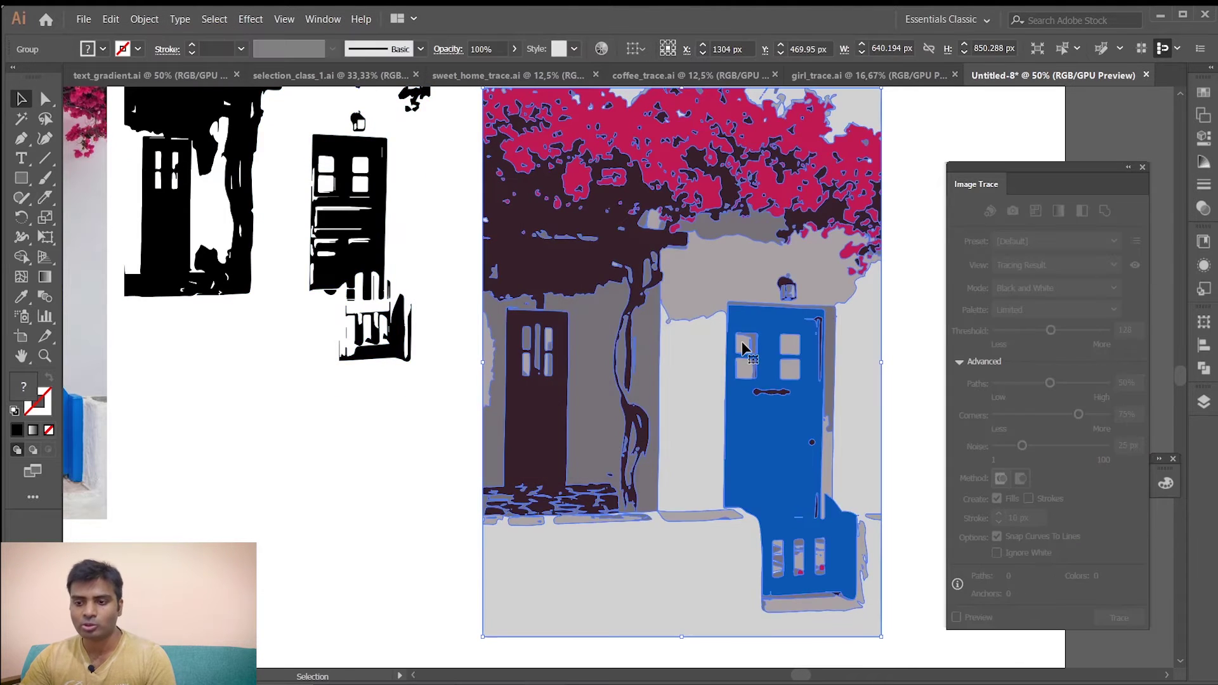
Ungroup the expanded 6 Colors artwork into separate shapes and deselect it.
right_click(710, 246)
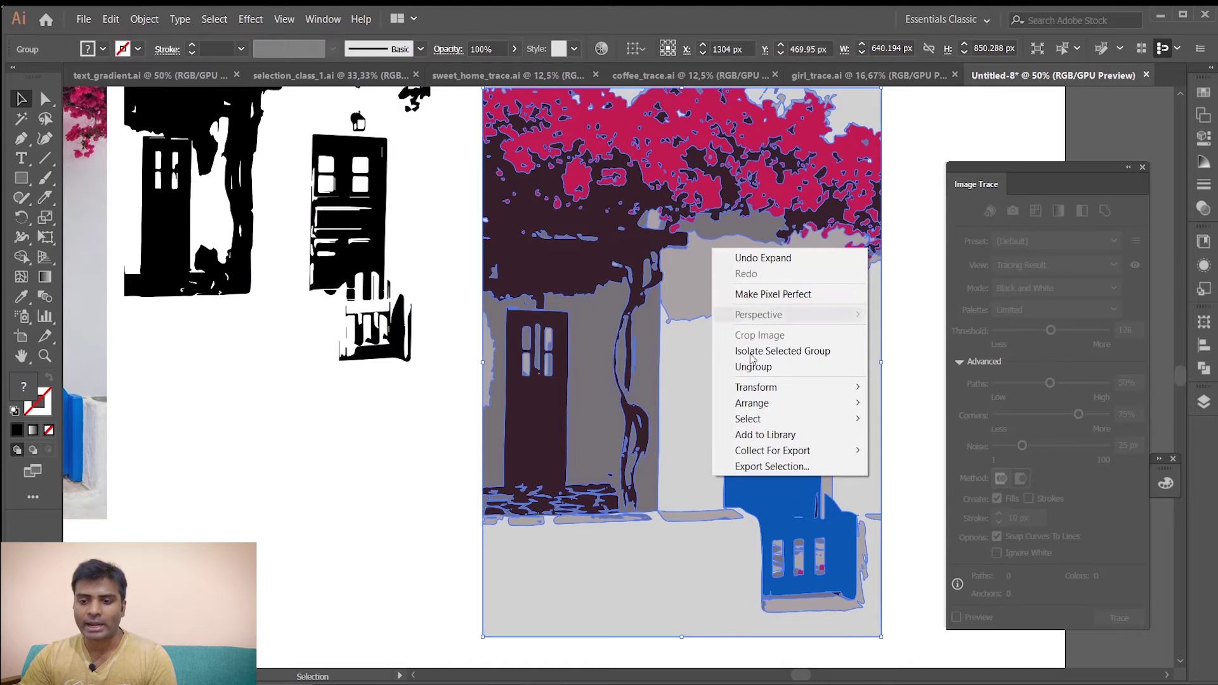
click(736, 363)
click(388, 428)
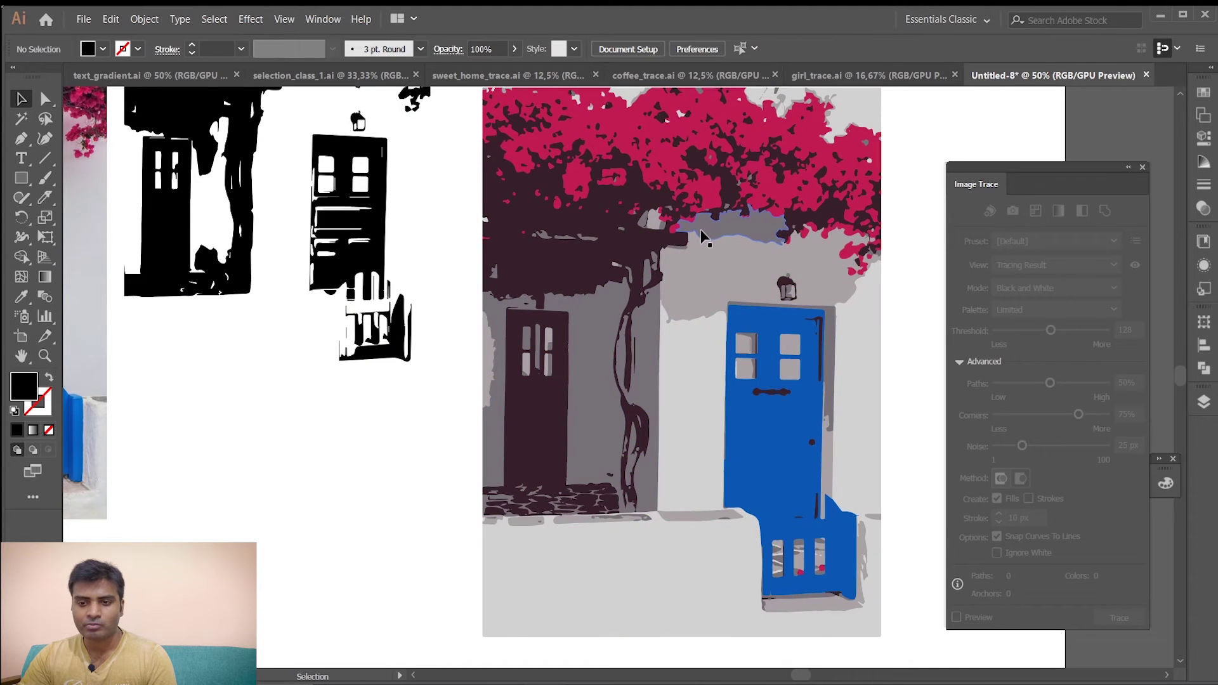
right_click(713, 272)
click(754, 392)
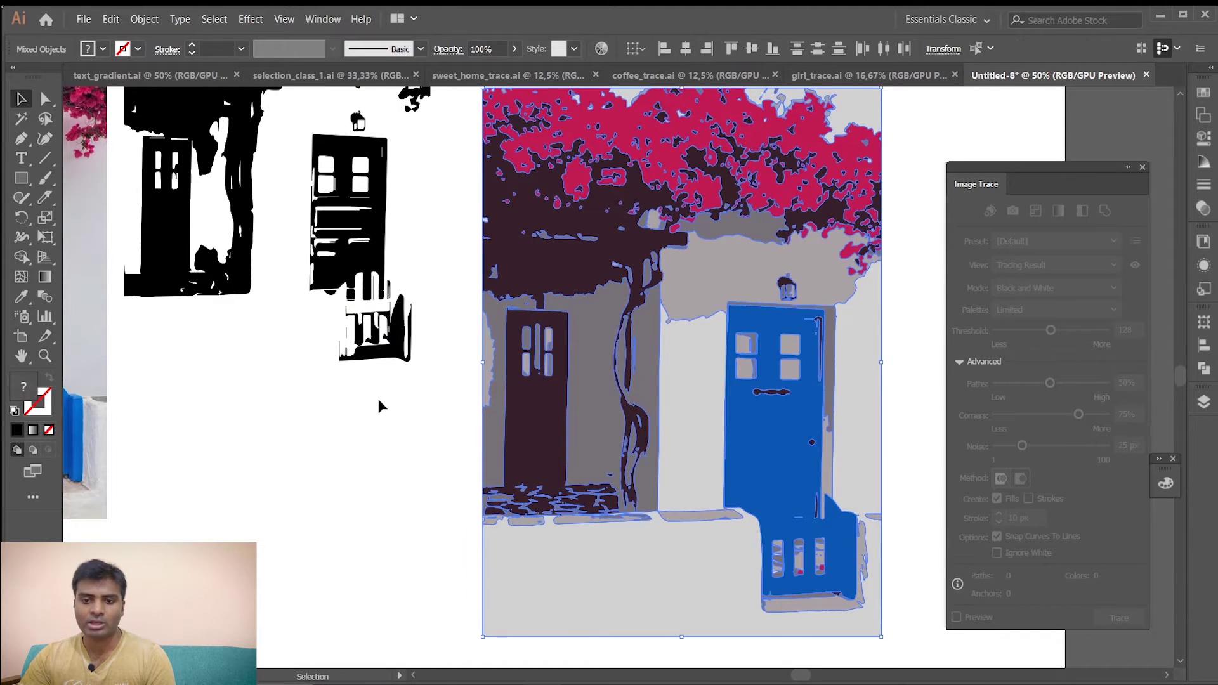
click(378, 406)
click(701, 269)
click(540, 406)
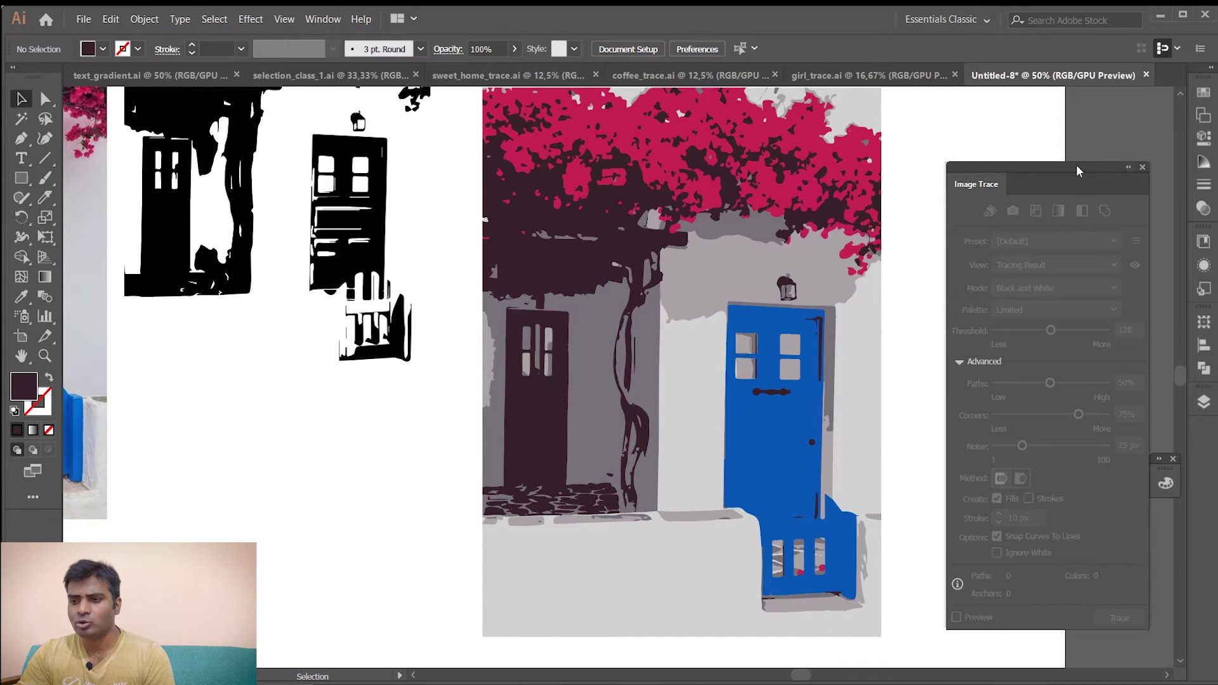
Collapse the Image Trace settings, move them down out of the way and show the color swatches.
click(1128, 167)
drag(994, 193, 1018, 467)
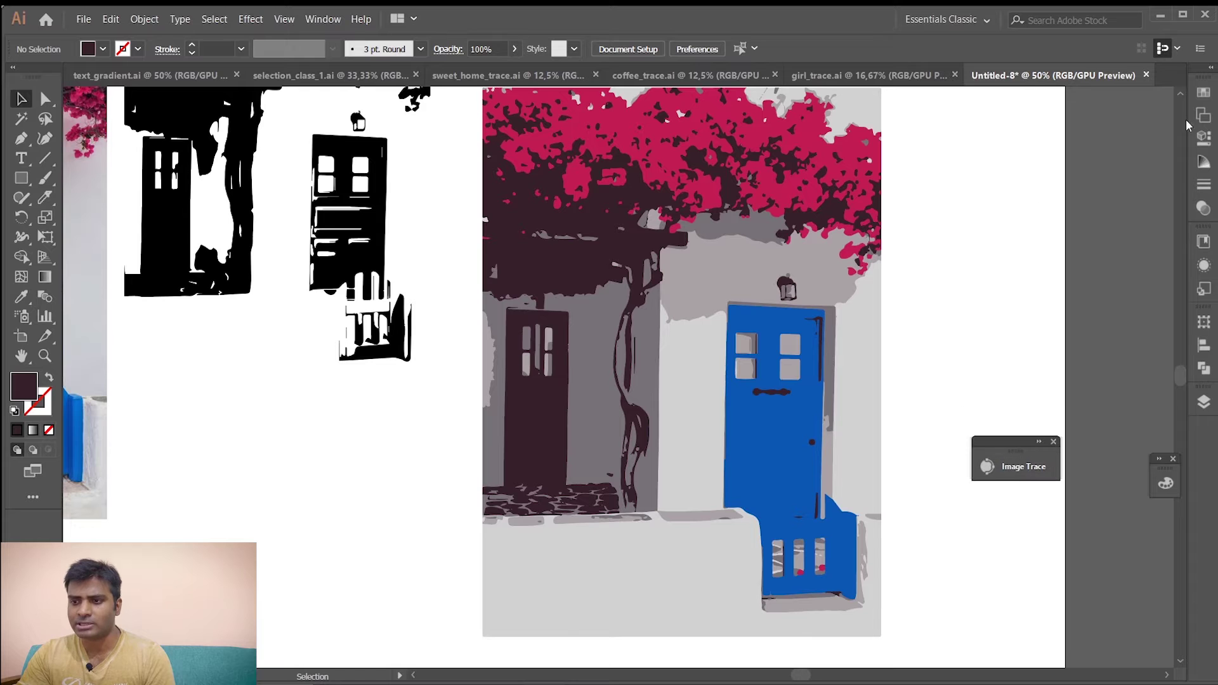
click(1203, 93)
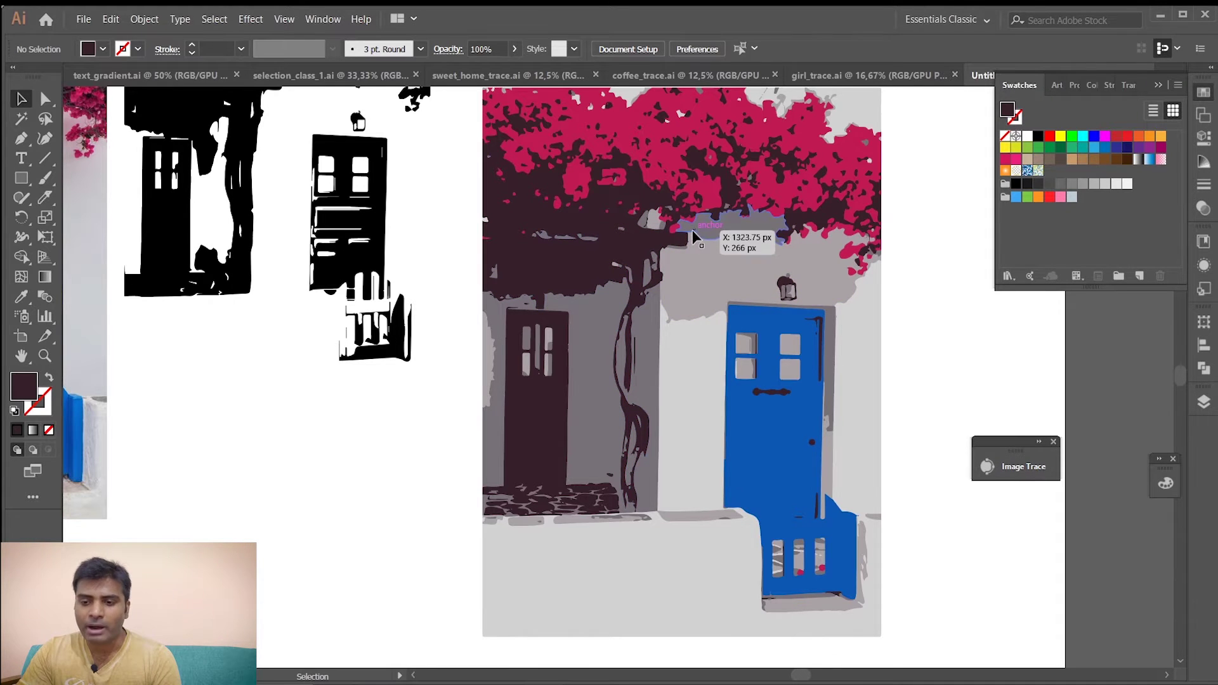
Select the blue door shape together with every other shape sharing its Fill Color.
scroll(754, 328, up, 1)
click(785, 438)
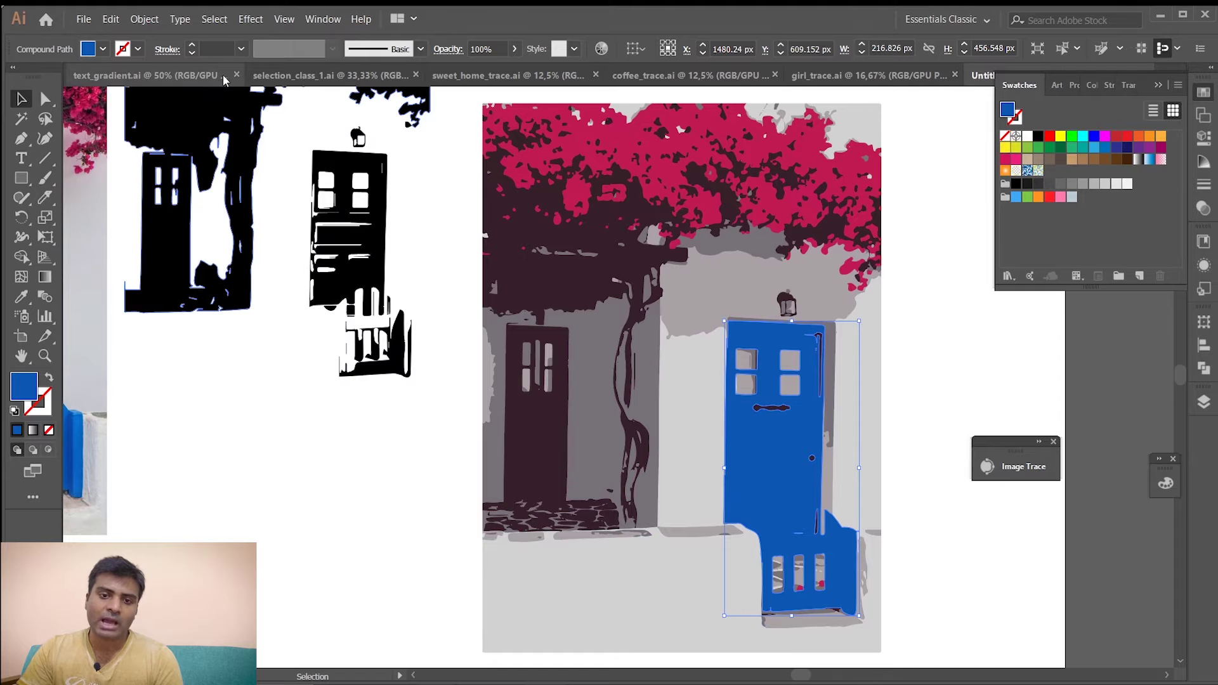
click(223, 25)
mouse_move(299, 157)
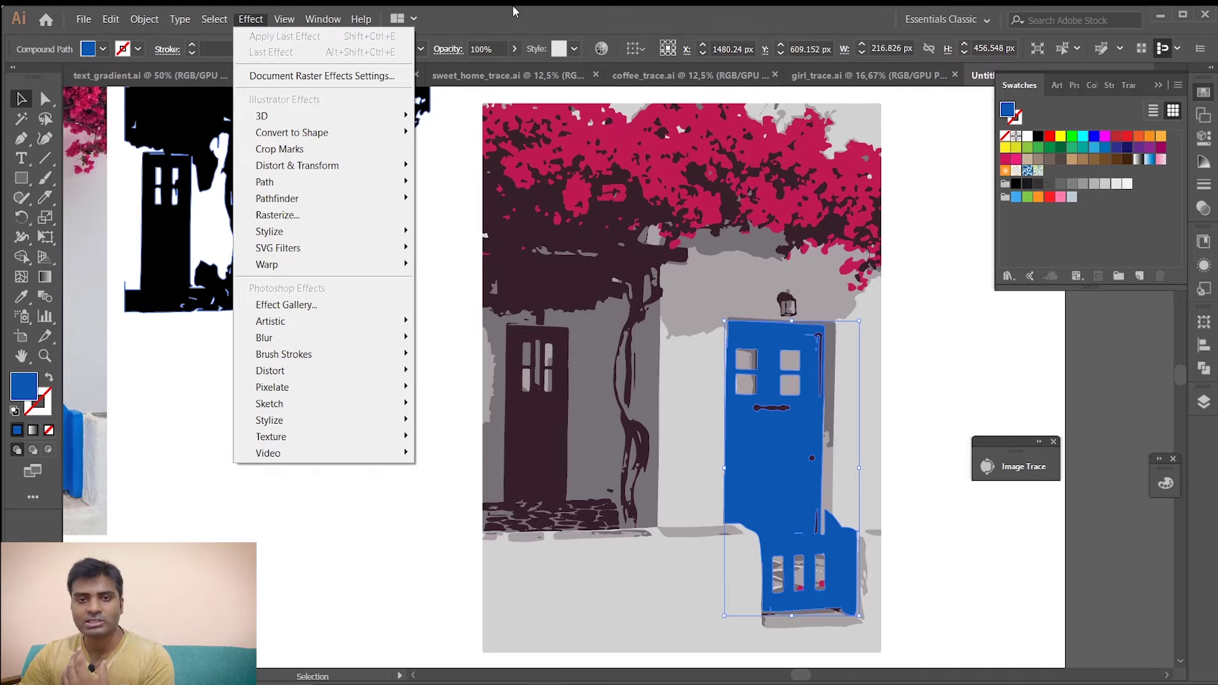
mouse_move(219, 23)
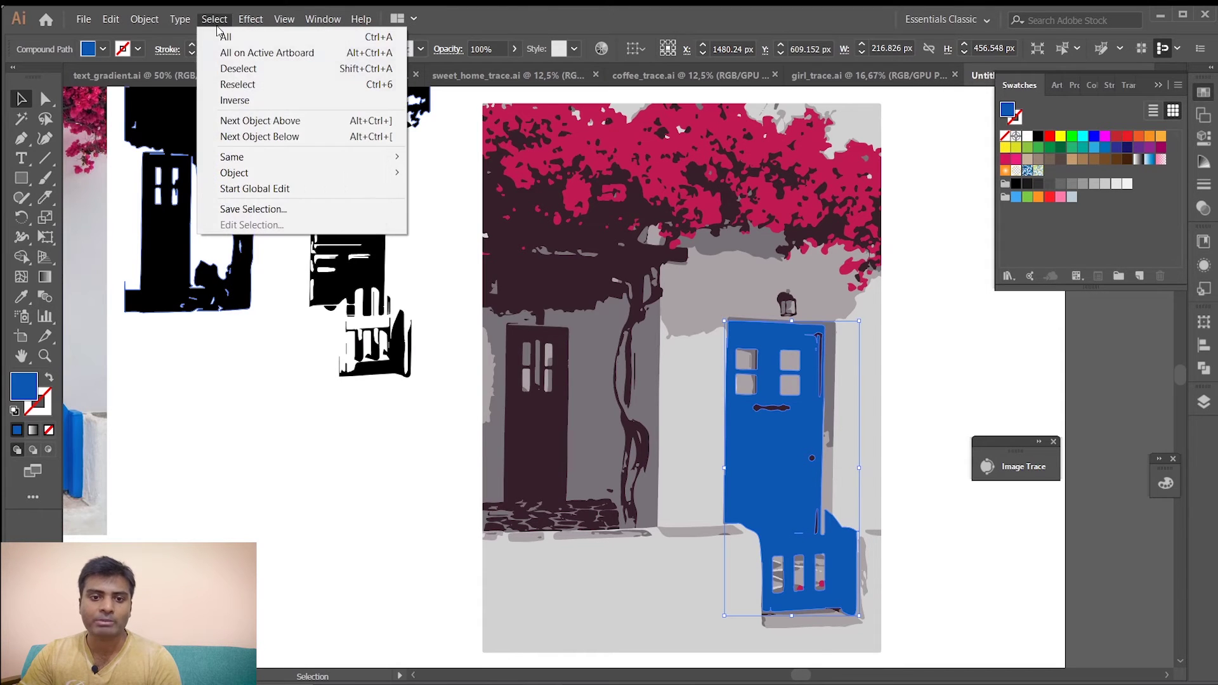
mouse_move(240, 159)
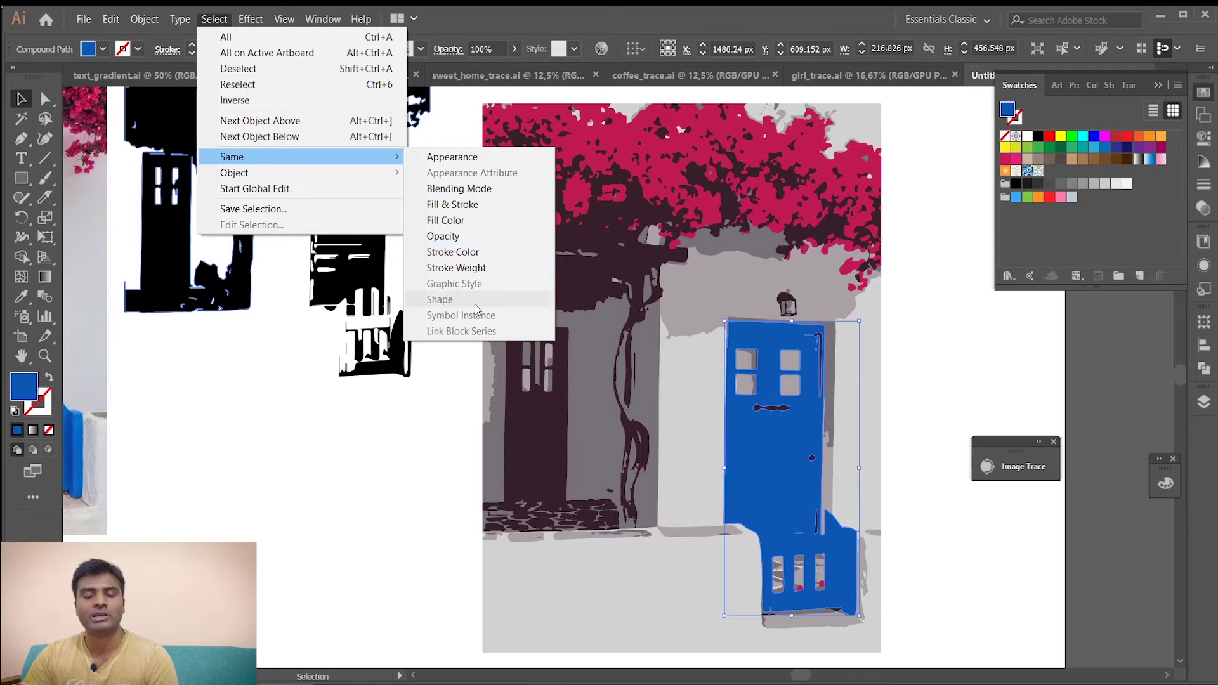
click(463, 223)
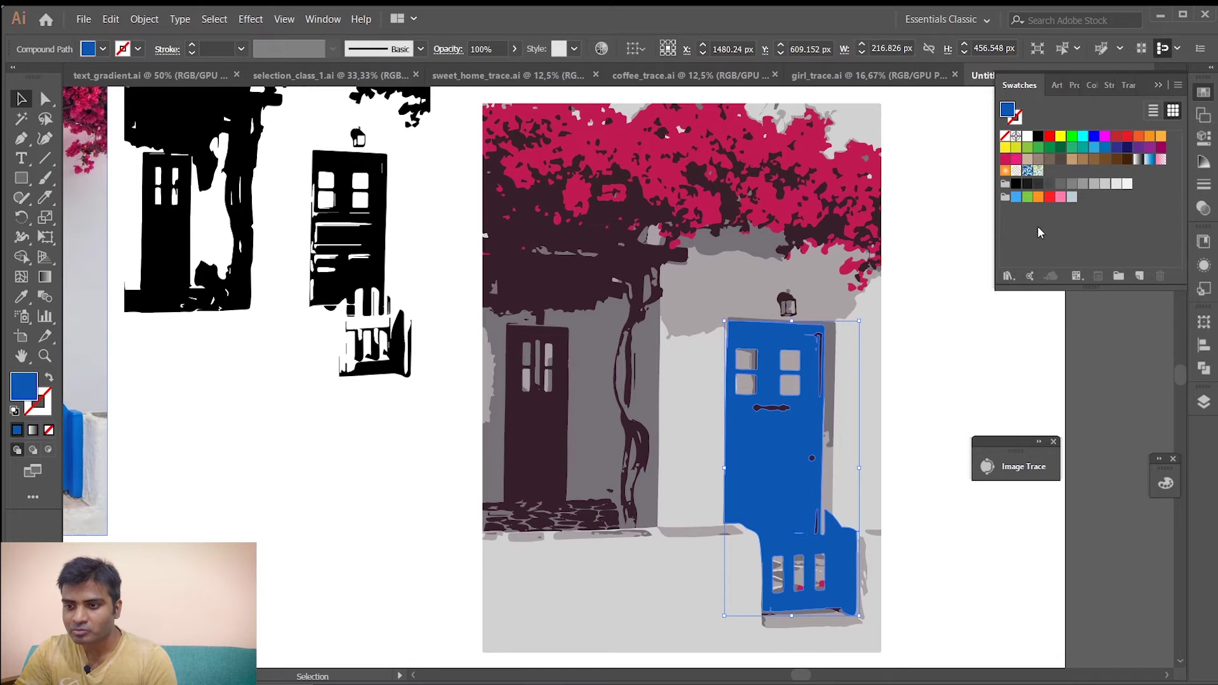
Load the decorative Vonster Patterns swatch library and place it below the black-and-white artwork.
click(1009, 277)
mouse_move(1096, 536)
mouse_move(1048, 314)
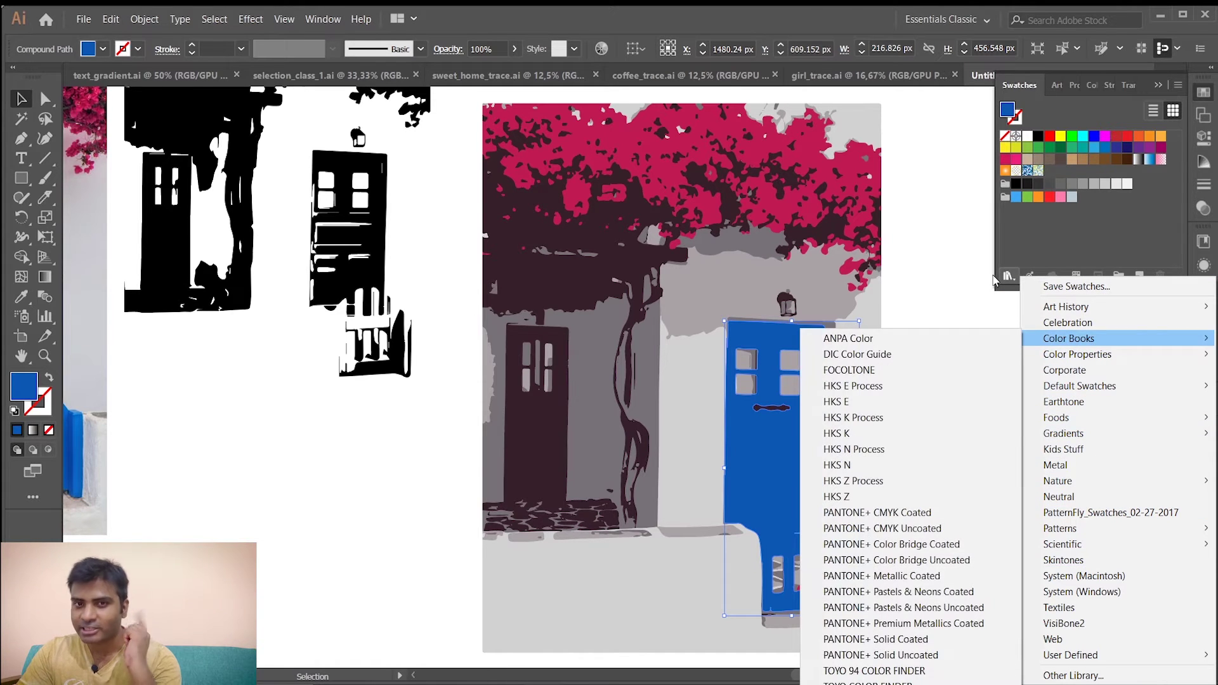
mouse_move(1059, 529)
mouse_move(981, 546)
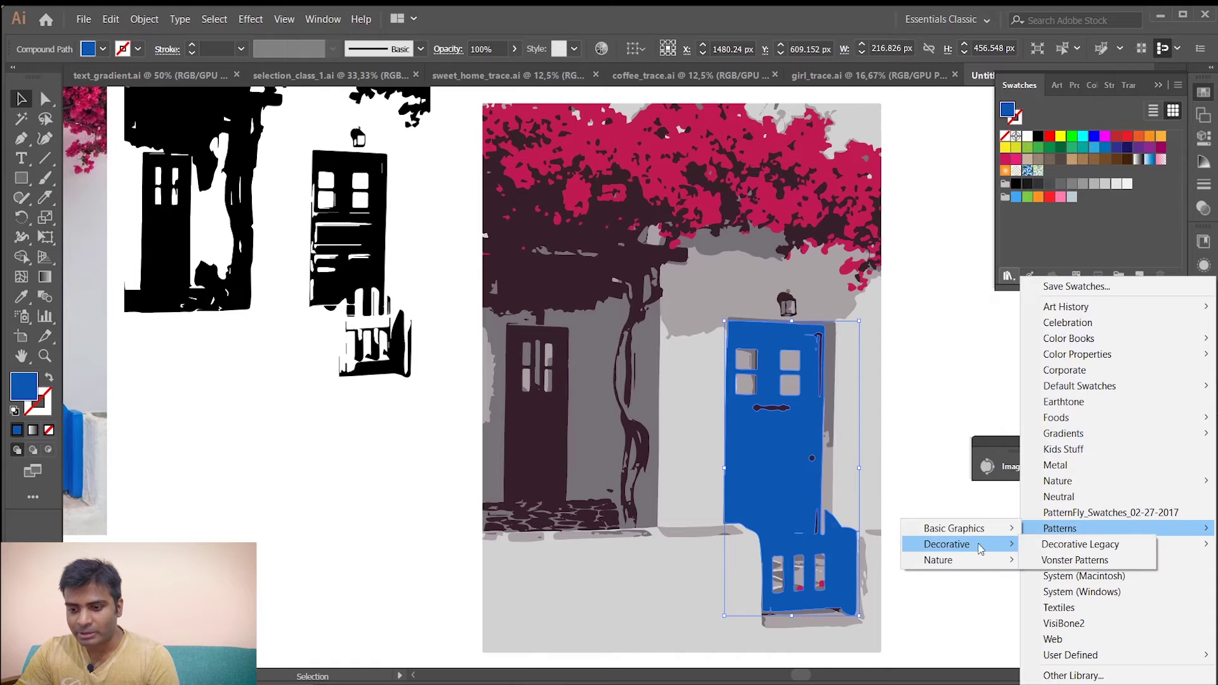
click(1055, 561)
drag(226, 467, 296, 418)
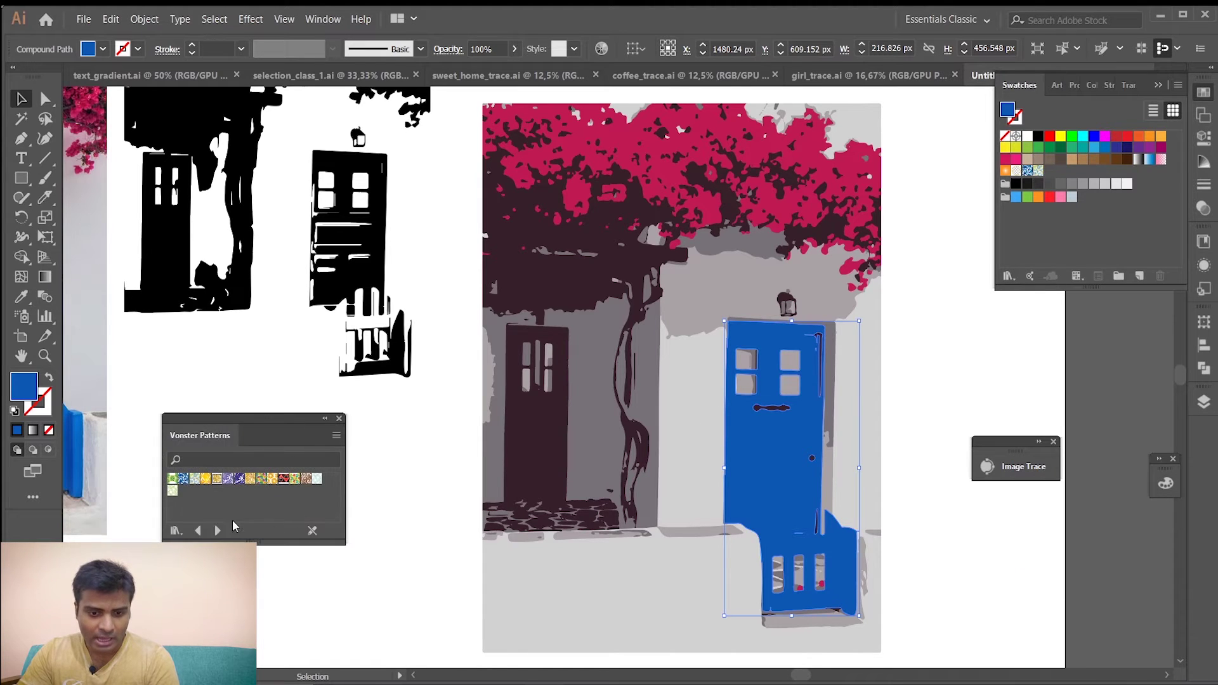
Fill the blue door shape and the dark door shape with the gold swirl pattern and deselect.
click(207, 484)
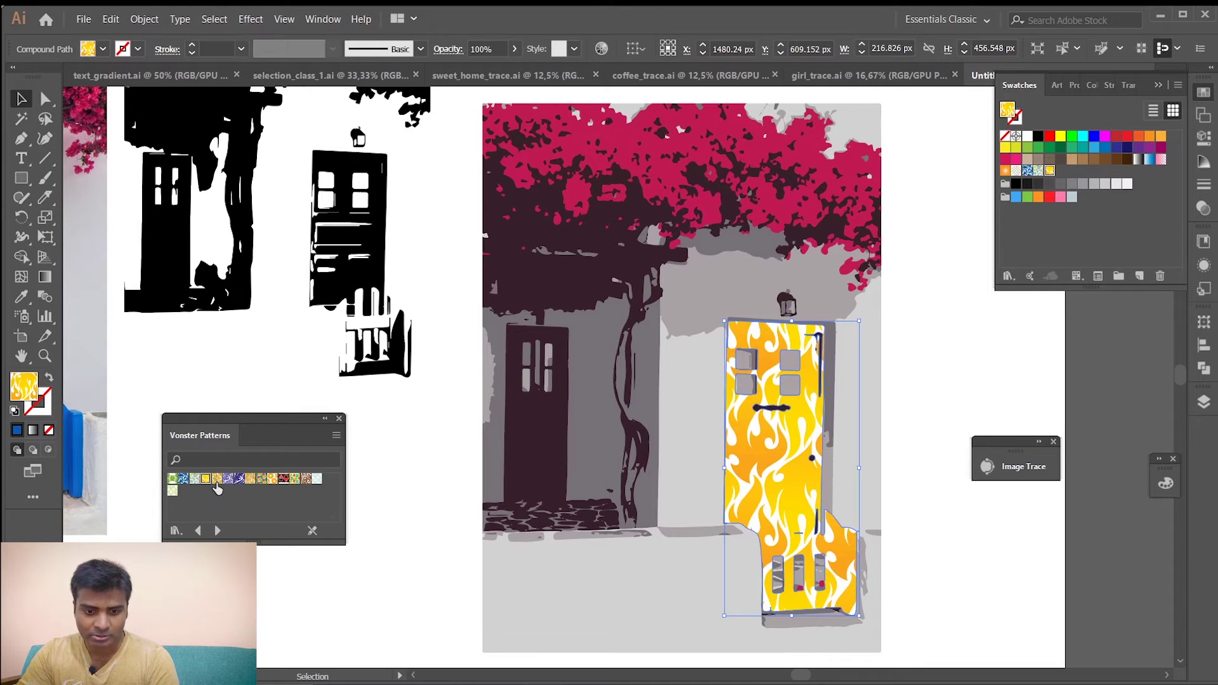
click(217, 483)
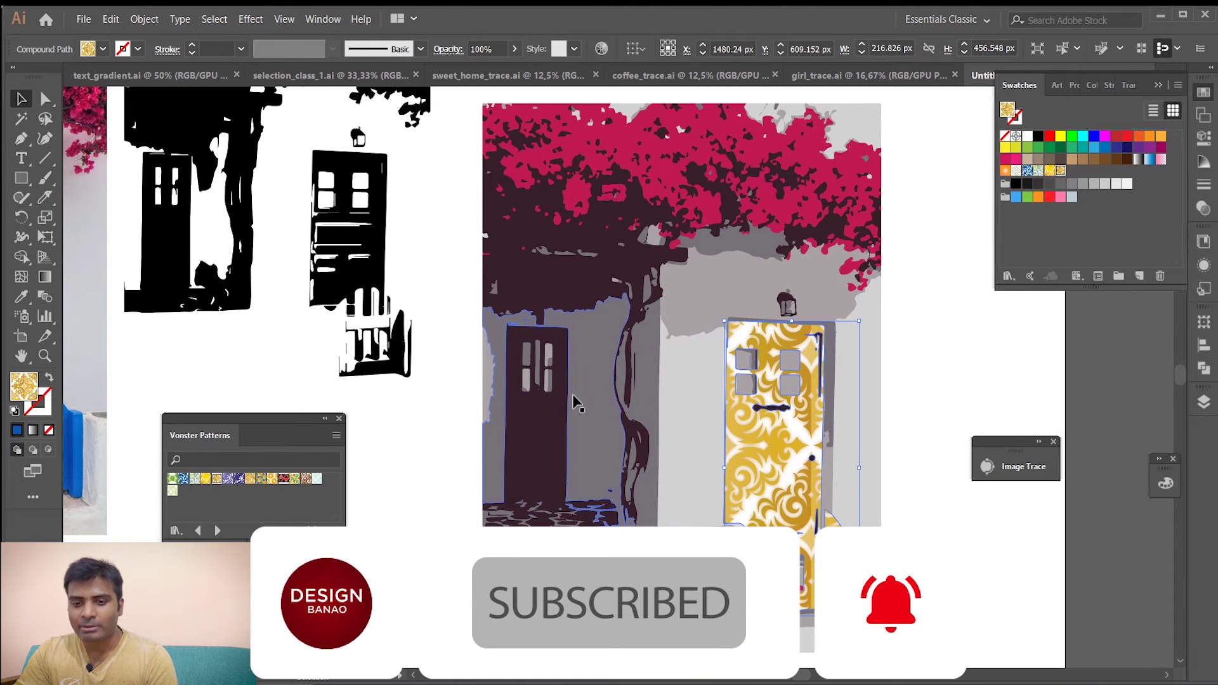
click(538, 470)
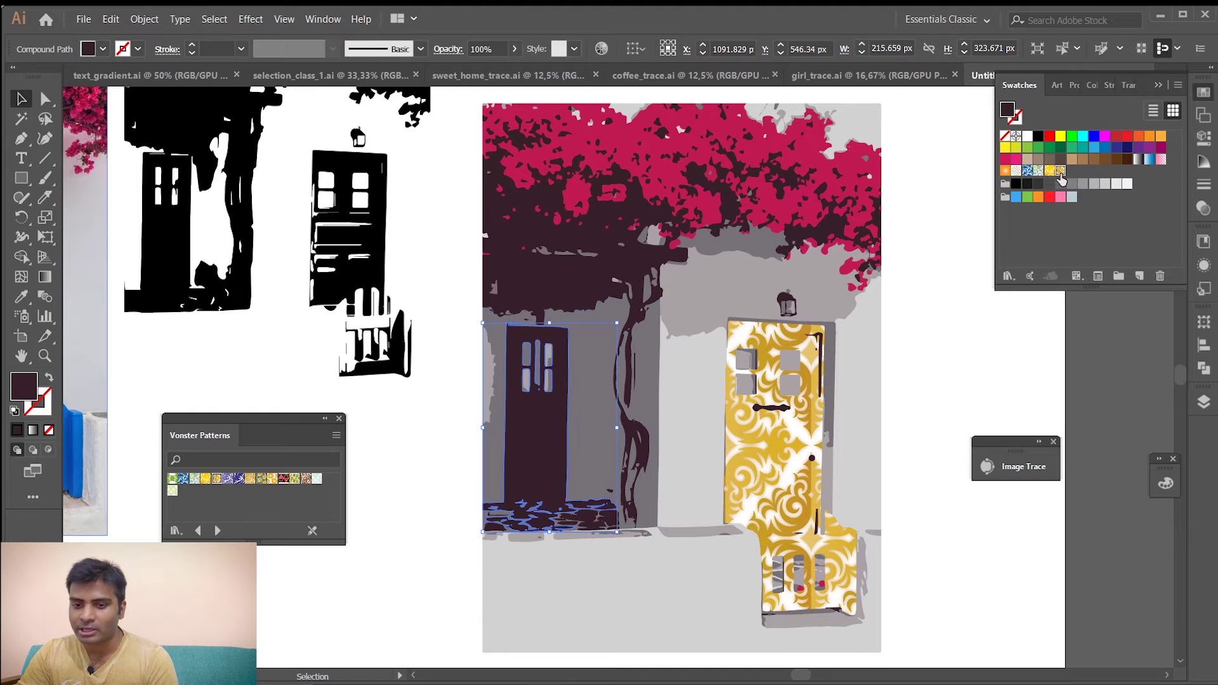
click(1060, 170)
click(307, 603)
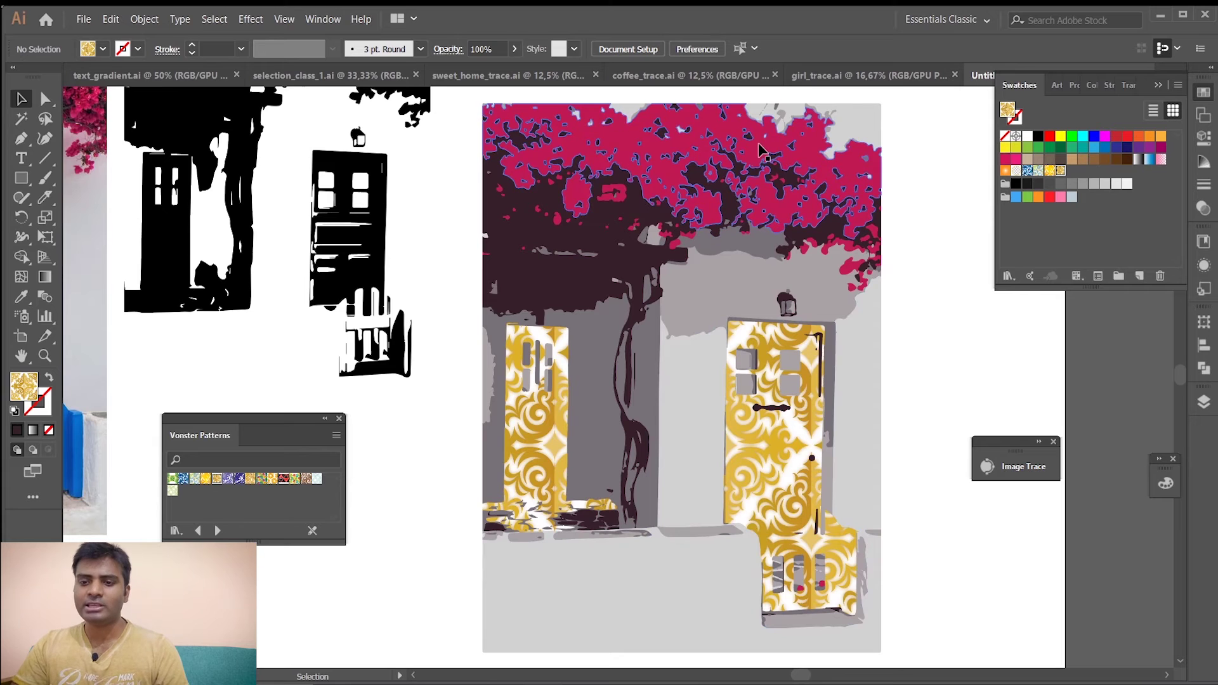
Select all crimson flower shapes by matching Fill Color and try the gold swirl and multicolored splatter patterns on them.
click(807, 163)
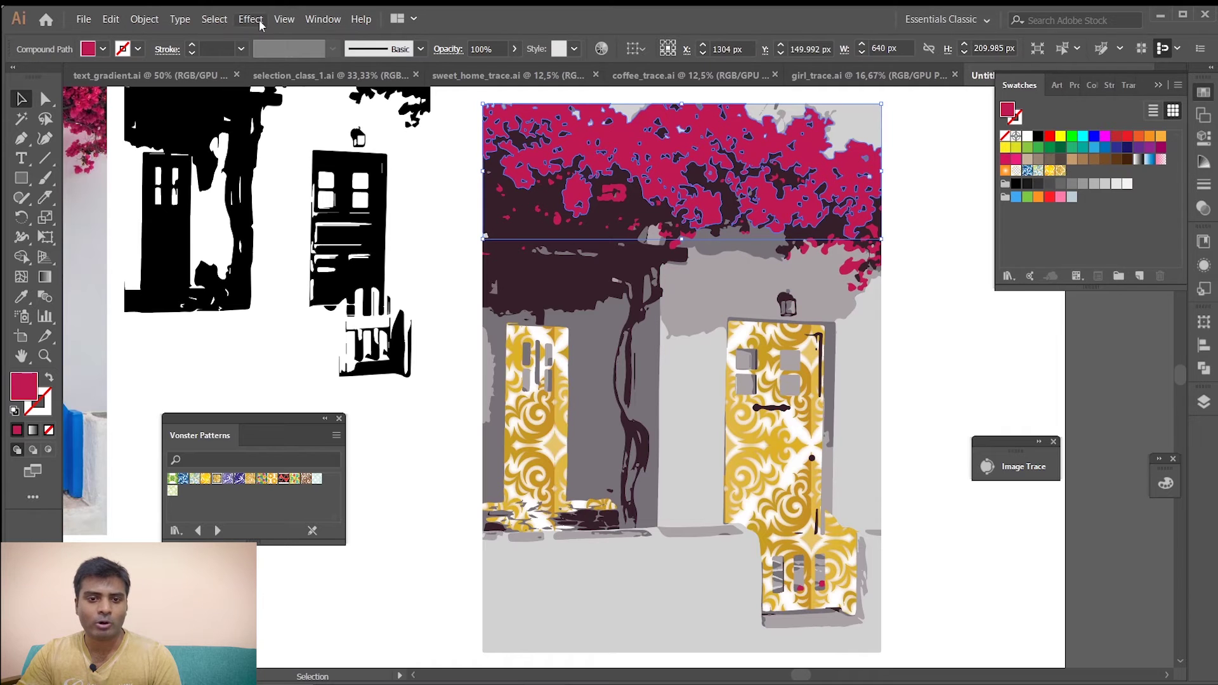
click(215, 19)
mouse_move(305, 158)
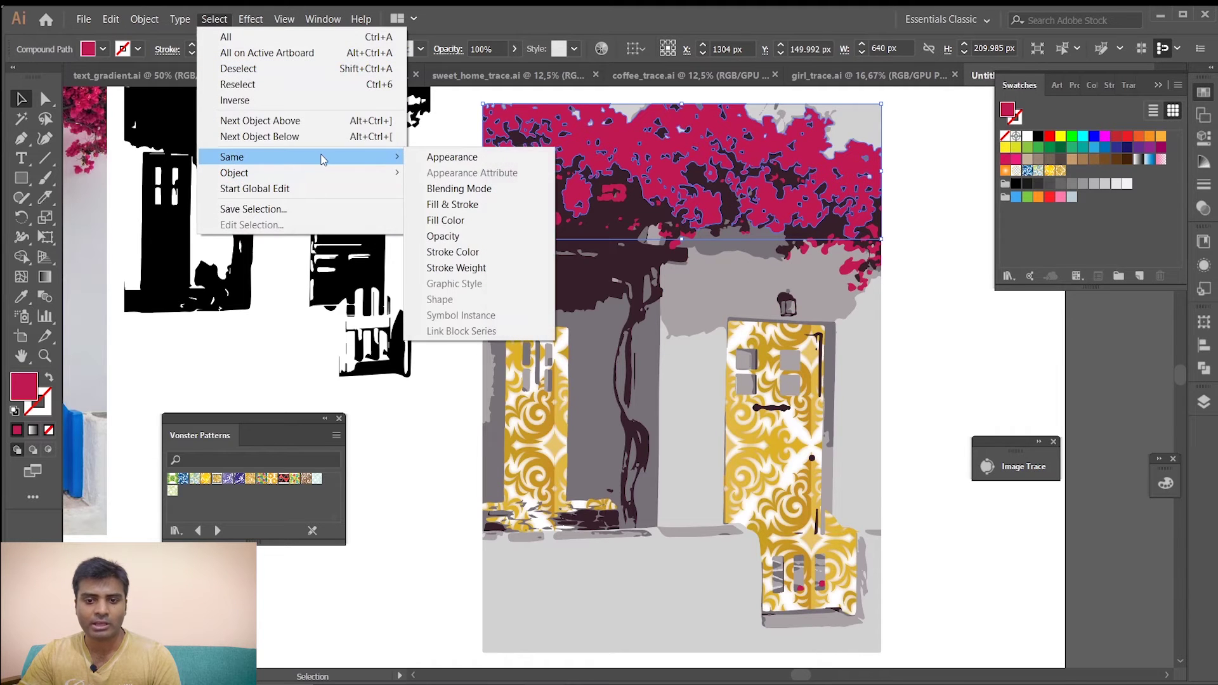
click(470, 221)
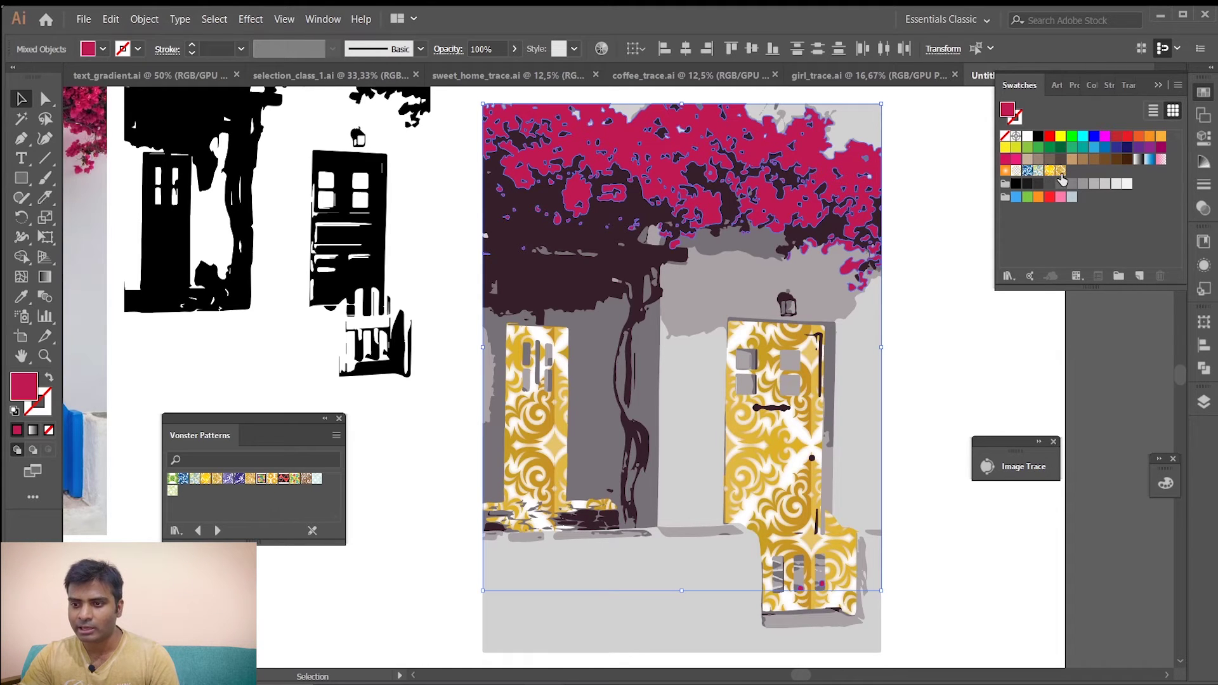
click(1062, 172)
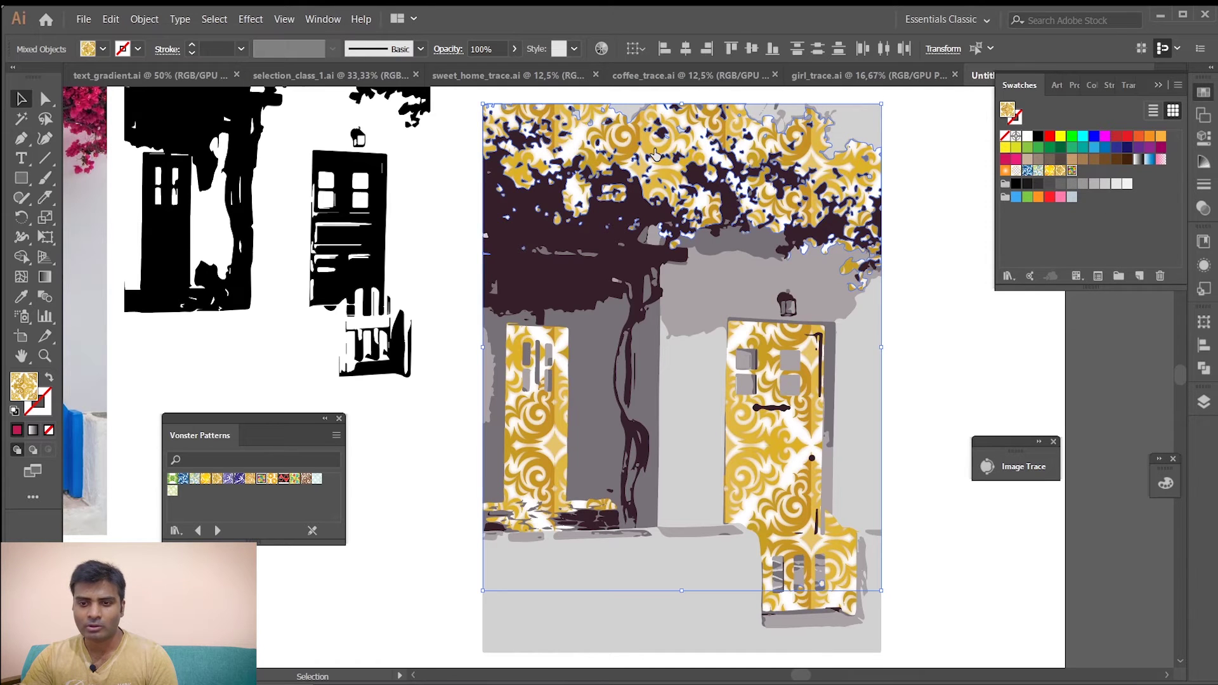
key(ctrl+z)
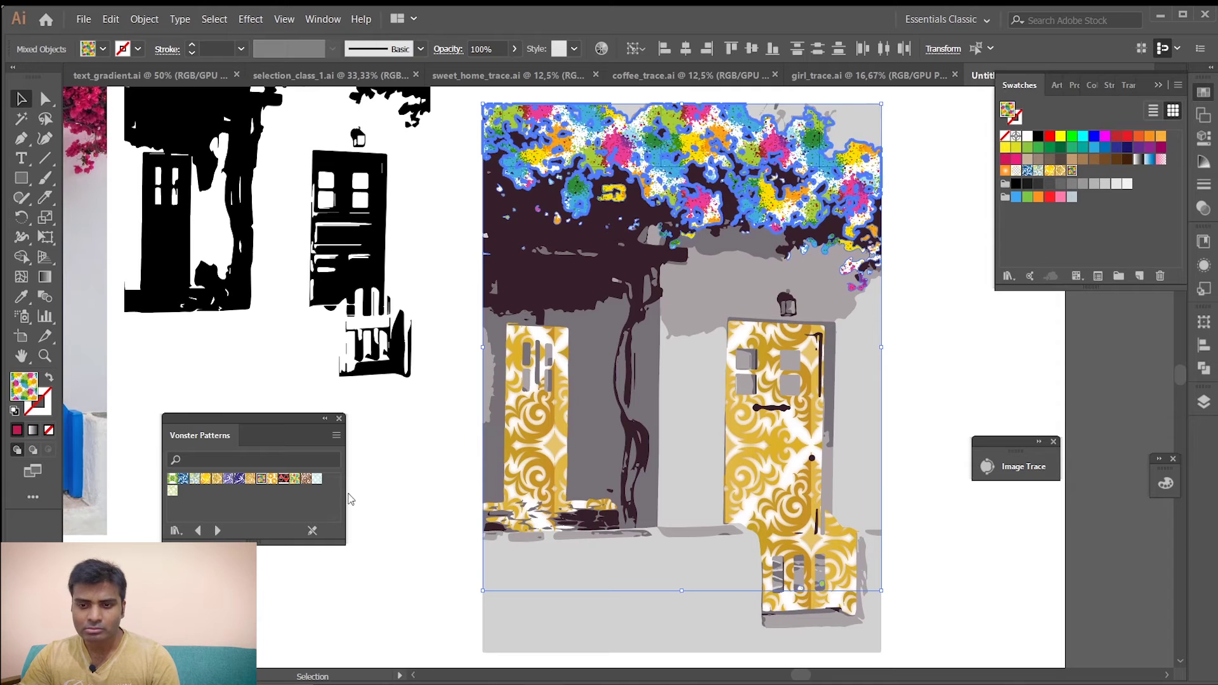
click(929, 236)
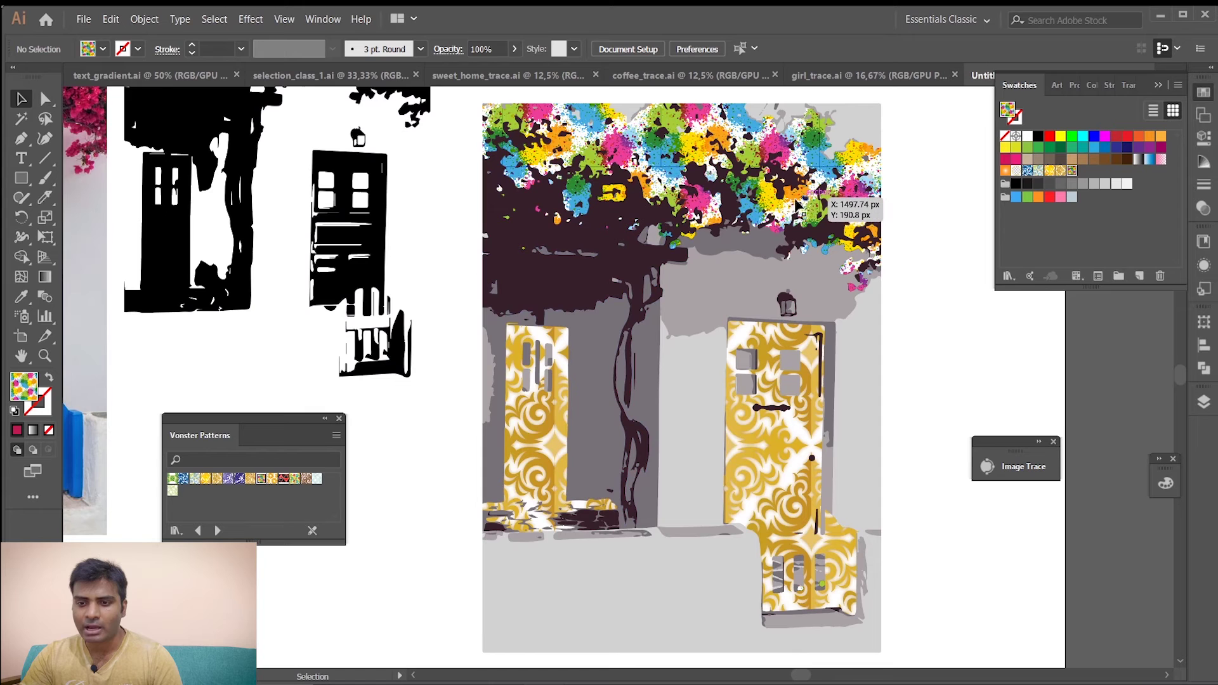
Undo the pattern fills on the flower shapes, return to the Selection tool and deselect everything.
key(ctrl+z)
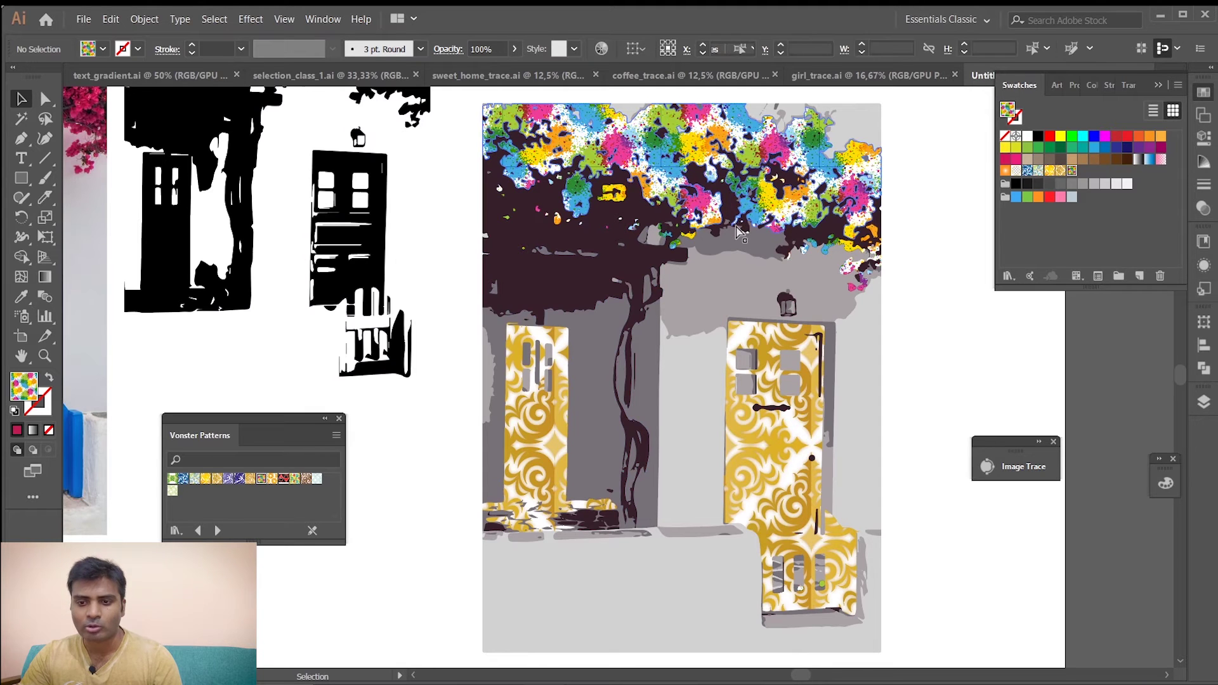
key(a)
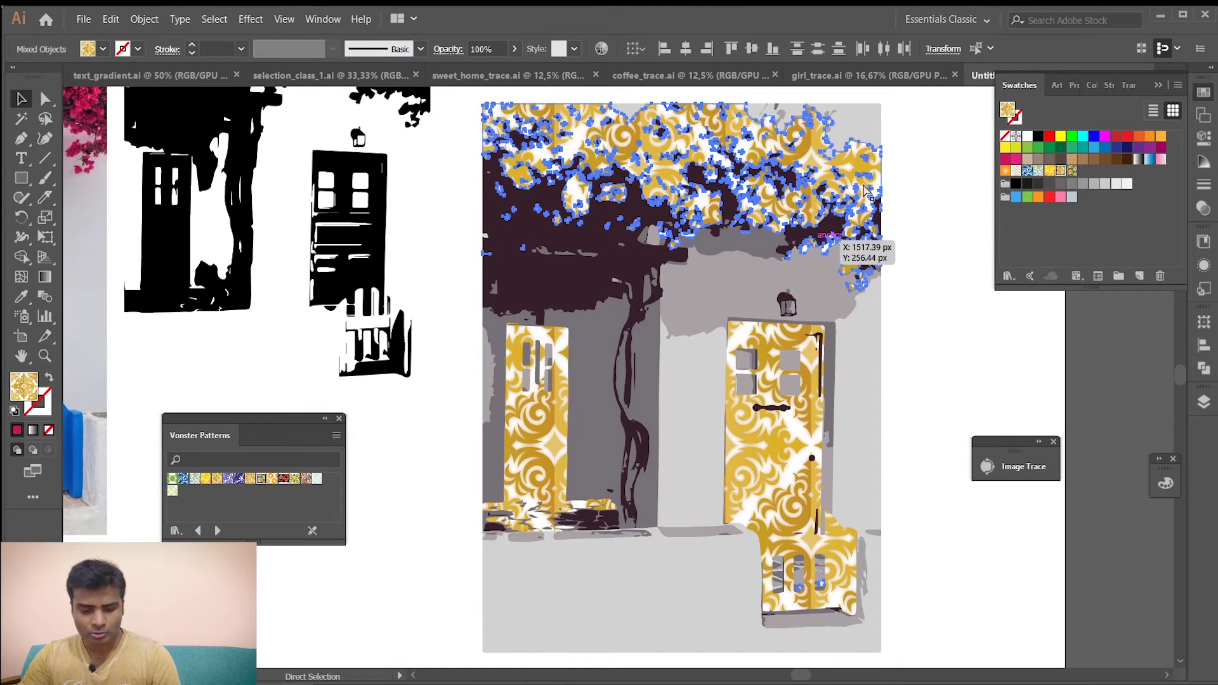
key(ctrl+z)
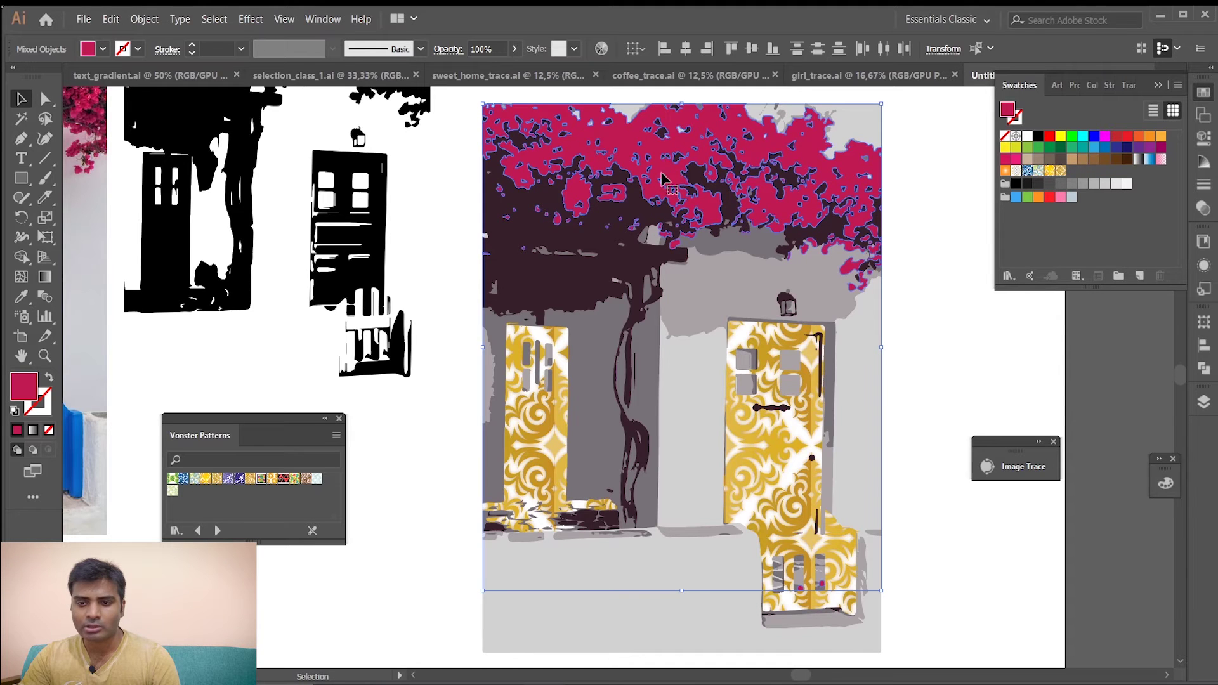
key(v)
click(989, 178)
Select all crimson flower shapes by matching Fill Color and fill them with the multicolored starburst pattern.
click(706, 201)
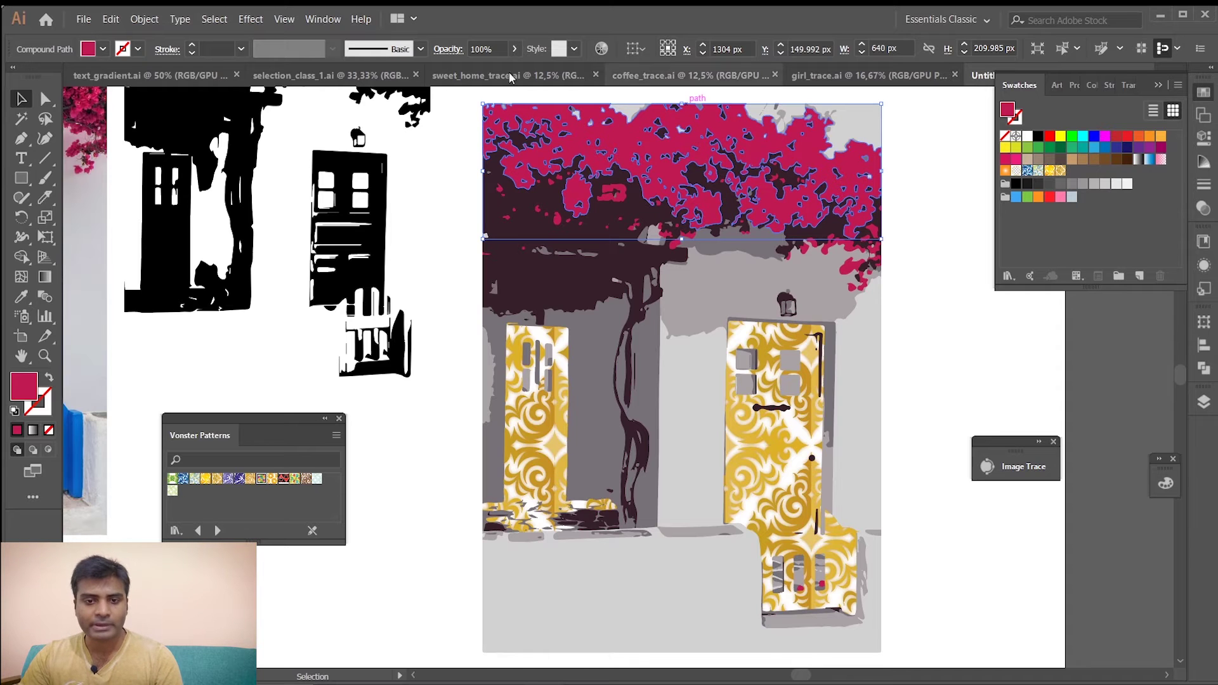
click(214, 19)
mouse_move(307, 163)
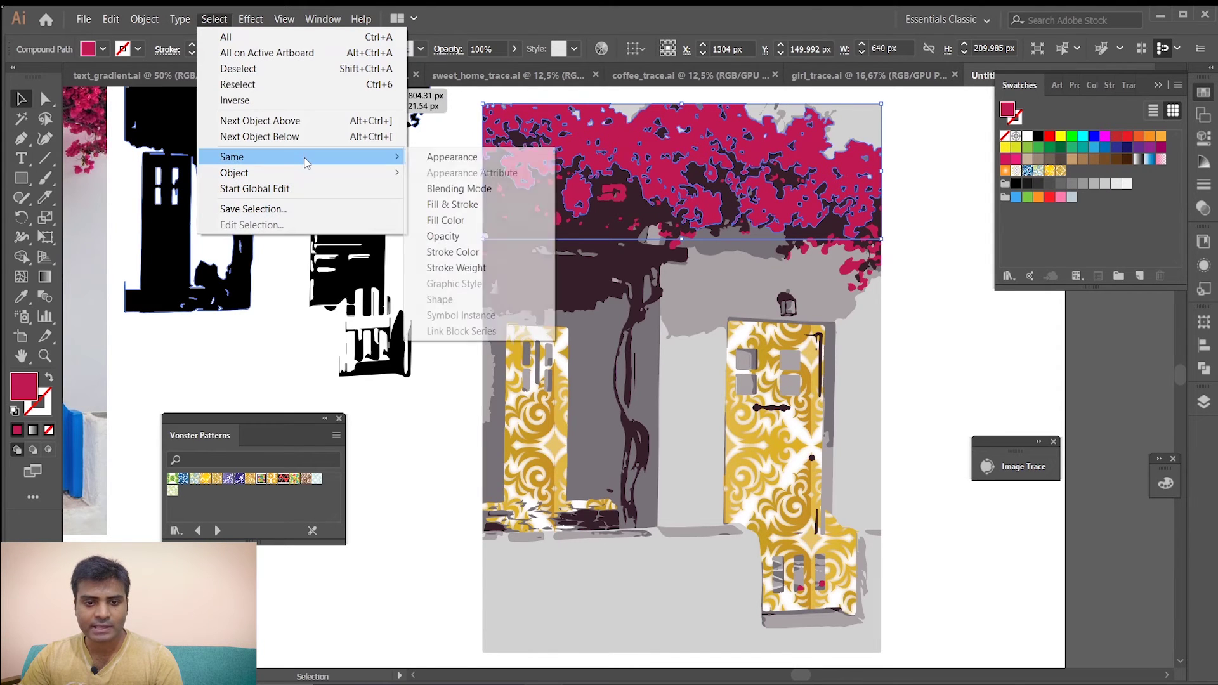
click(454, 222)
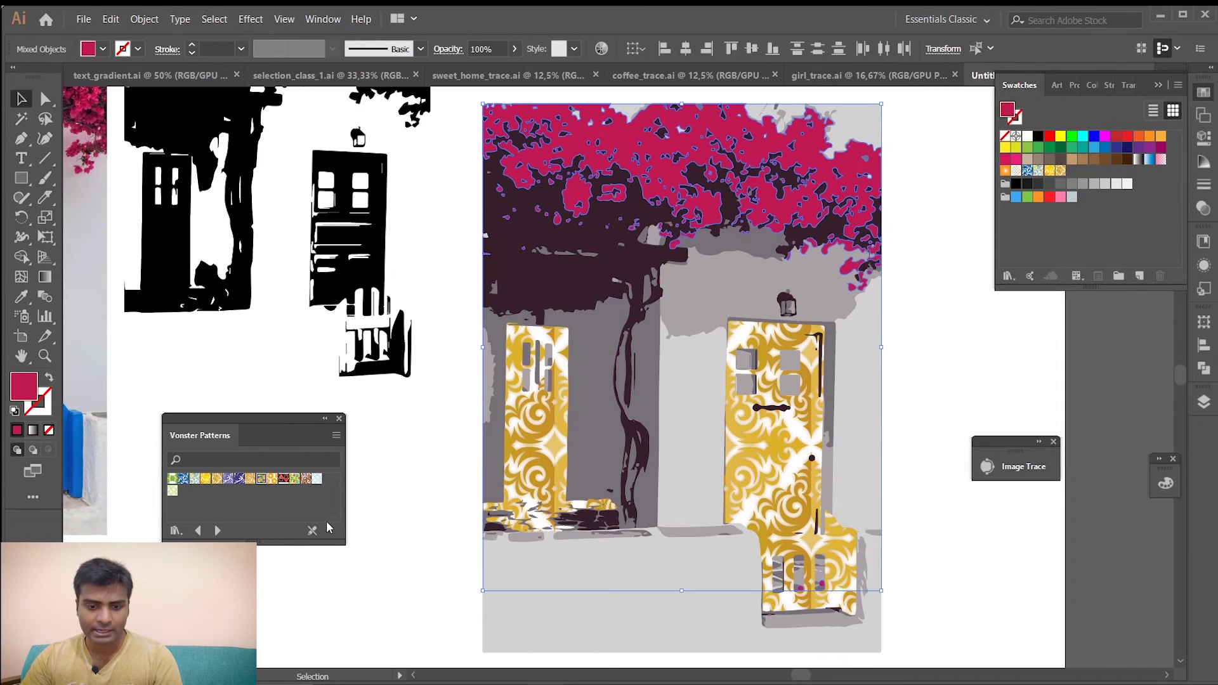
click(295, 479)
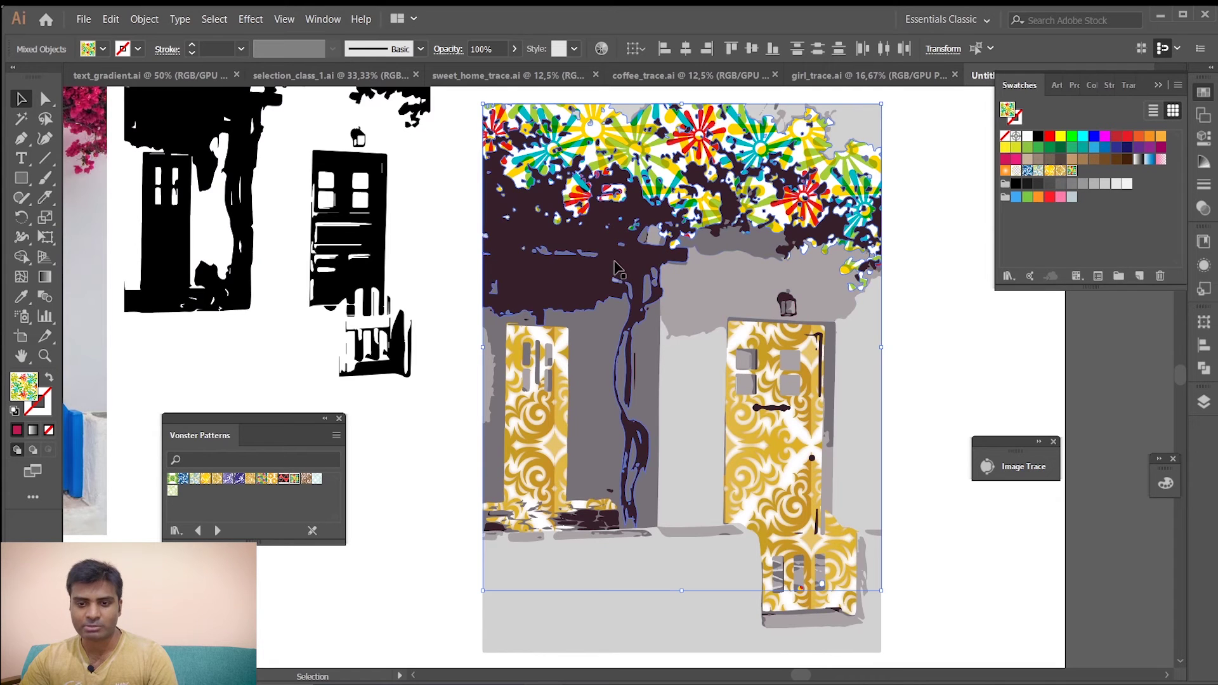
Select all light grey wall shapes by matching Fill Color, fill them with the dark magenta swatch and deselect.
click(690, 443)
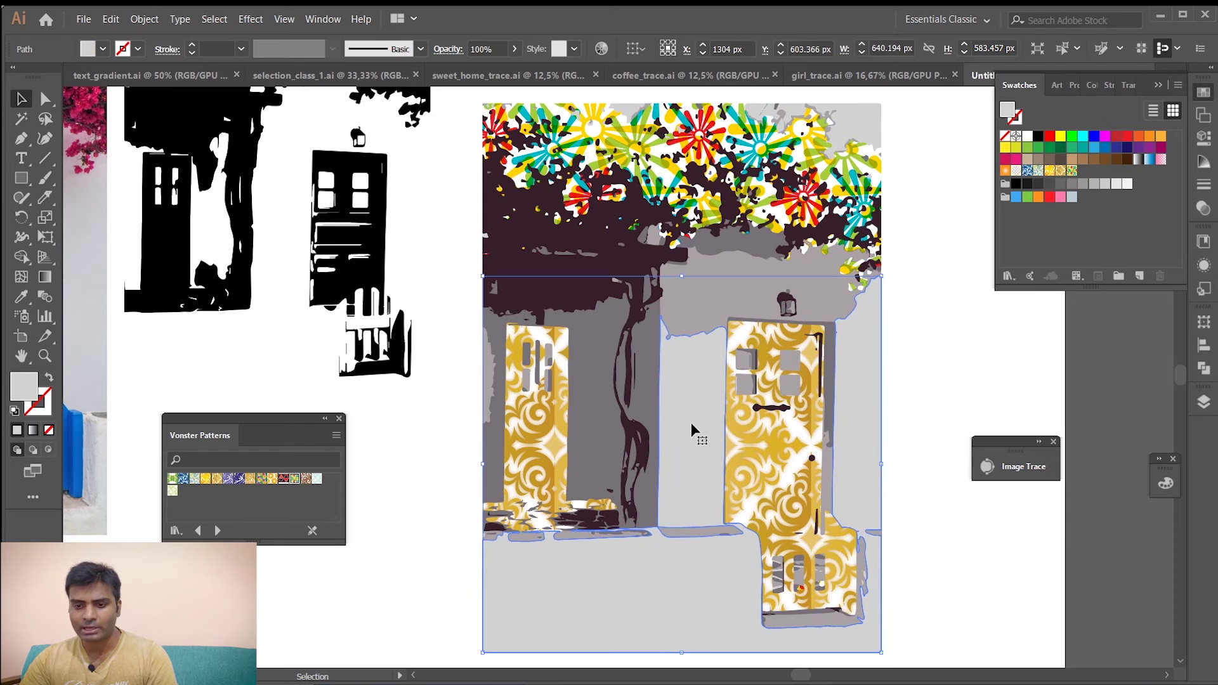
click(215, 19)
mouse_move(279, 159)
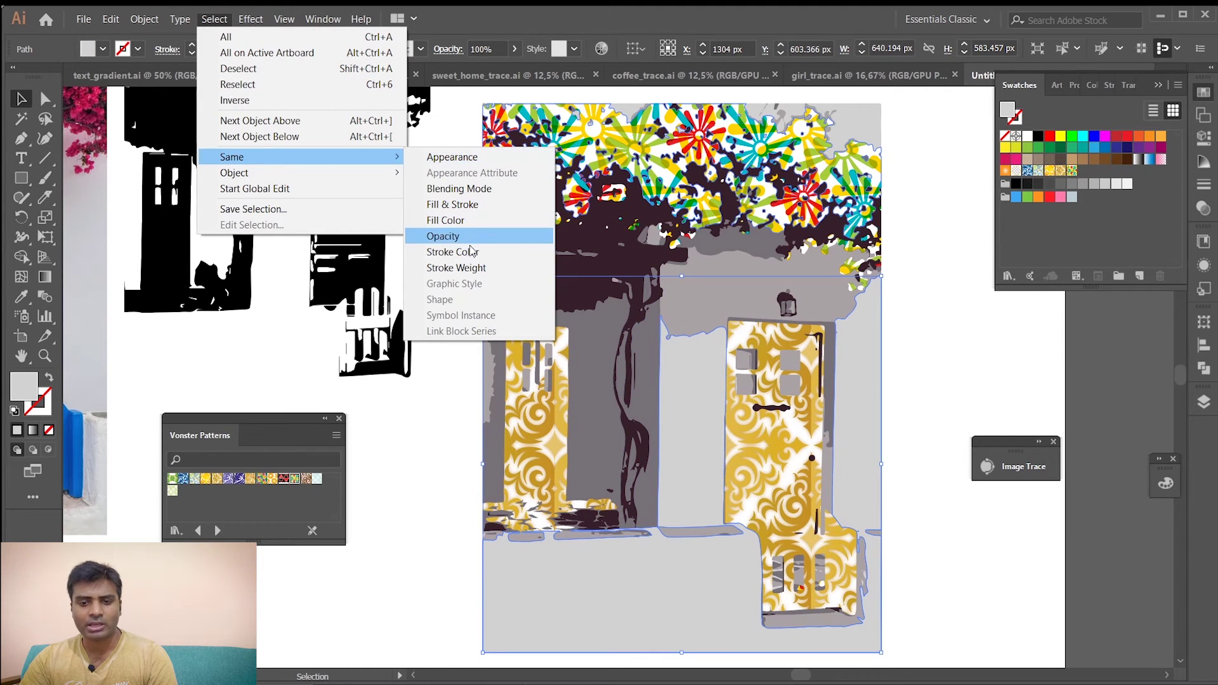
click(479, 221)
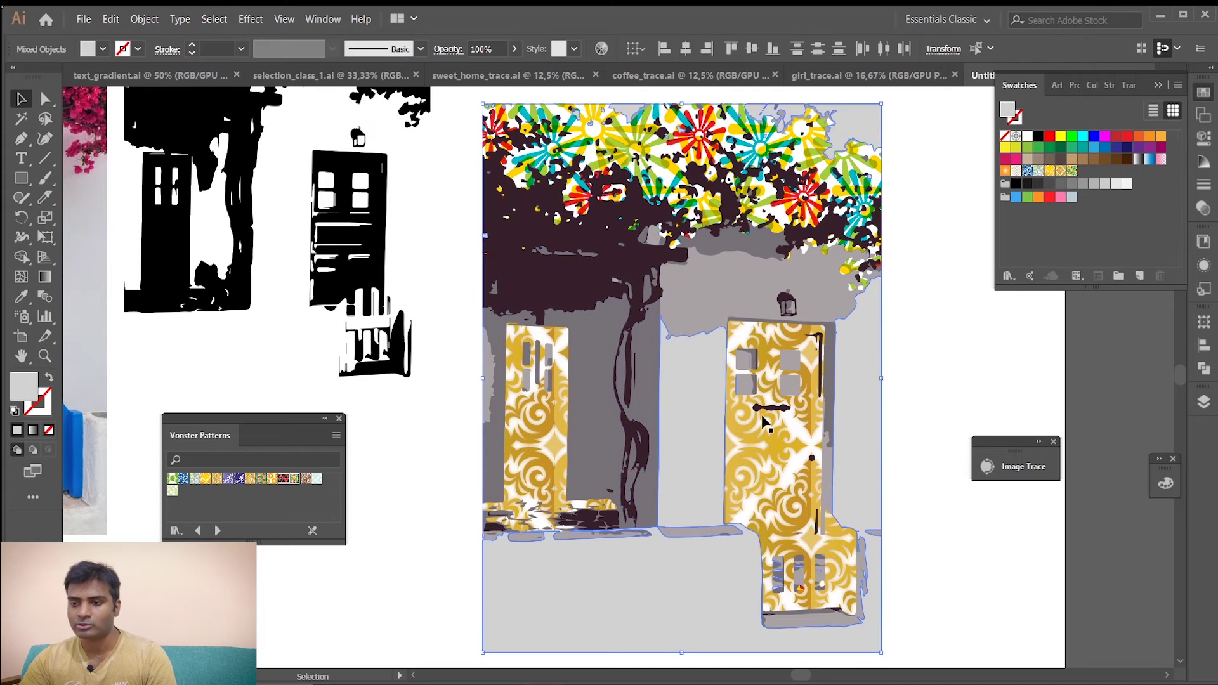
click(1161, 151)
click(994, 396)
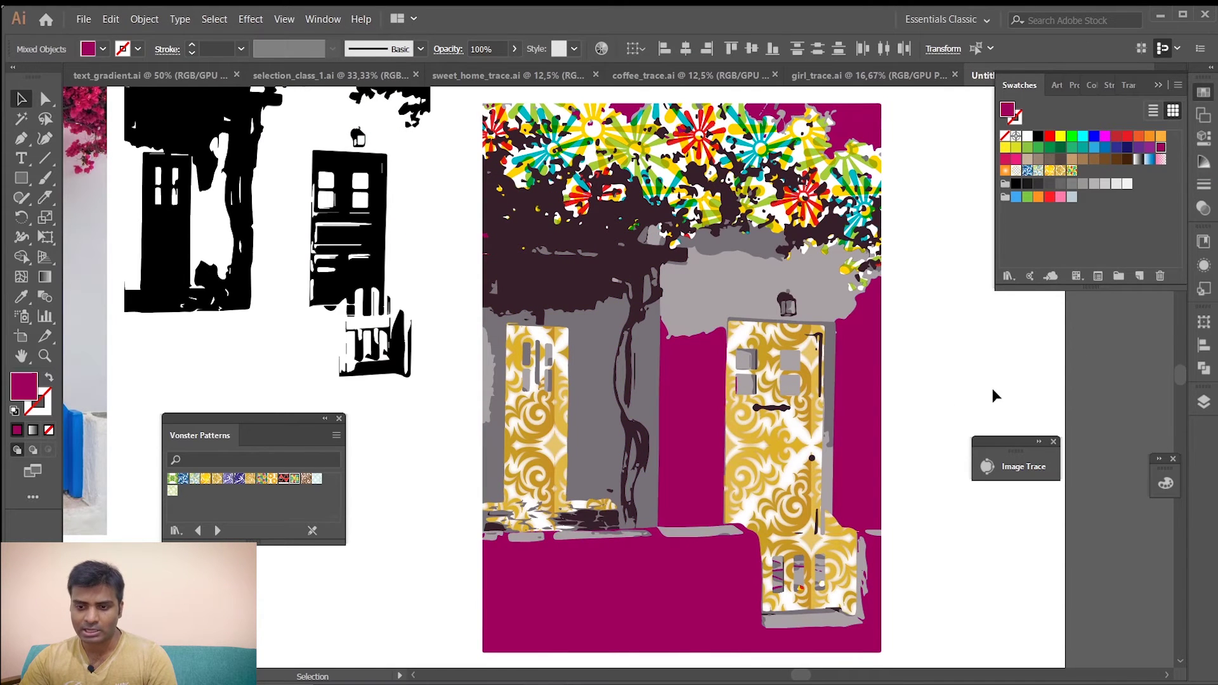
Select all remaining light grey shapes by matching Fill Color and sample the magenta wall color onto them with the Eyedropper.
click(717, 281)
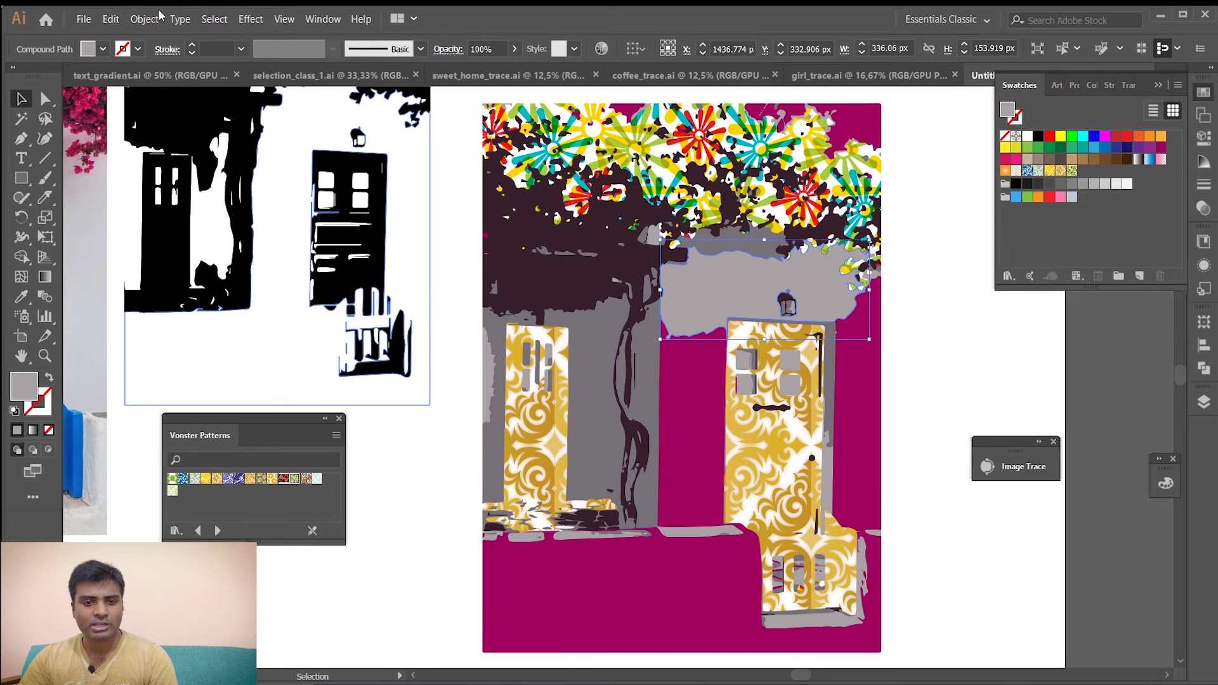
click(214, 19)
mouse_move(342, 156)
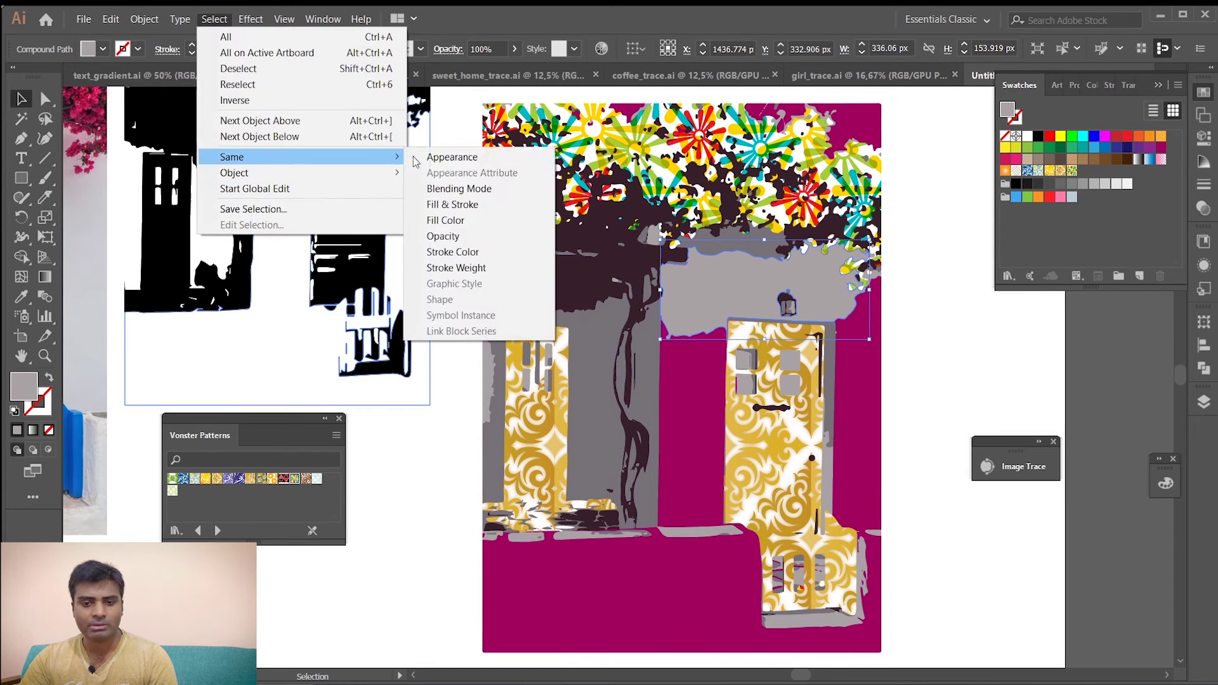
click(445, 220)
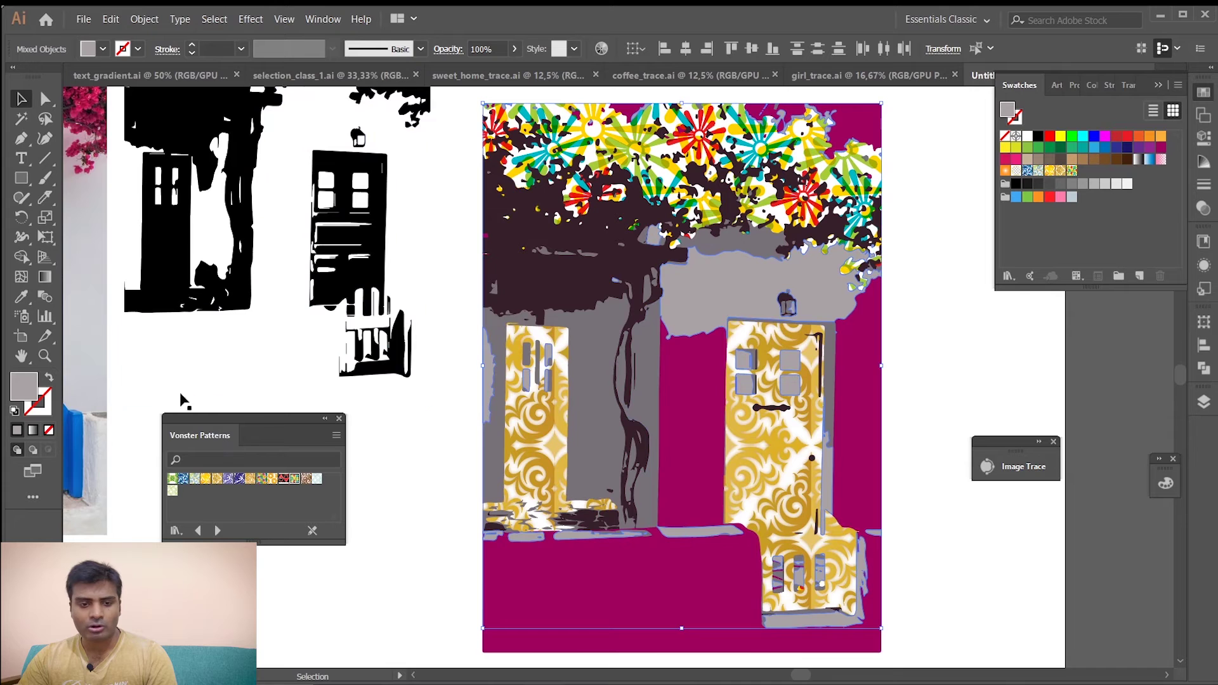
click(22, 297)
click(711, 423)
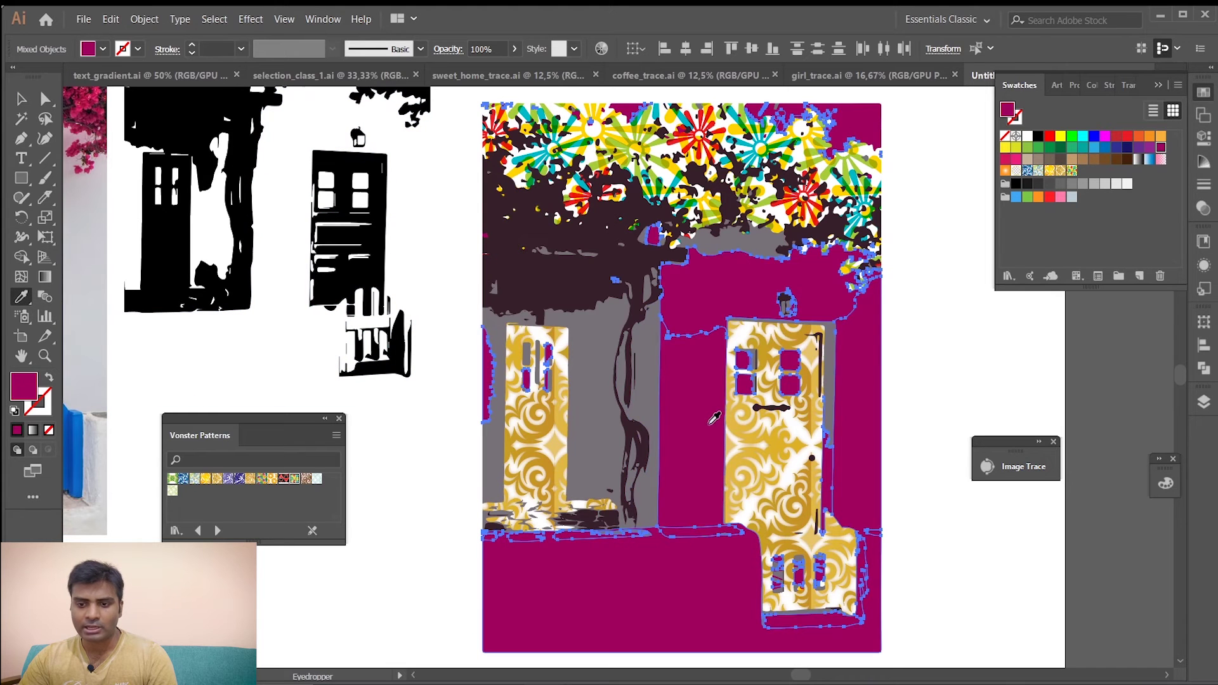
Darken the selected shapes' fill to the deep magenta 77064F, return to the Selection tool and deselect.
double_click(1012, 113)
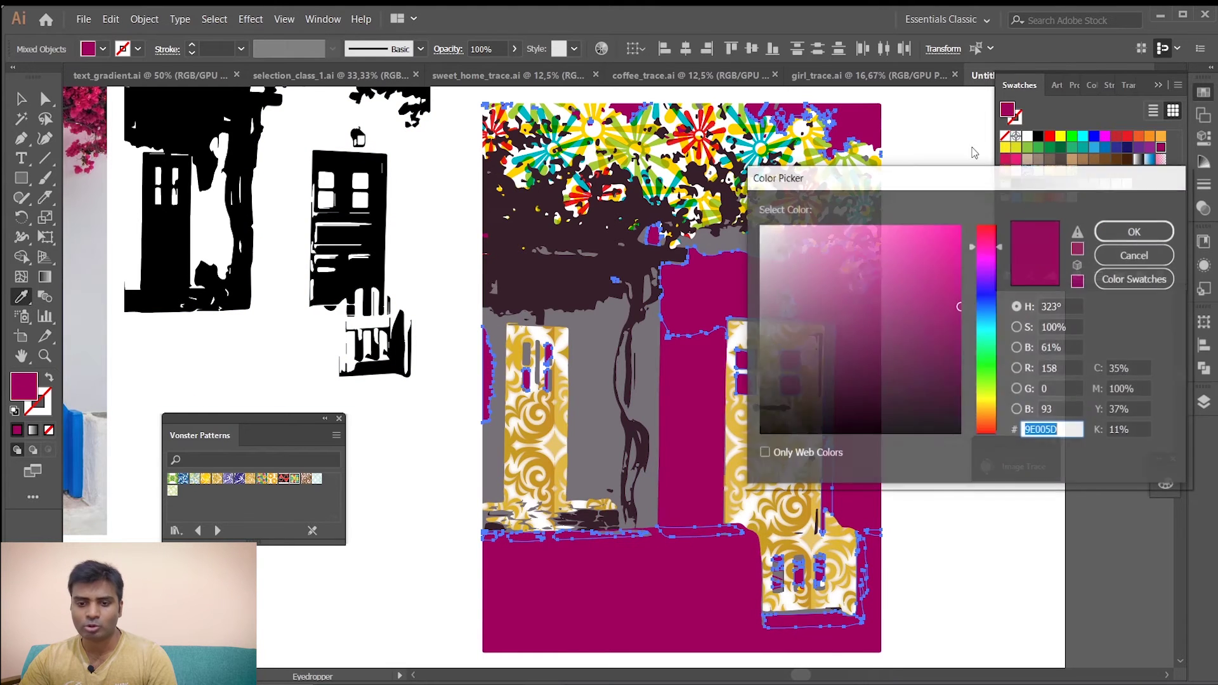
click(955, 330)
click(954, 345)
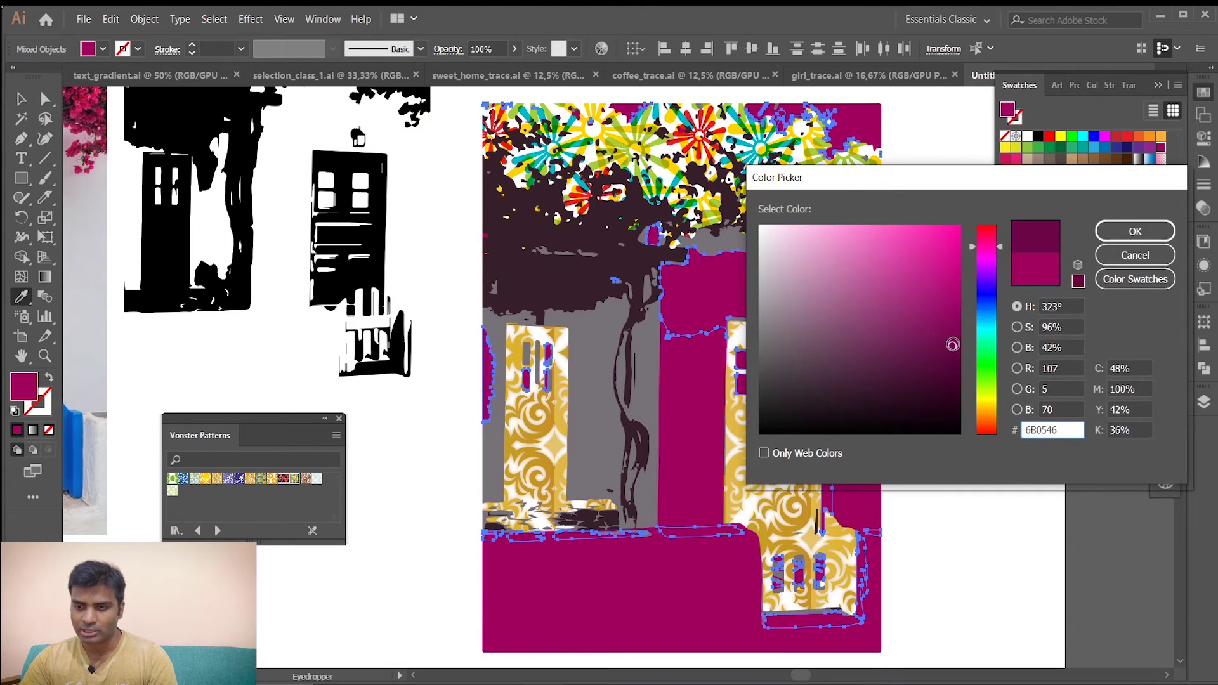
click(951, 337)
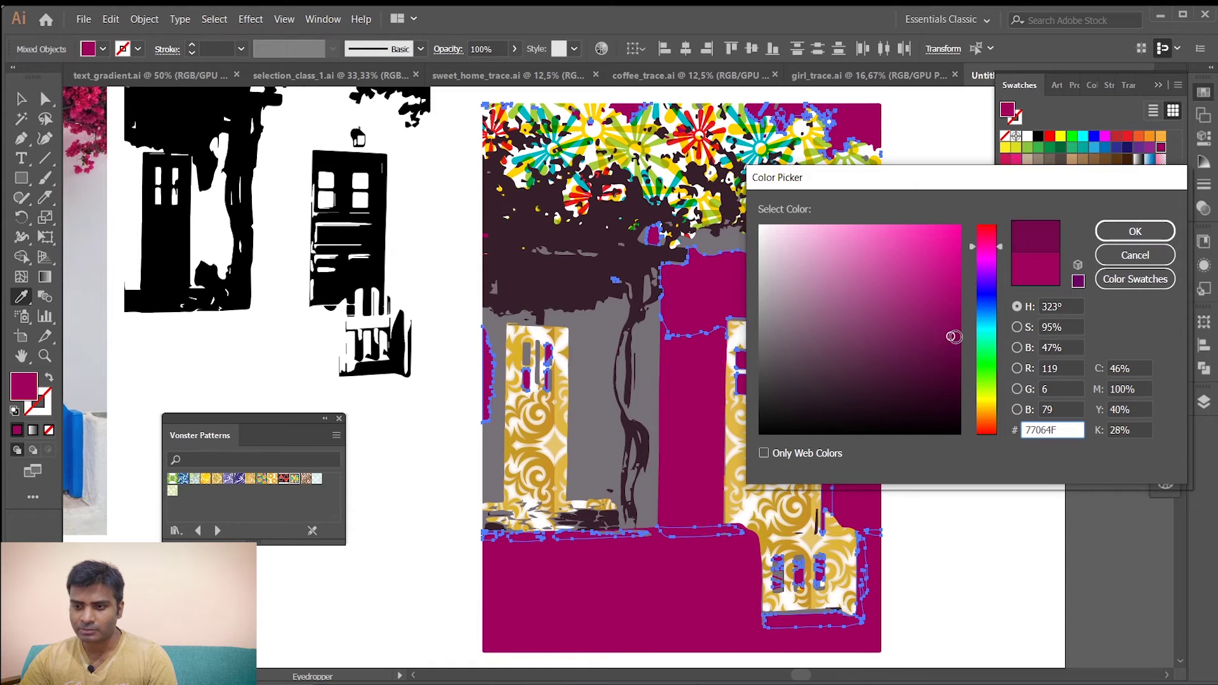
click(1135, 231)
click(21, 100)
click(949, 312)
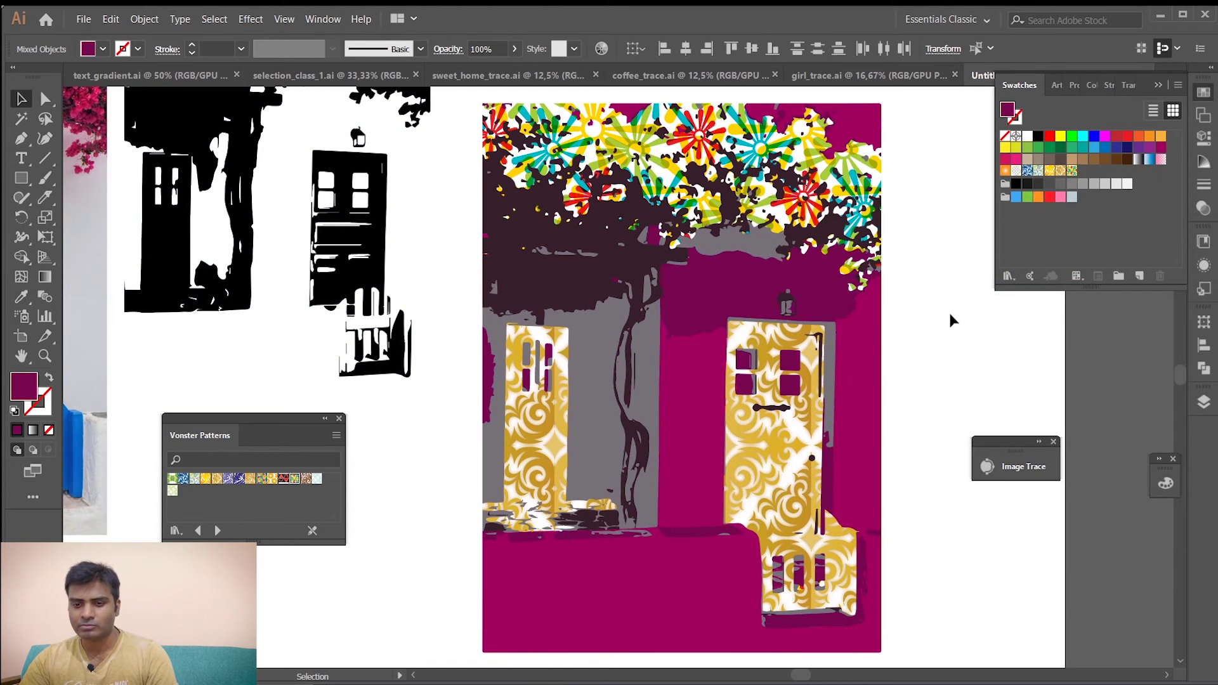
Select all dark grey shapes by matching Fill Color, sample the deep magenta from above the large door onto them, and deselect.
click(605, 413)
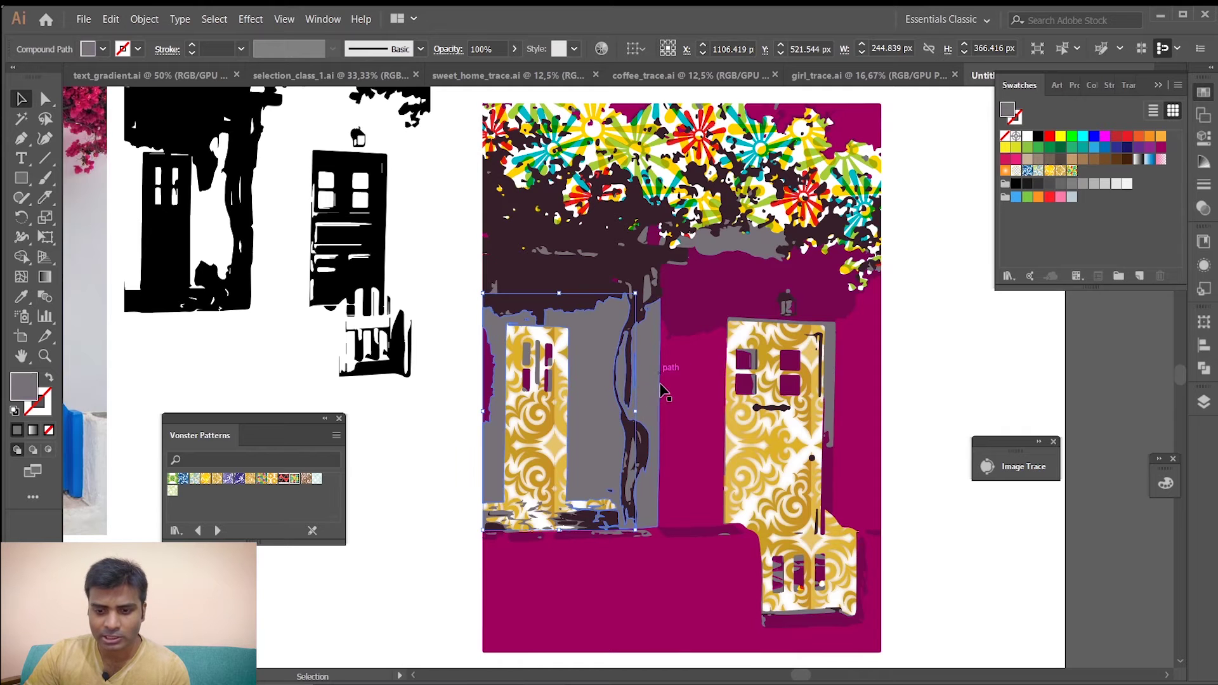
click(215, 20)
mouse_move(355, 157)
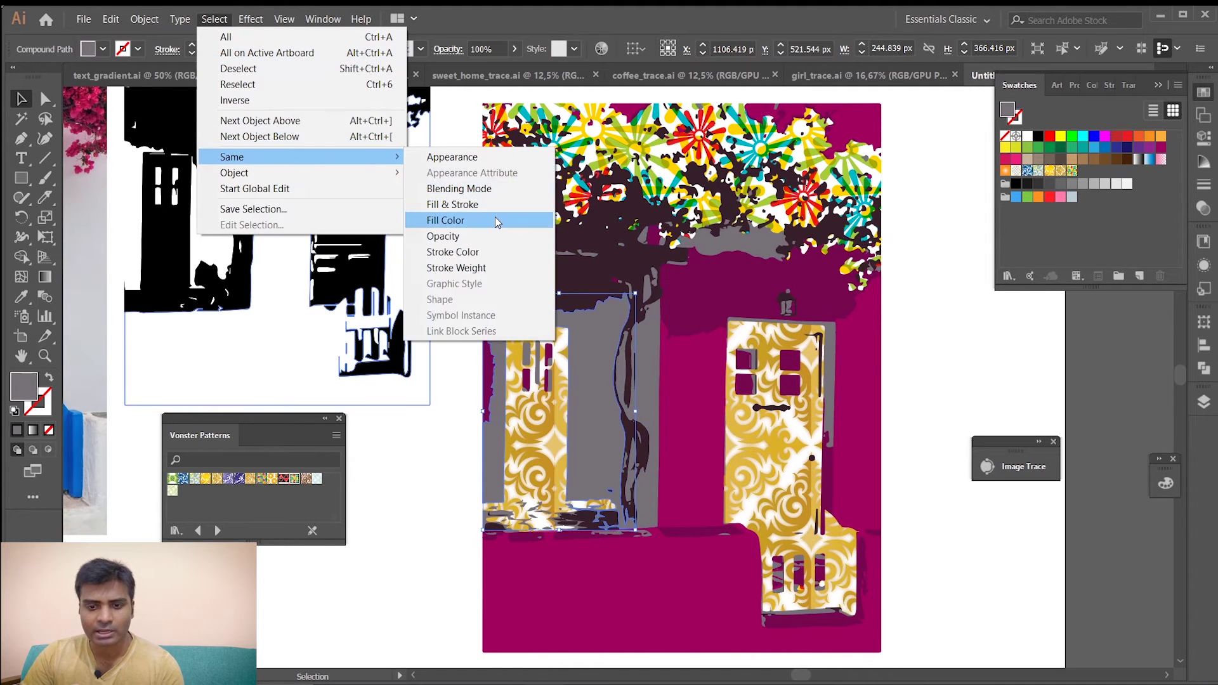
click(496, 222)
click(21, 296)
click(755, 295)
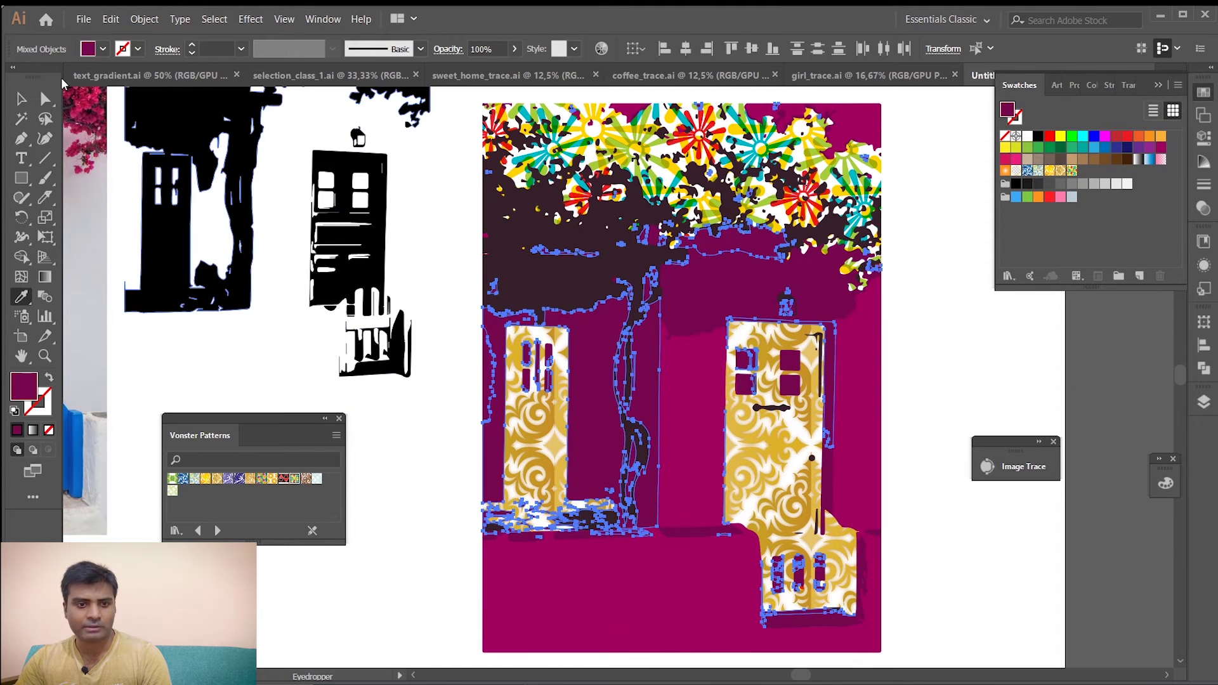
click(22, 99)
click(1001, 356)
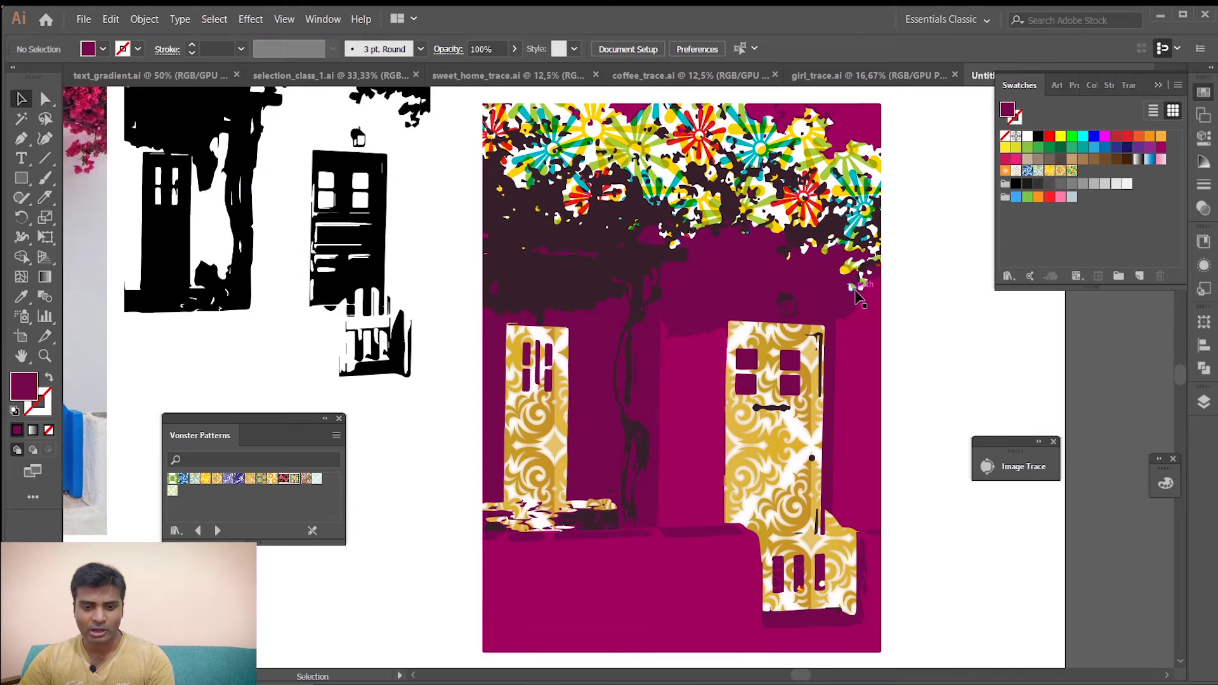
Move the floating Vonster Patterns library off the artwork to just below the Swatches.
scroll(898, 353, down, 1)
scroll(898, 353, up, 1)
scroll(899, 353, down, 1)
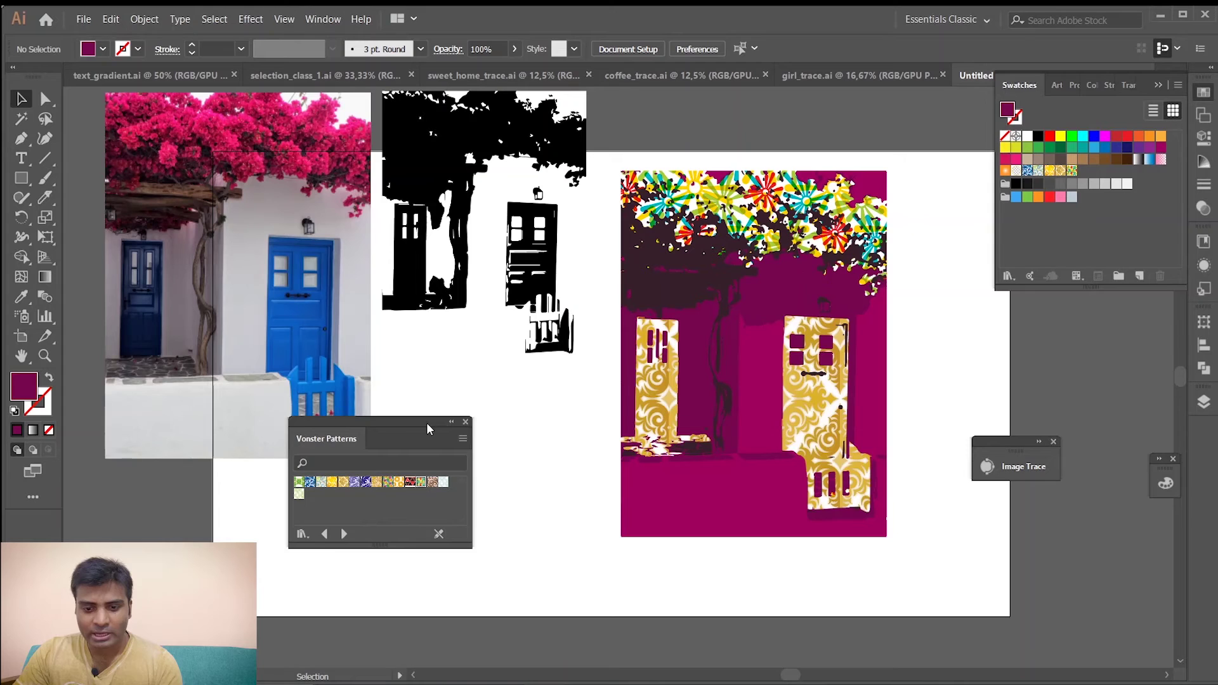
mouse_move(426, 423)
mouse_down()
mouse_move(1043, 409)
mouse_move(1121, 311)
mouse_up()
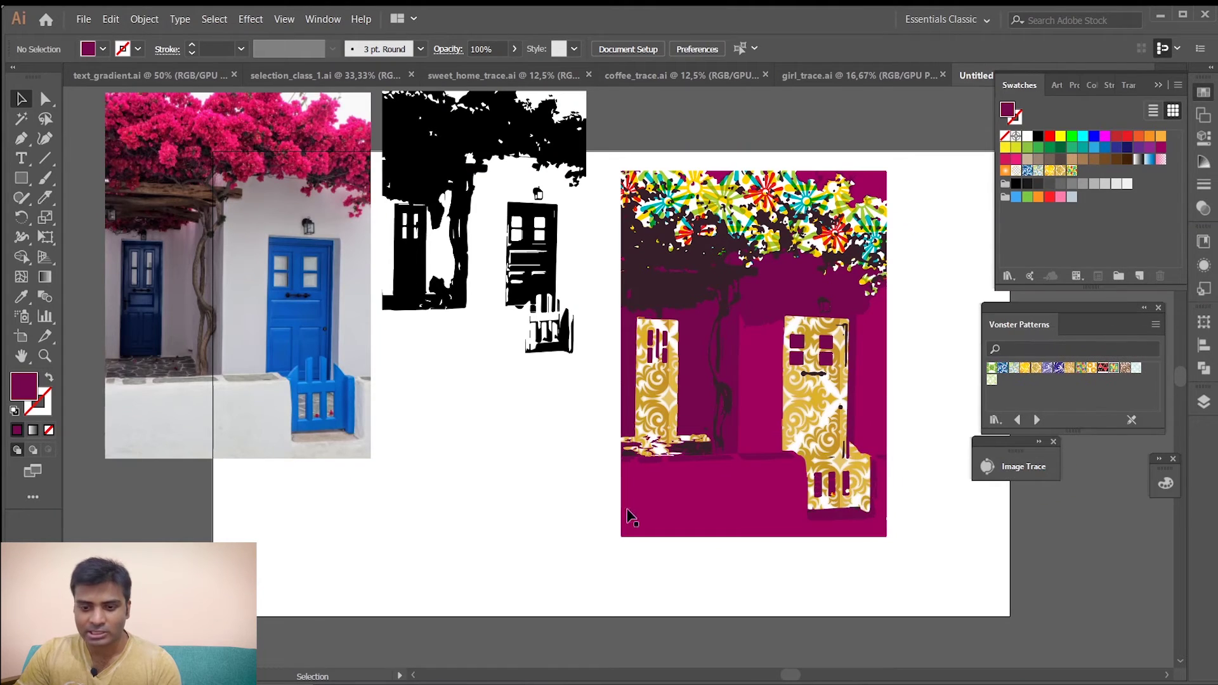
Draw a new artboard about 2093 by 1198 px below the existing one and restore the default fill and stroke.
scroll(616, 451, down, 5)
scroll(616, 452, down, 4)
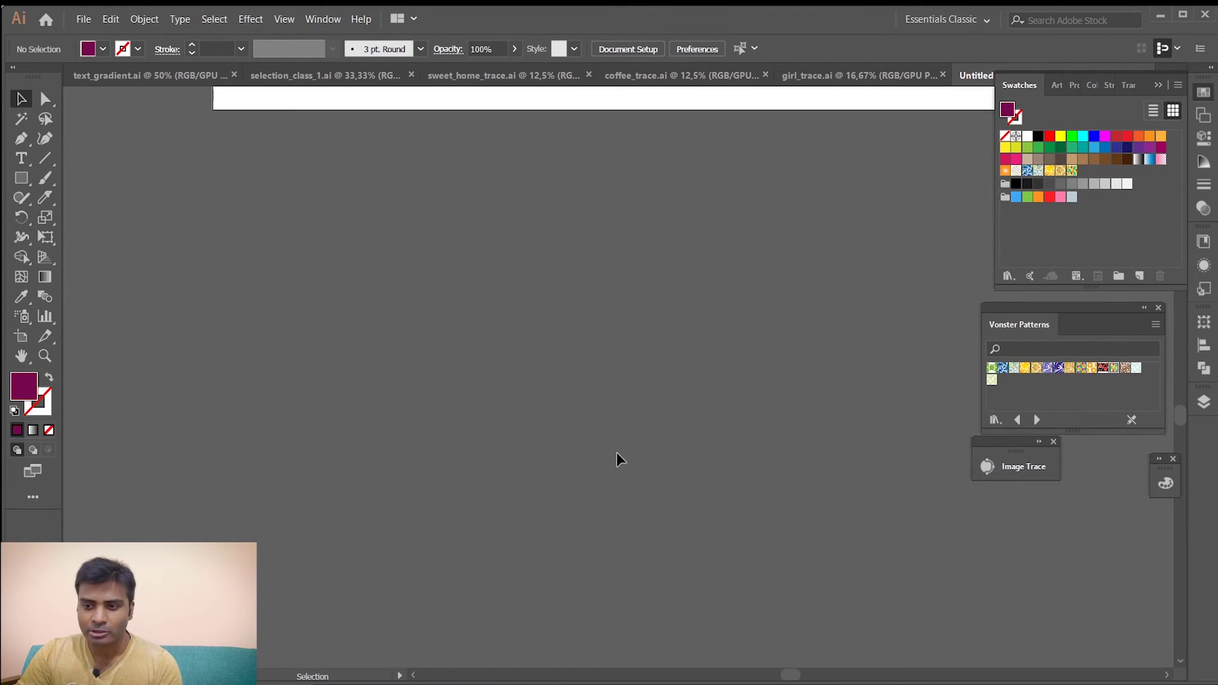
click(22, 337)
drag(119, 140, 987, 654)
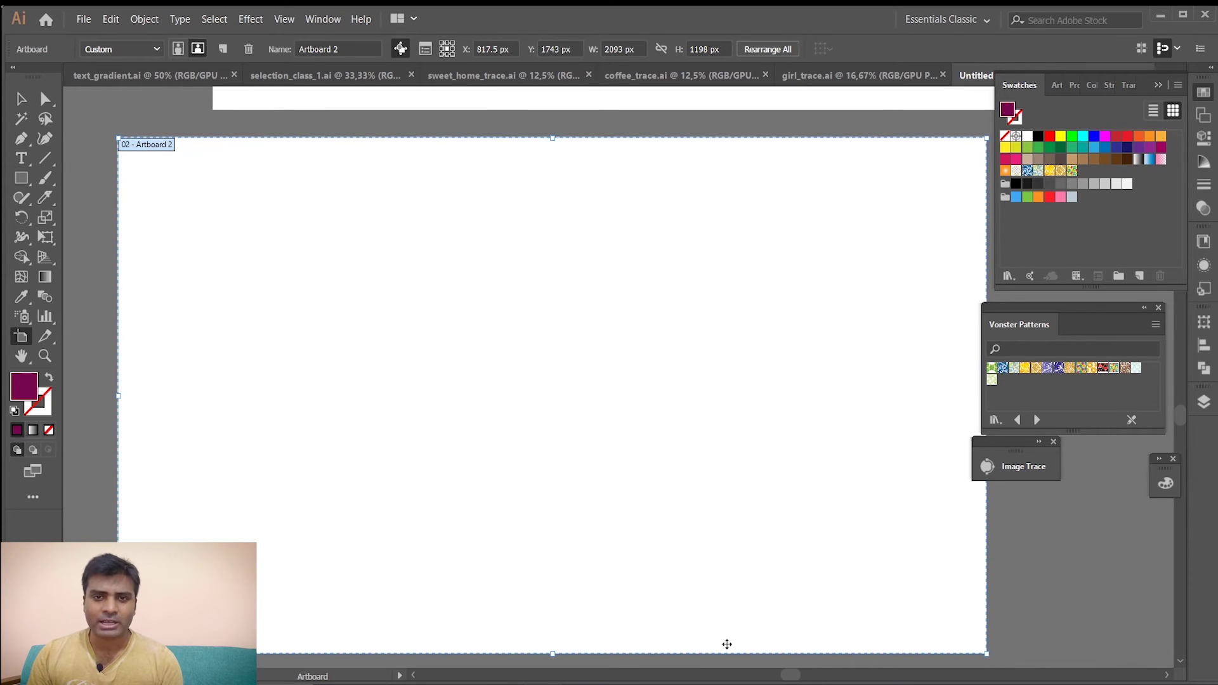
click(21, 100)
click(14, 412)
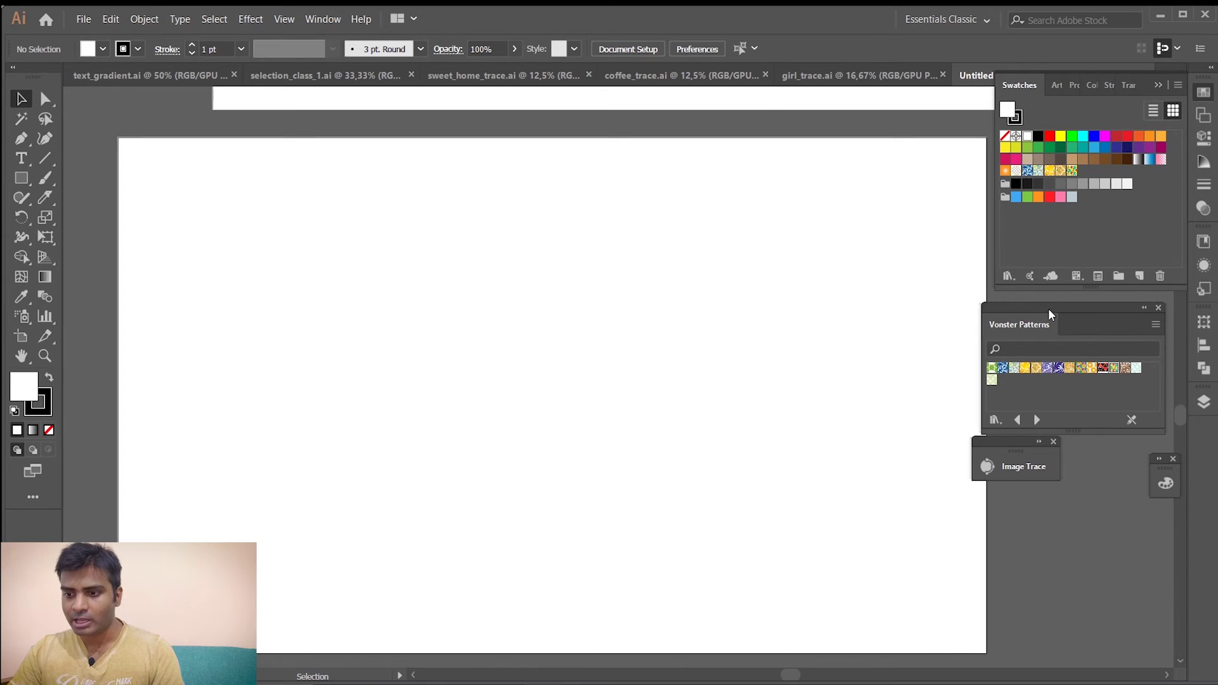
drag(1048, 309, 1064, 307)
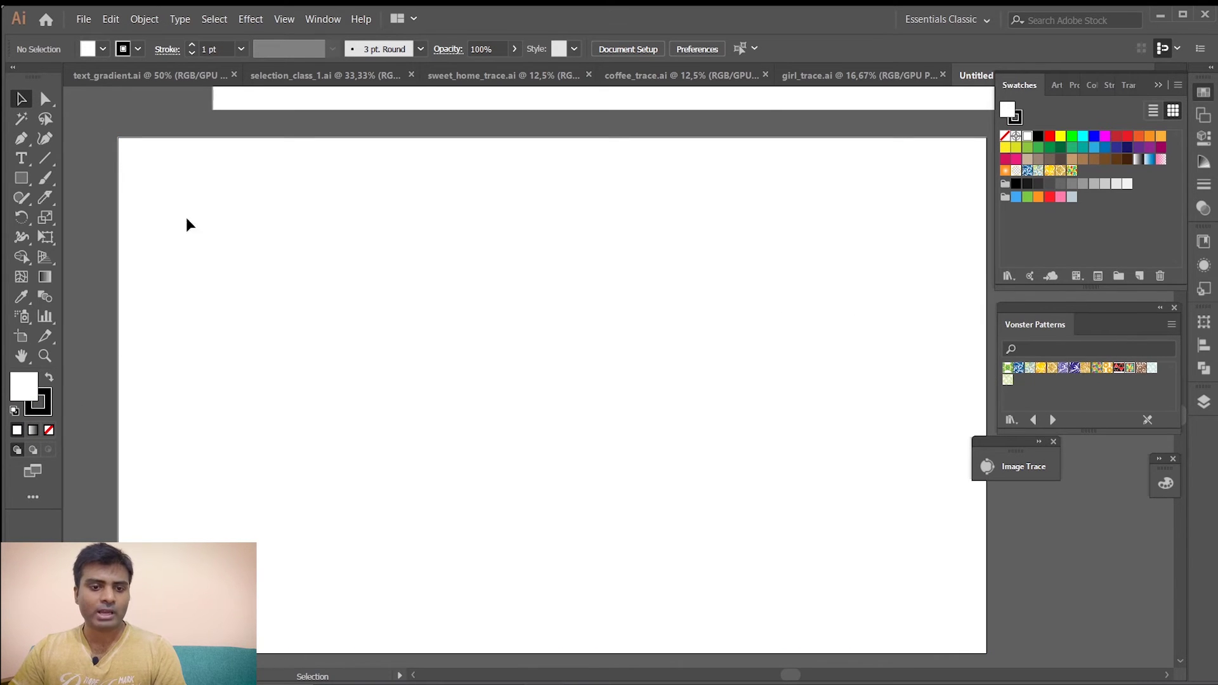
click(82, 20)
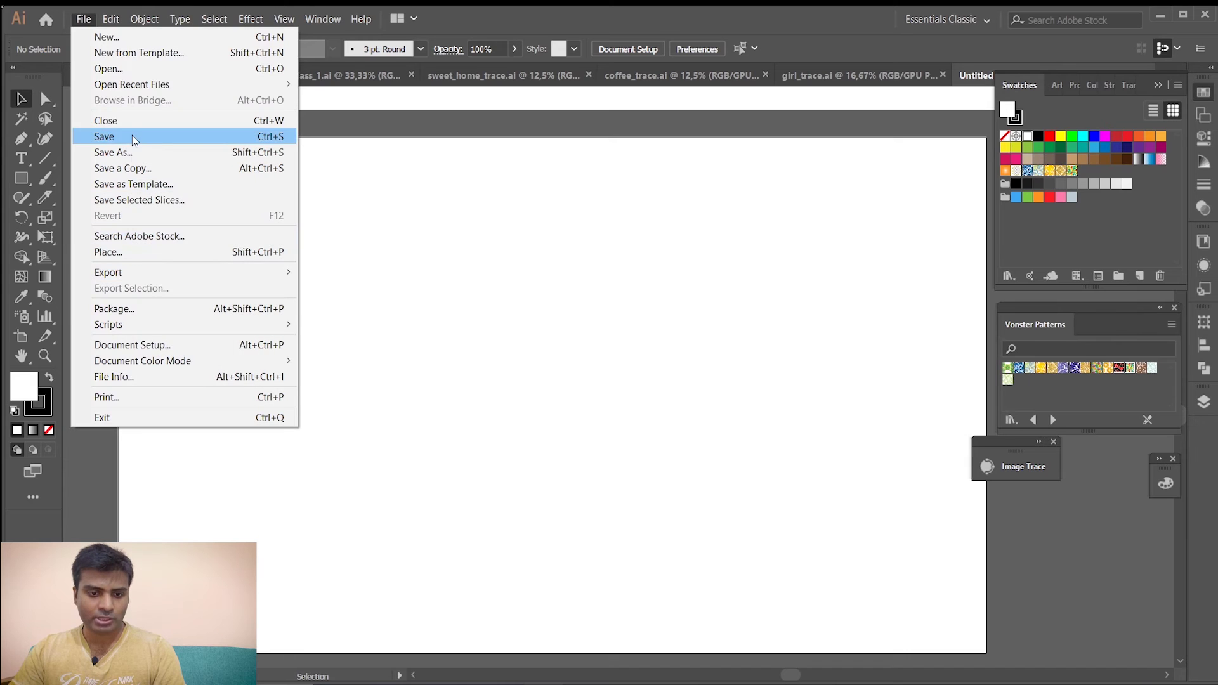
click(127, 253)
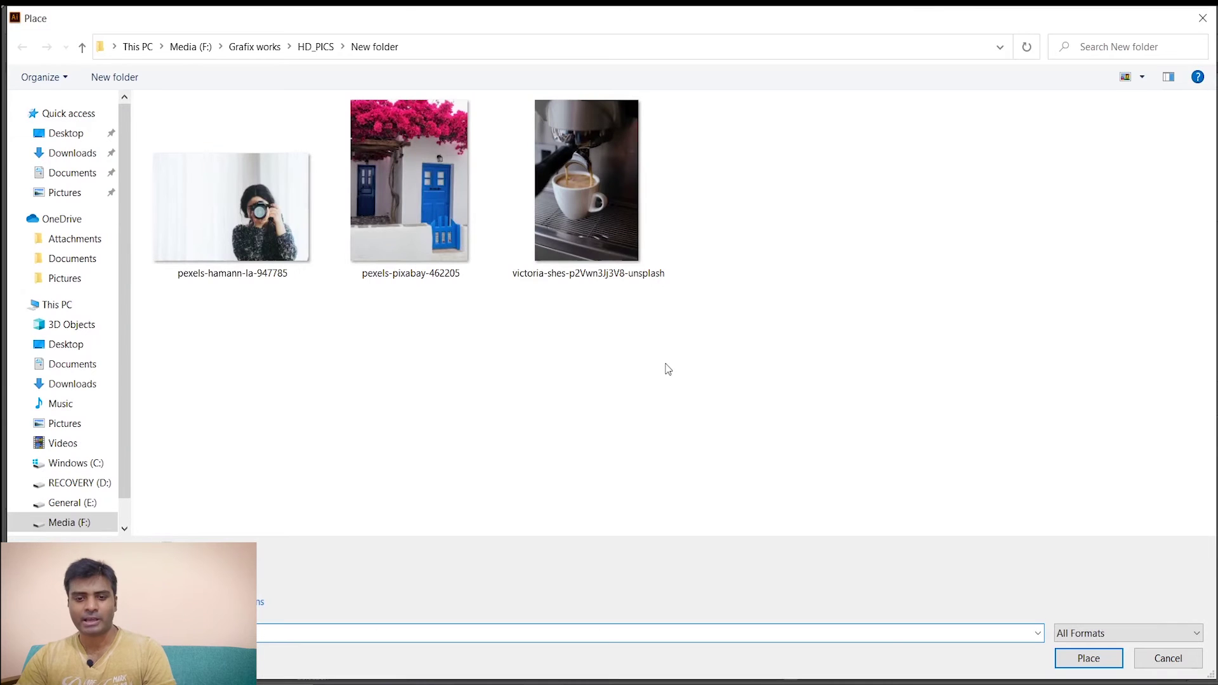
click(593, 232)
click(1066, 658)
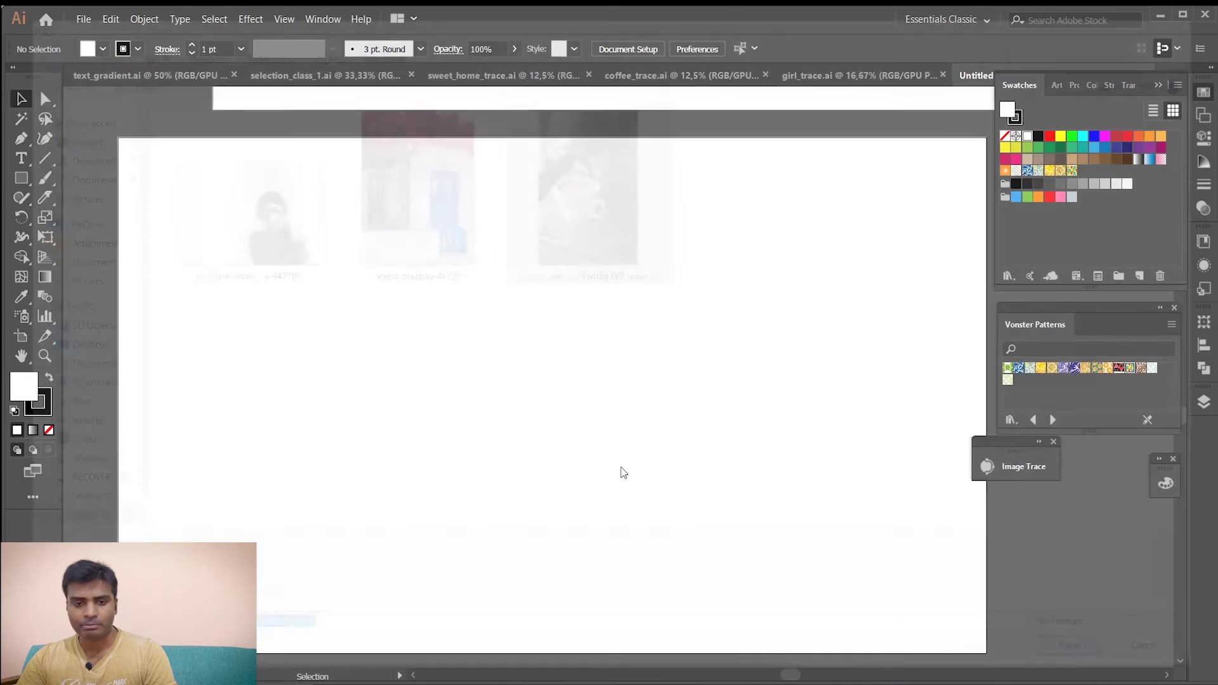
click(447, 310)
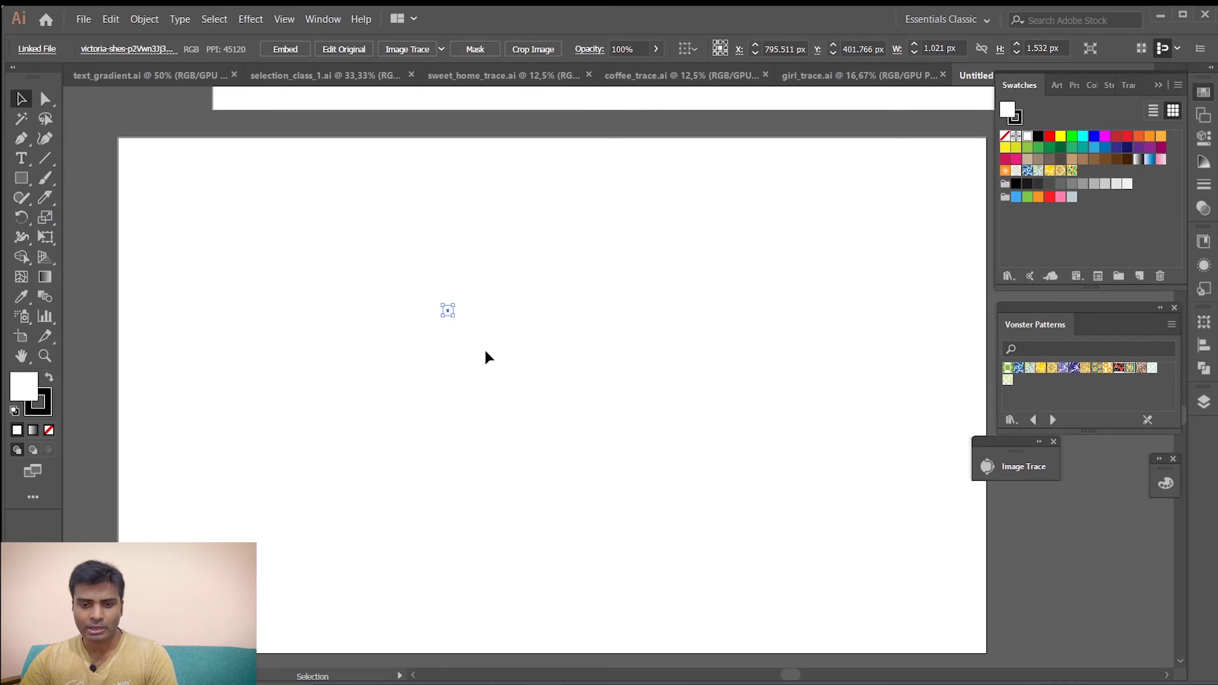
click(463, 319)
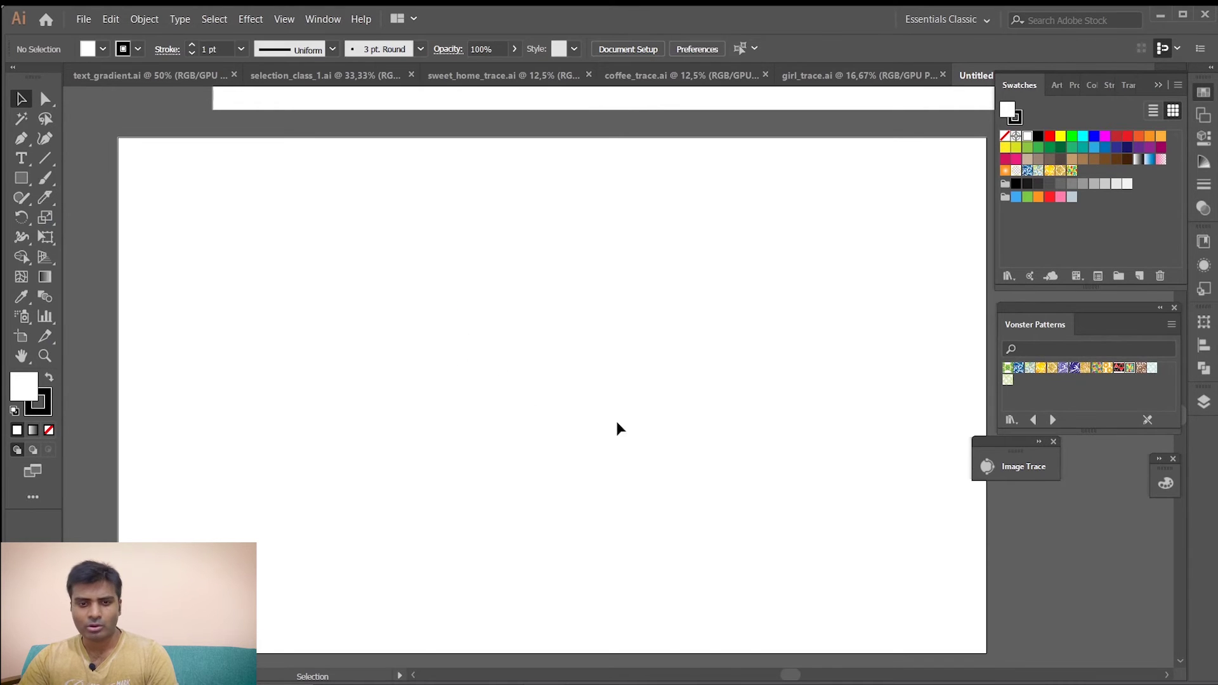
scroll(699, 384, up, 2)
scroll(700, 385, down, 3)
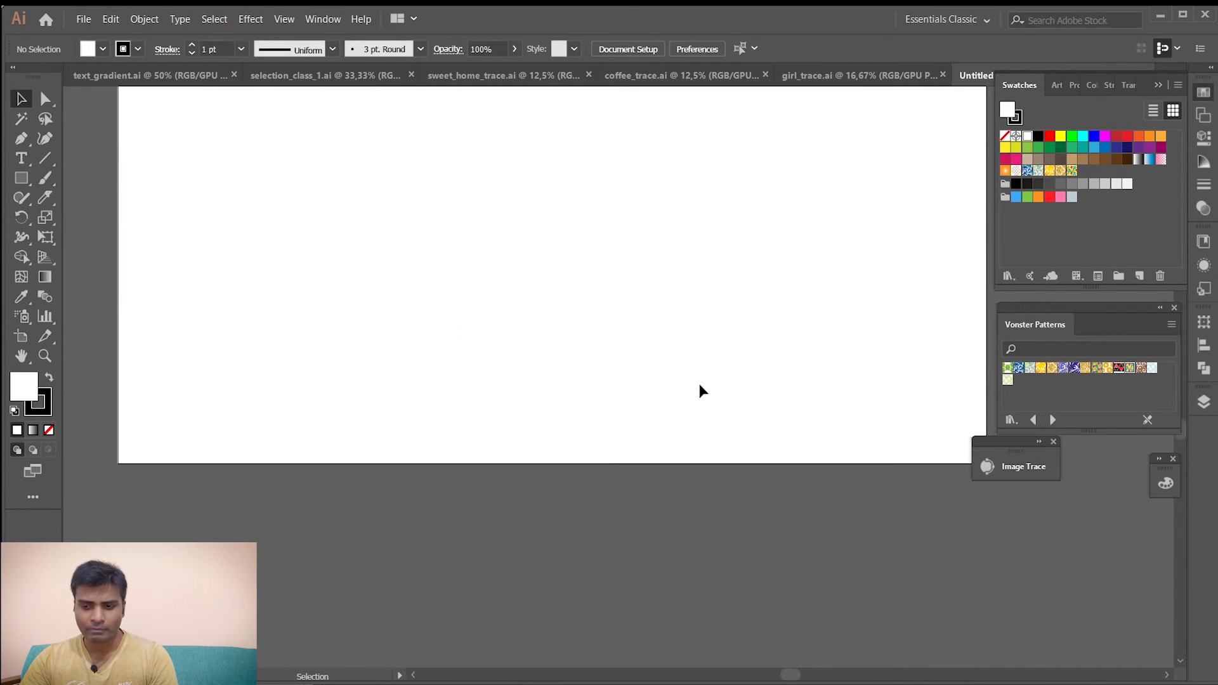
scroll(700, 385, up, 2)
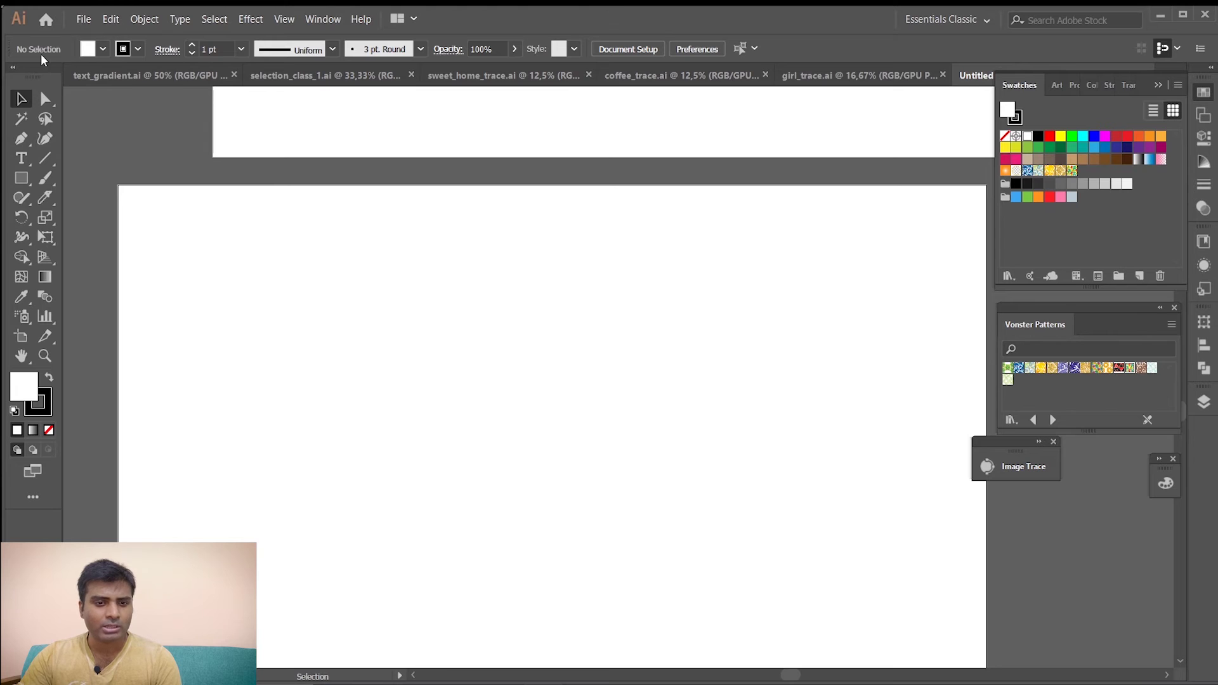
Place the coffee cup photo victoria-shes-p2Vwn3Jj3V8-unsplash on the new artboard at 640 by 960 px, left of its centre.
click(86, 19)
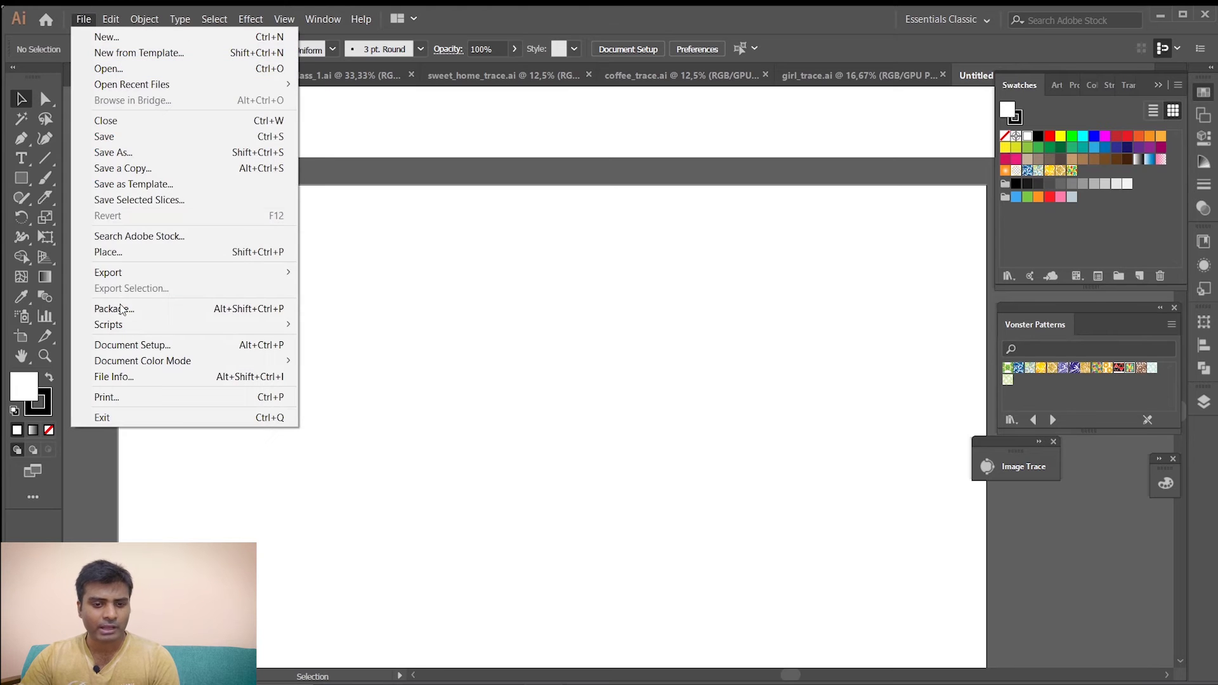
click(101, 252)
click(524, 169)
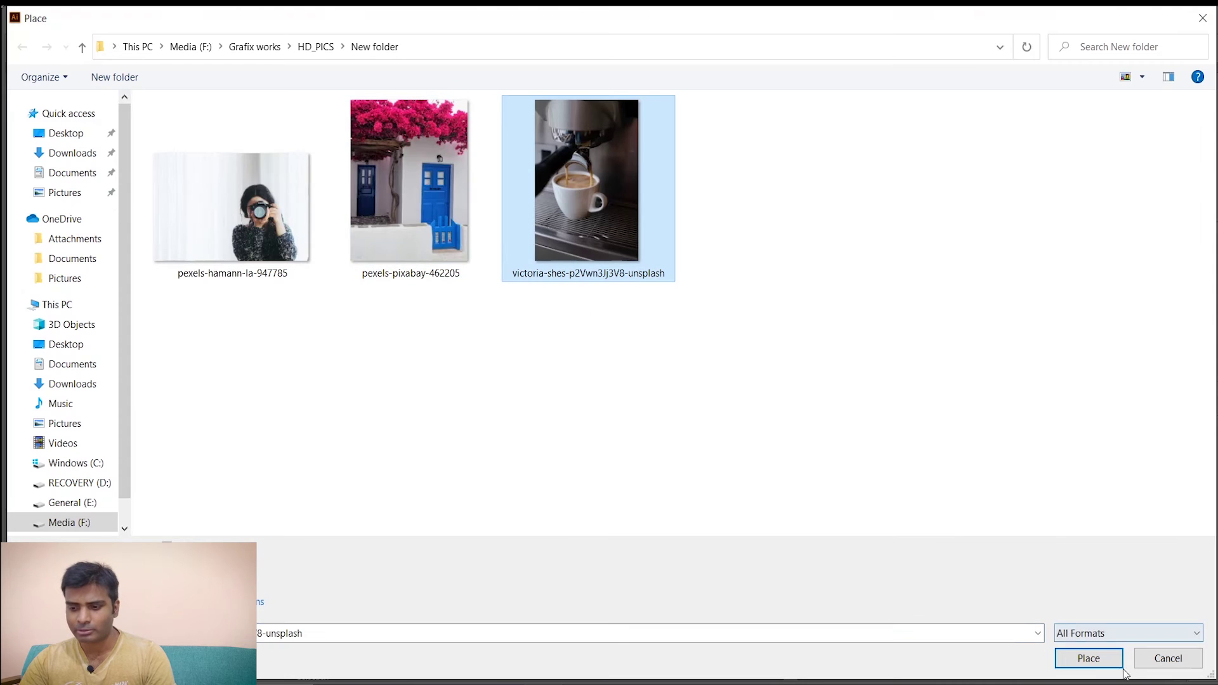
click(1087, 659)
click(433, 367)
drag(550, 503, 423, 322)
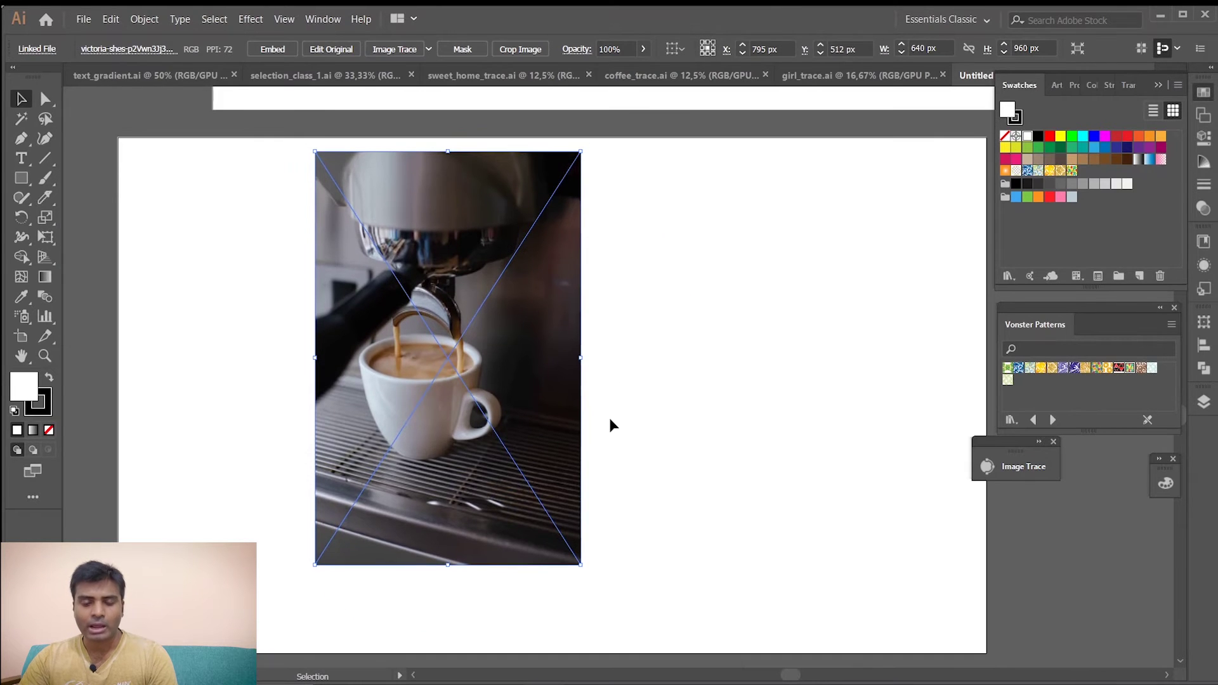
Nudge the coffee photo 15 px down on the artboard.
scroll(610, 419, down, 2)
scroll(602, 400, down, 2)
scroll(598, 387, up, 1)
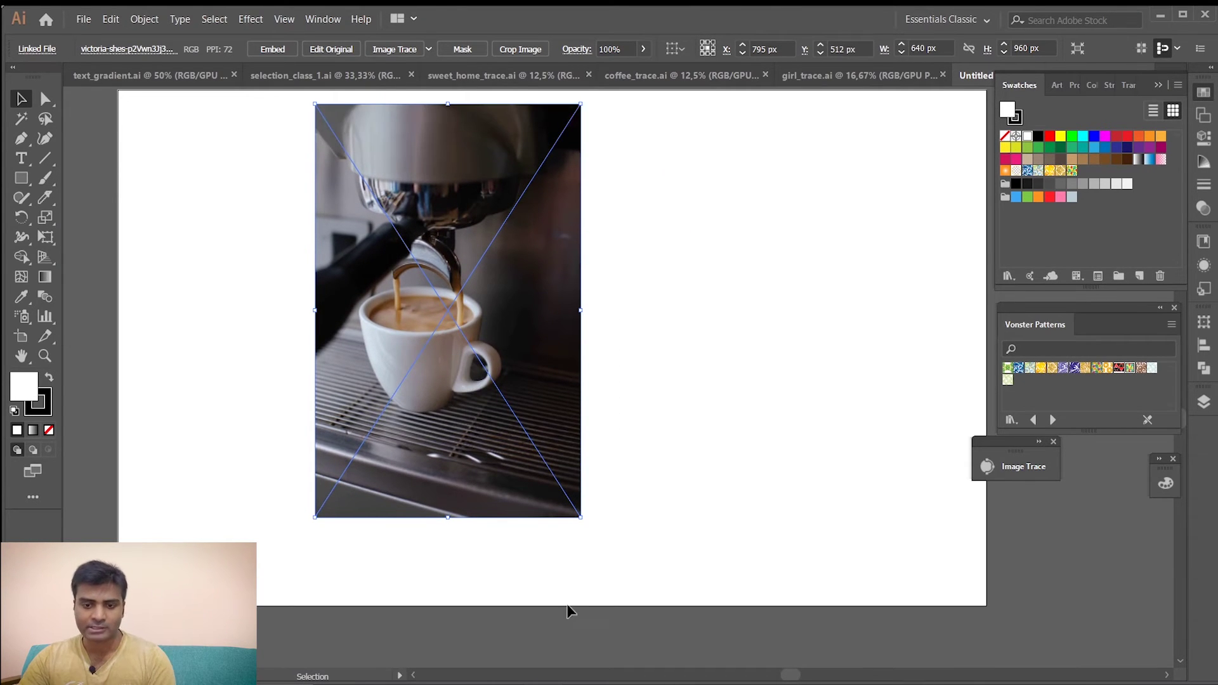
key(Down)
key(Down)
key(Down)
key(Down)
key(Down)
key(Down)
key(Down)
key(Down)
key(Down)
key(Down)
key(Down)
key(Down)
key(Down)
key(Down)
key(Down)
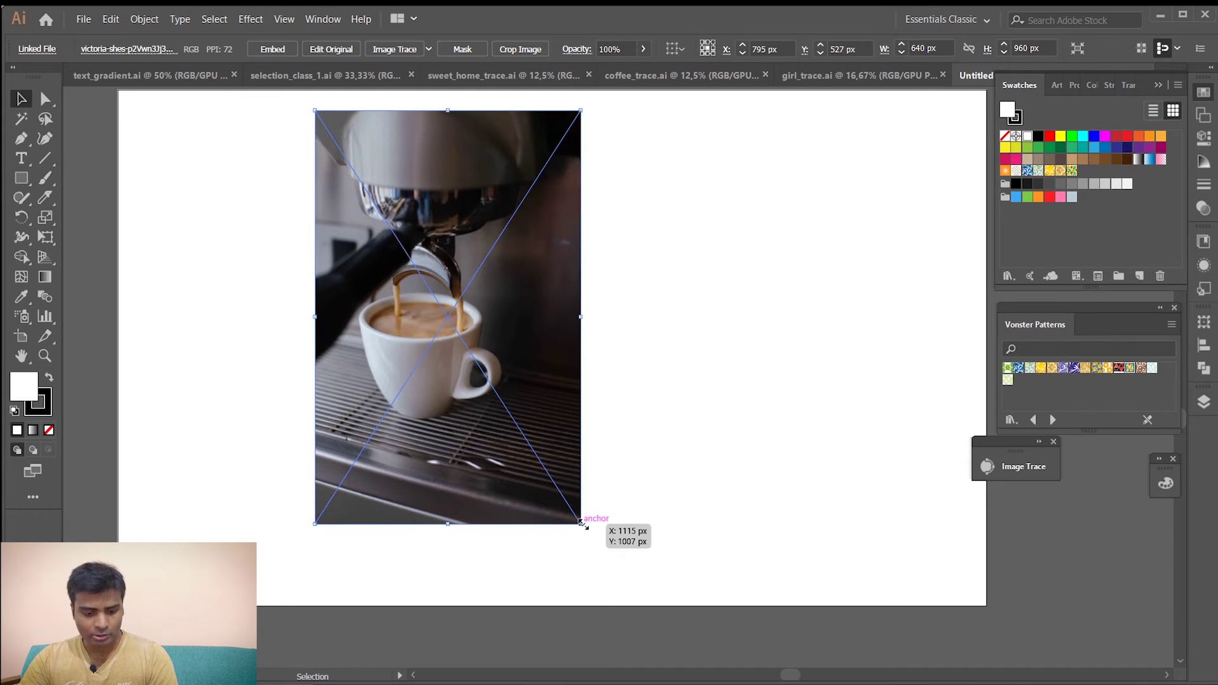
Enlarge the coffee photo proportionally to the artboard's full height, about 799 by 1198 px.
drag(581, 523, 602, 551)
drag(480, 451, 480, 481)
drag(597, 583, 612, 606)
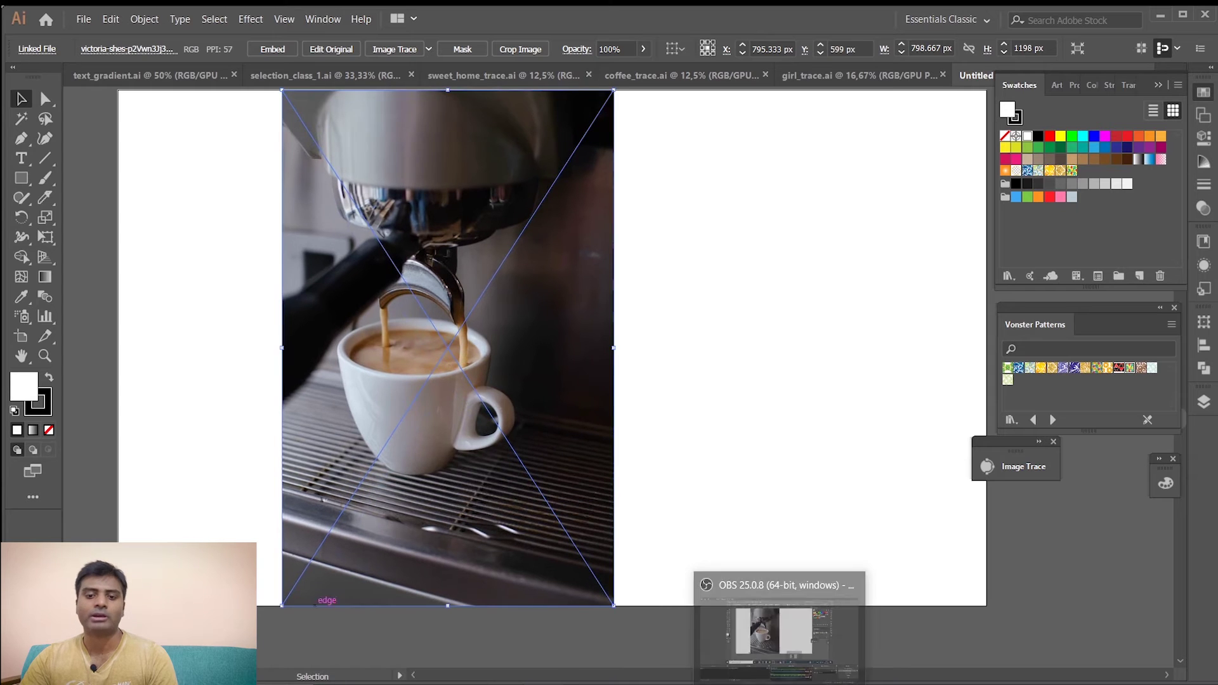
Move the coffee photo to the artboard's left edge, add two copies to its right, and line all three up edge to edge.
drag(412, 356, 181, 343)
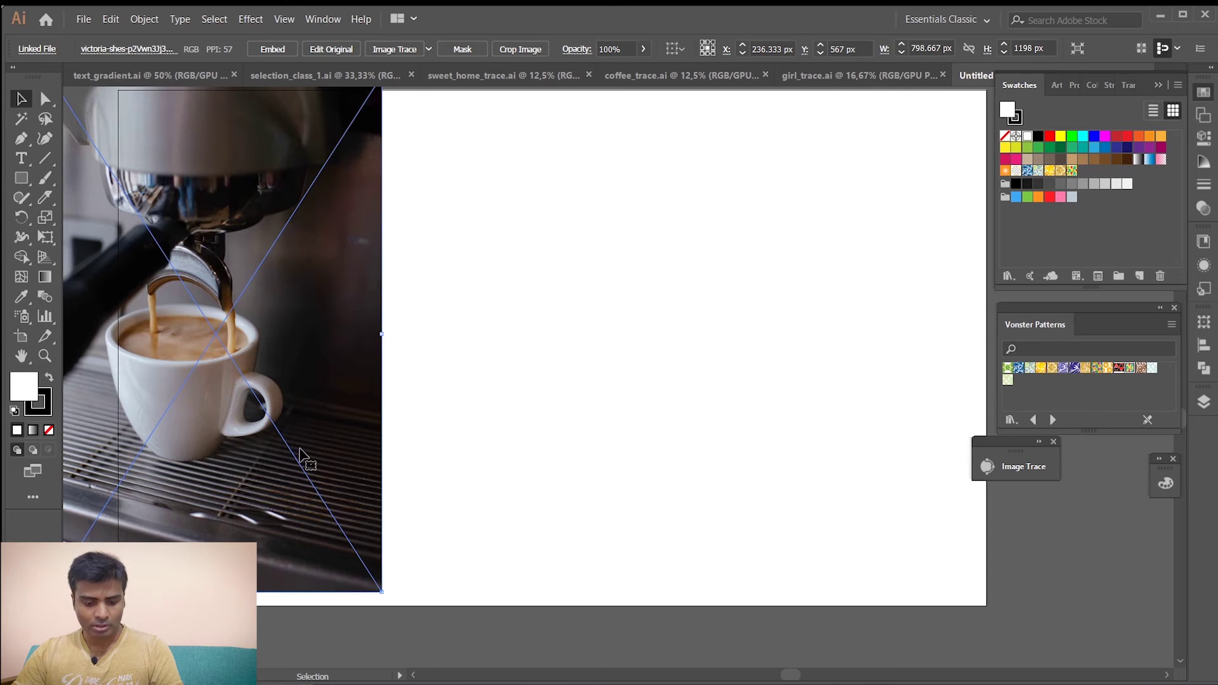
drag(280, 381, 941, 407)
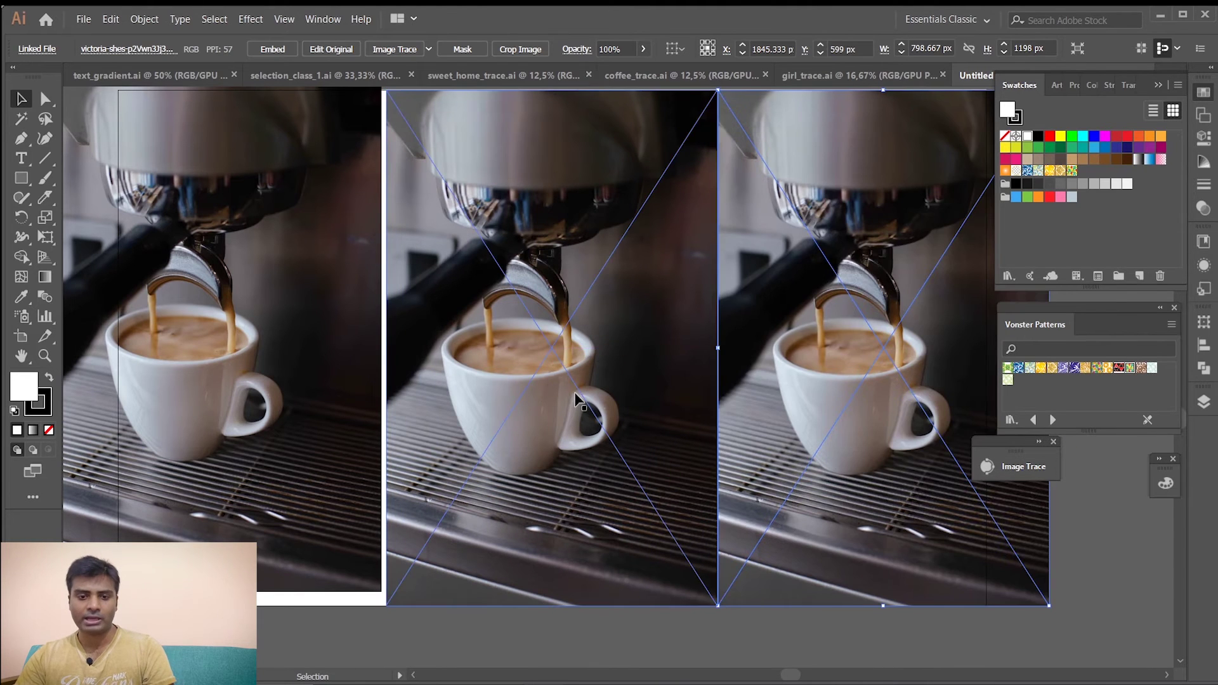
mouse_move(222, 422)
mouse_down()
mouse_move(231, 448)
mouse_move(226, 436)
mouse_up()
Select all three coffee photos, embed them in the document and deselect.
click(875, 383)
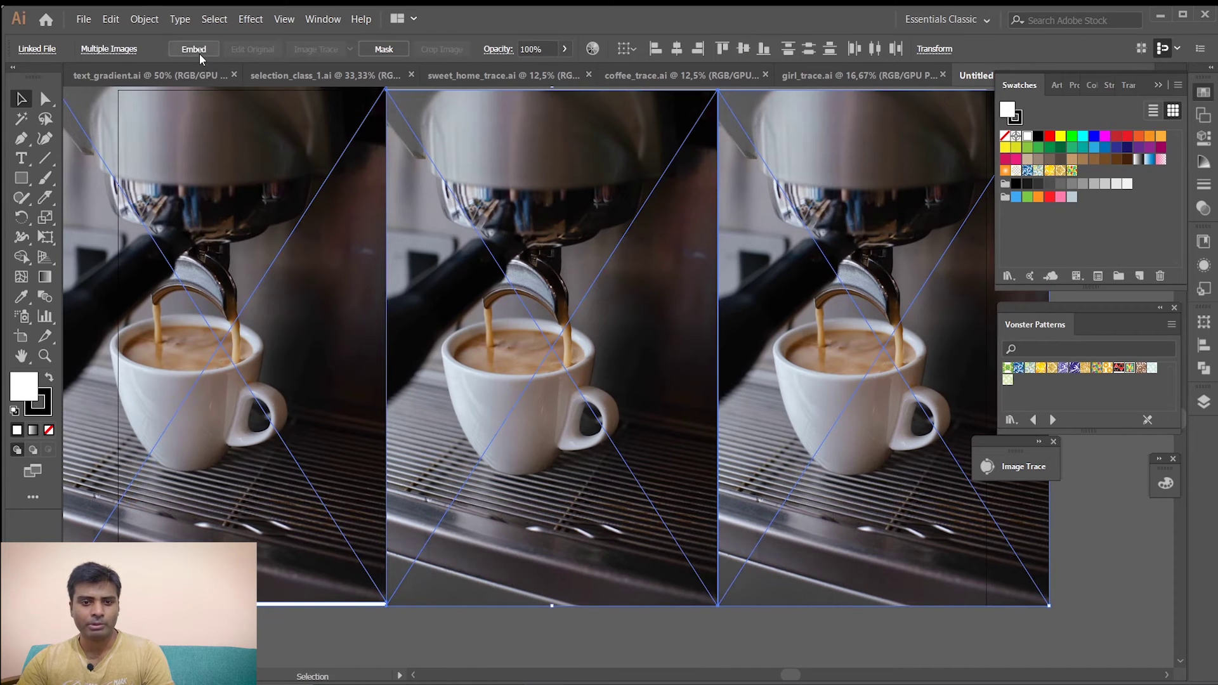
shift+click(497, 391)
click(466, 638)
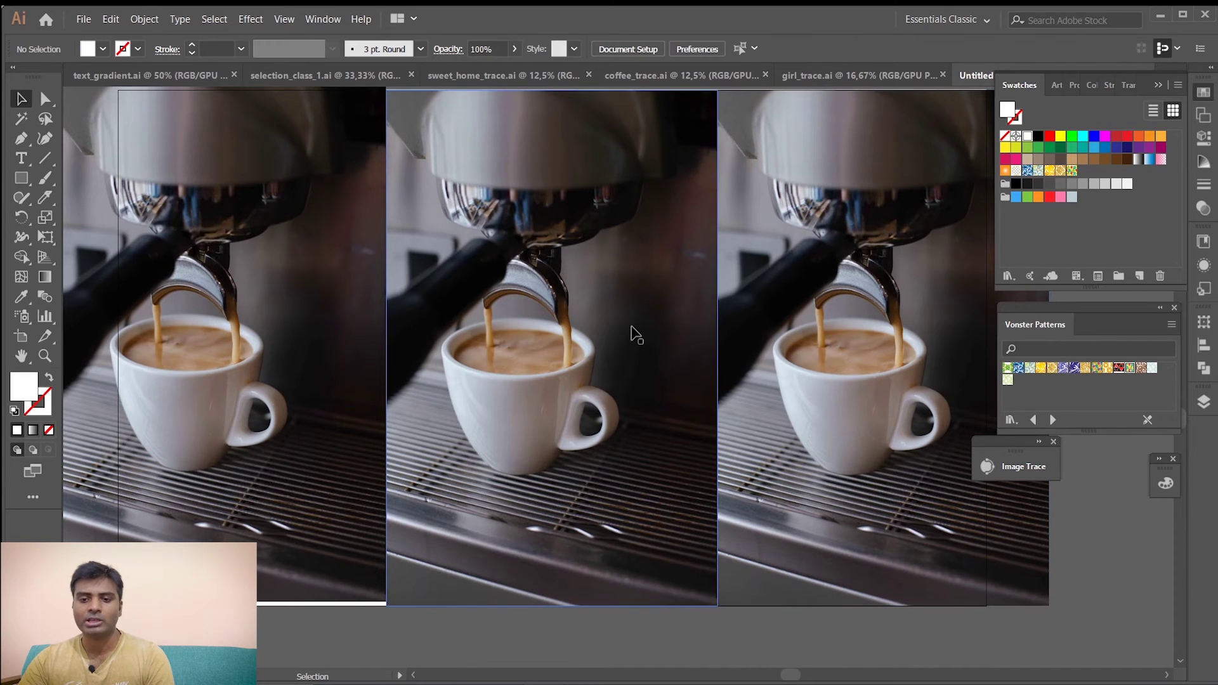
Put away the swatch and pattern panels and expand the Image Trace settings beside the coffee photos.
click(490, 342)
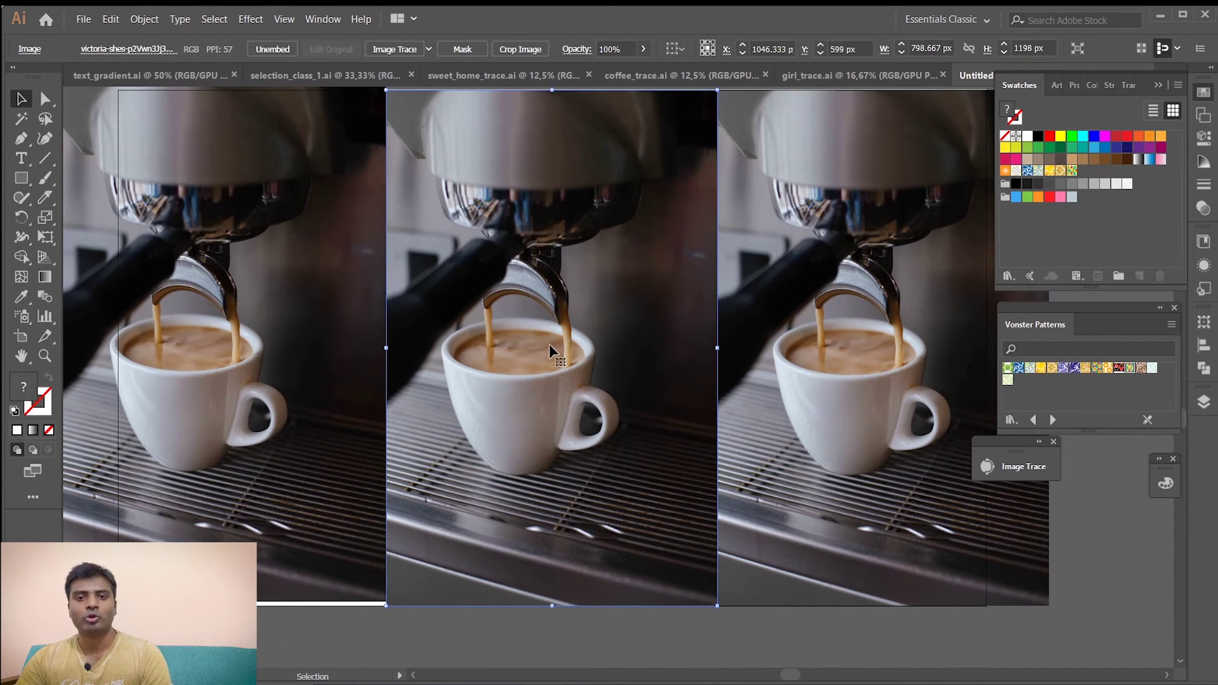
click(1156, 85)
click(1173, 309)
mouse_move(1008, 446)
mouse_down()
mouse_move(1079, 97)
mouse_move(1127, 93)
mouse_up()
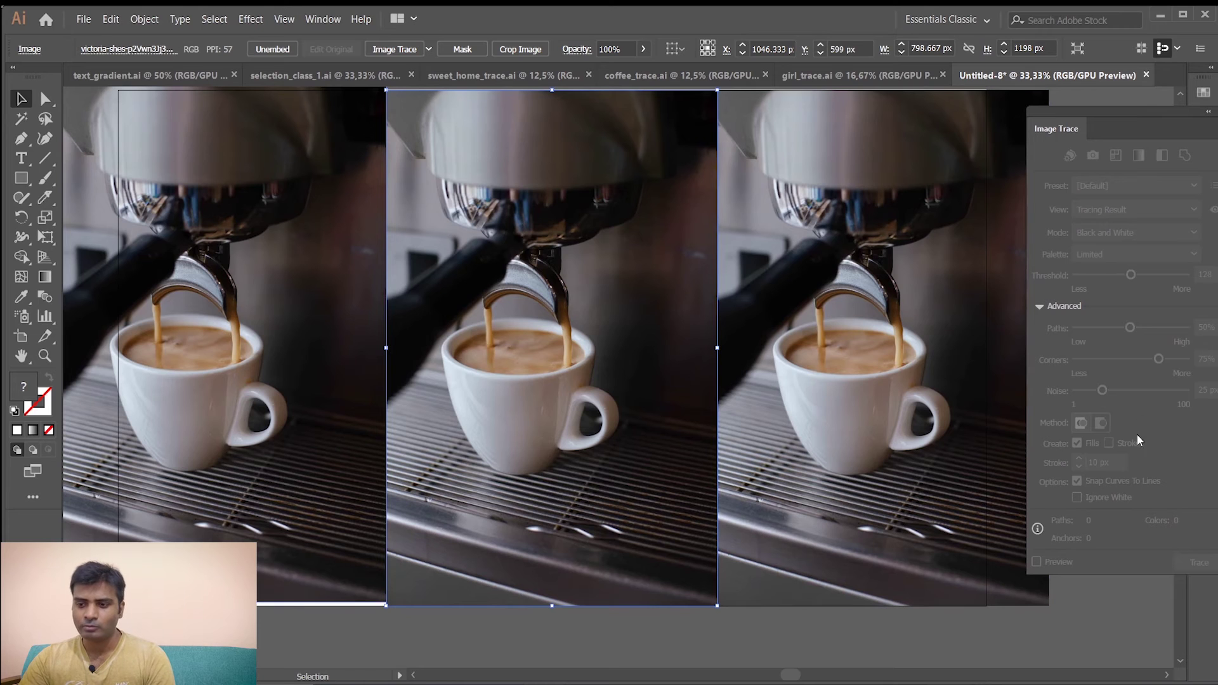
drag(1159, 112, 990, 160)
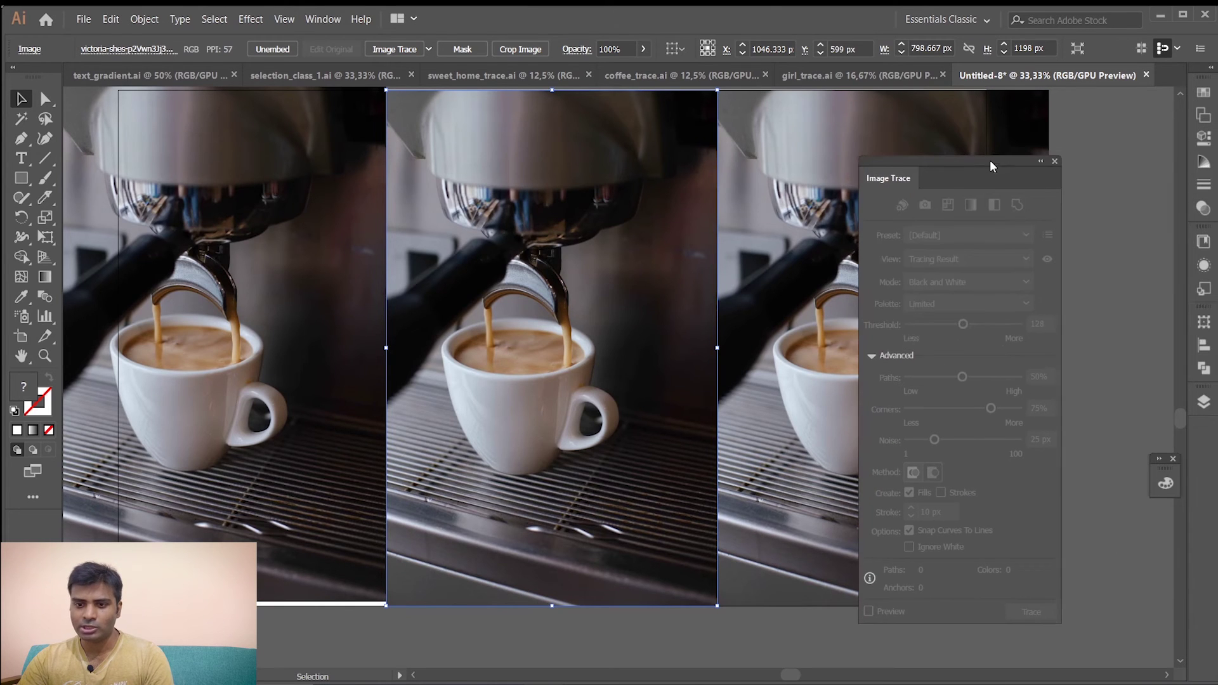
click(1142, 218)
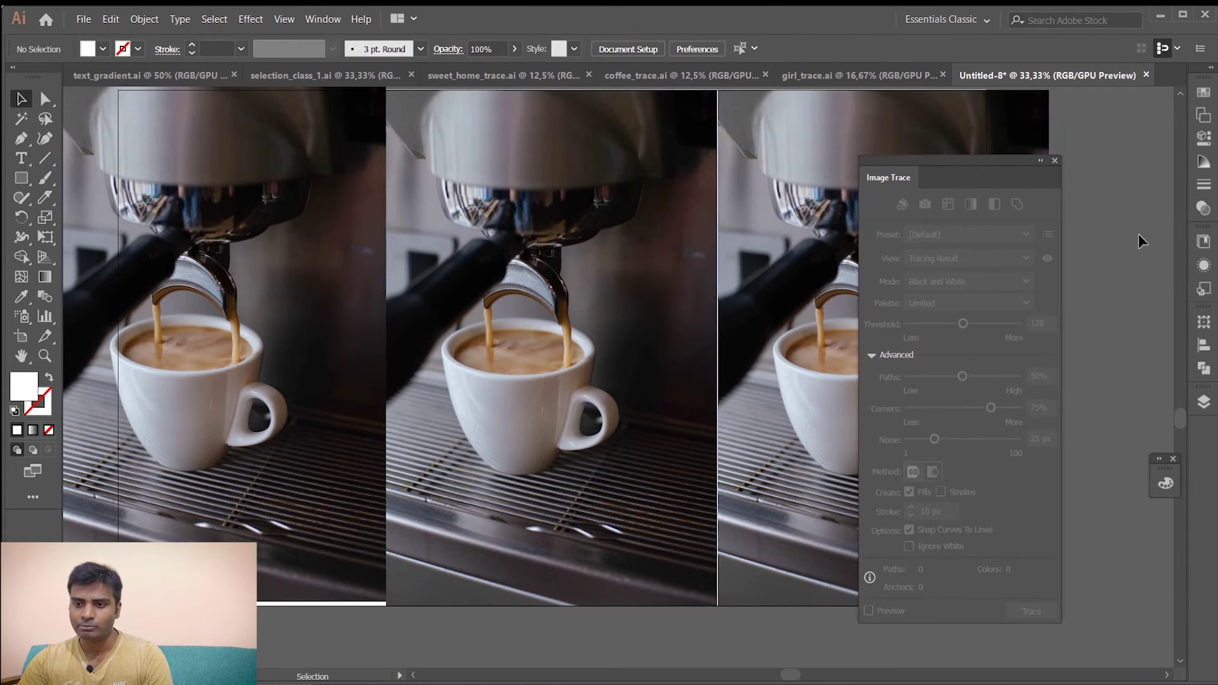
Trace the middle coffee photo in black and white with the Default preset, keeping the Image Trace settings clear of it.
click(650, 235)
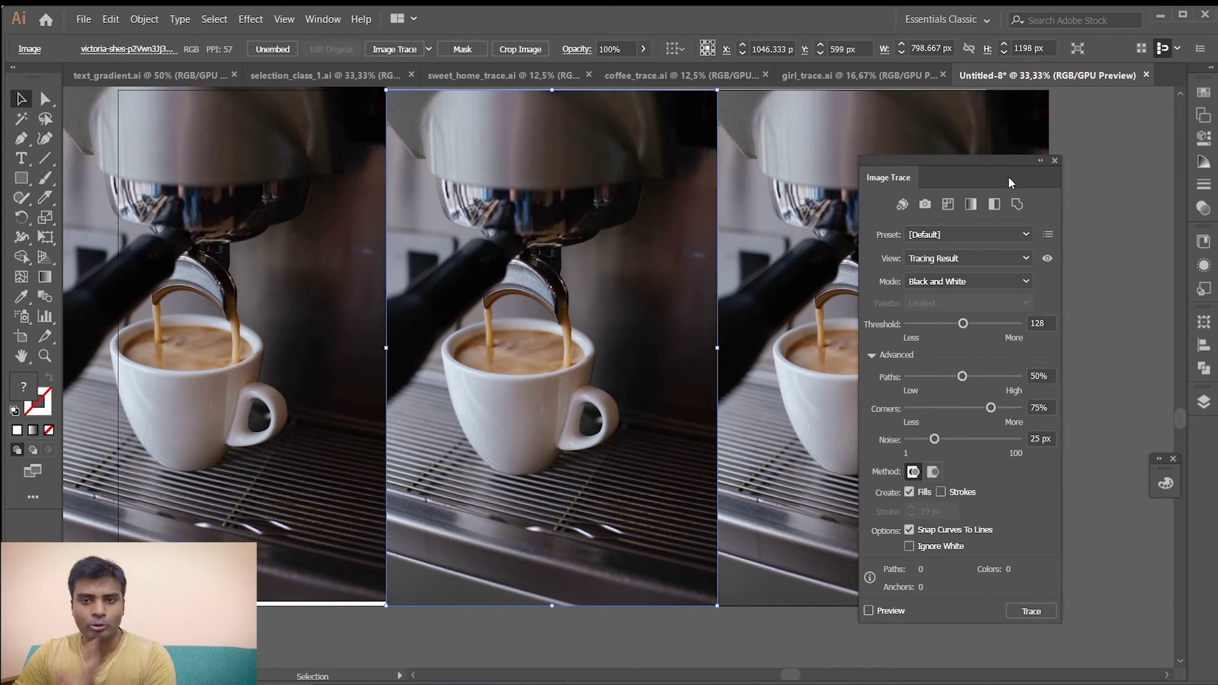
drag(966, 164, 1027, 156)
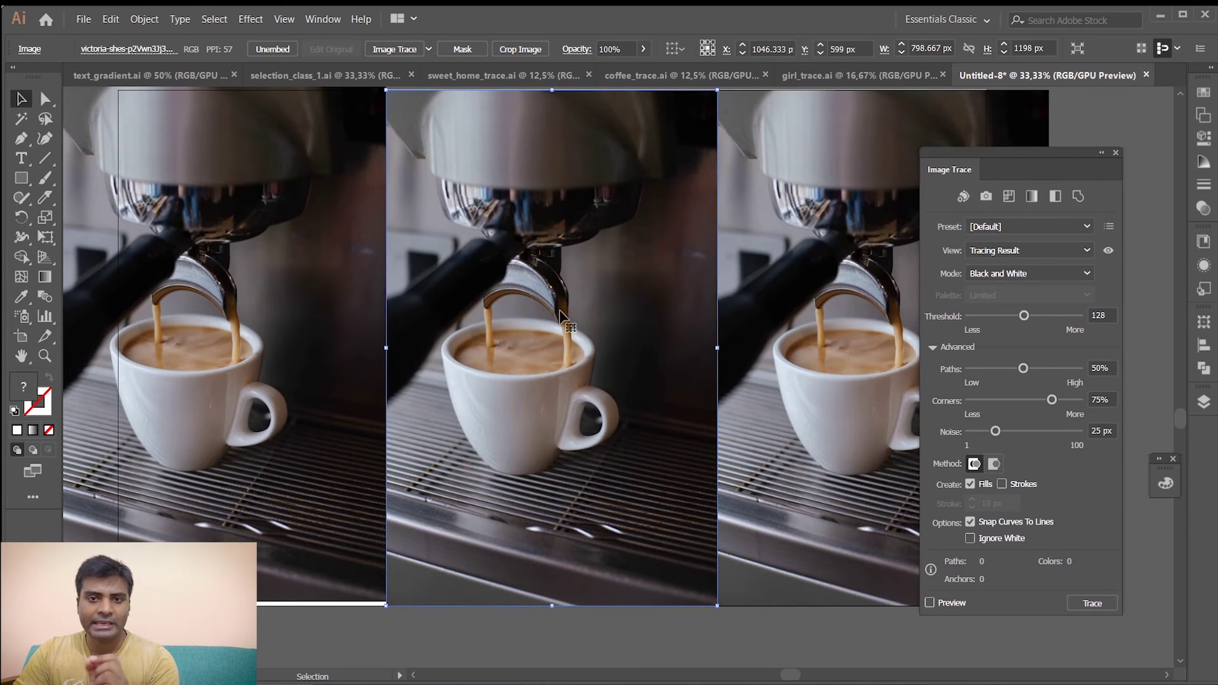
drag(1037, 152, 1052, 127)
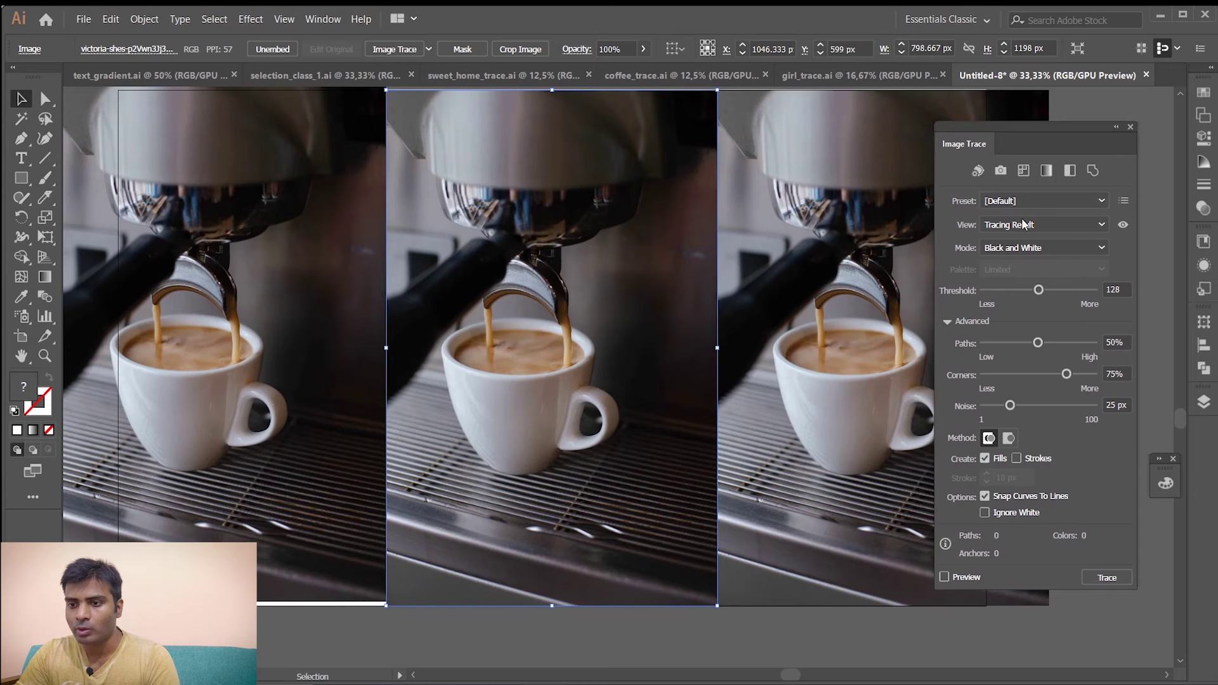
click(945, 577)
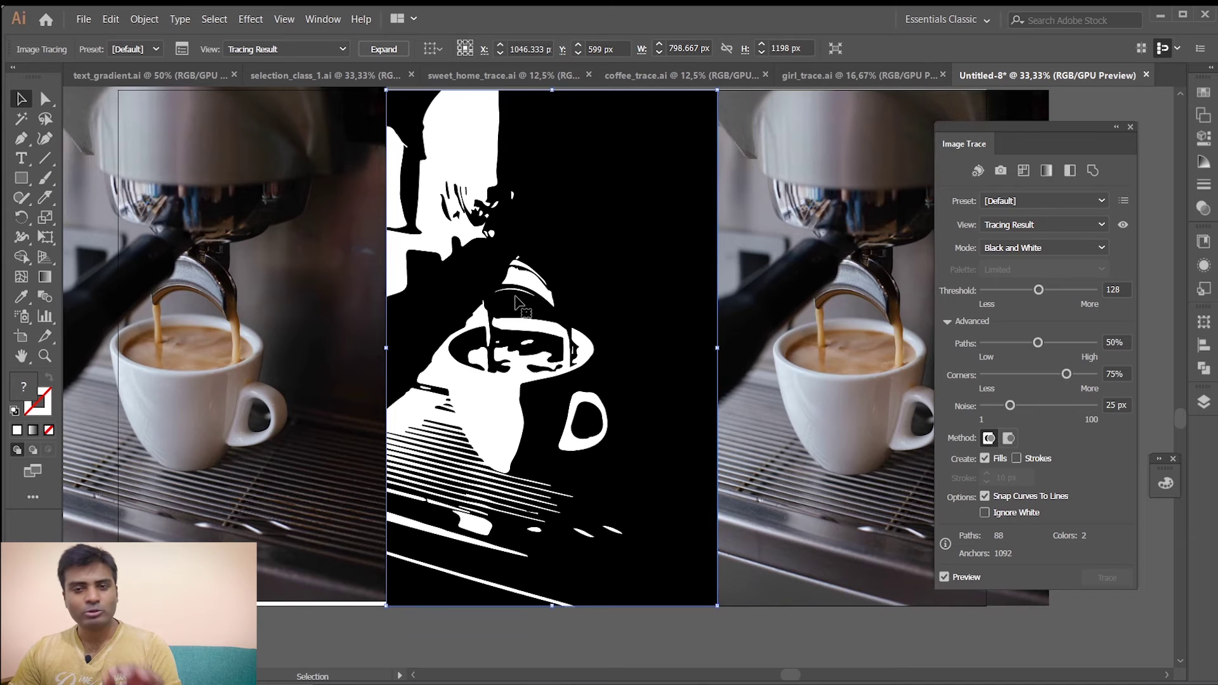
Trace the rightmost coffee photo with the 6 Colors preset and deselect it.
drag(793, 519, 580, 523)
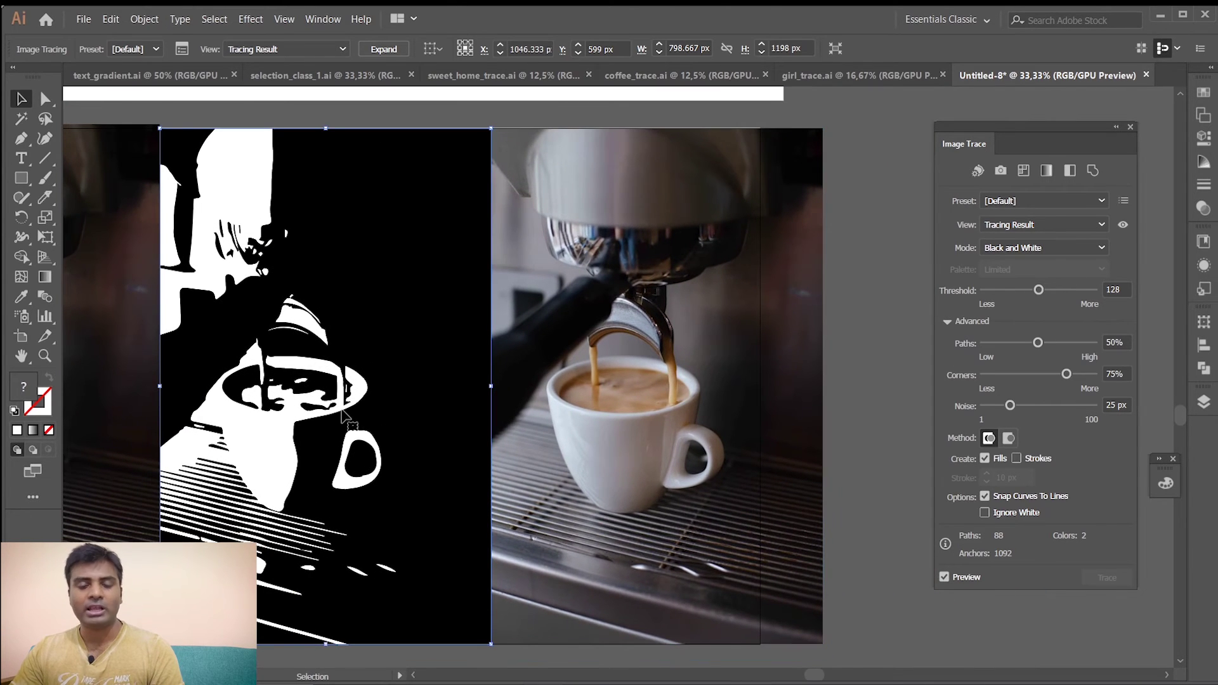
click(631, 372)
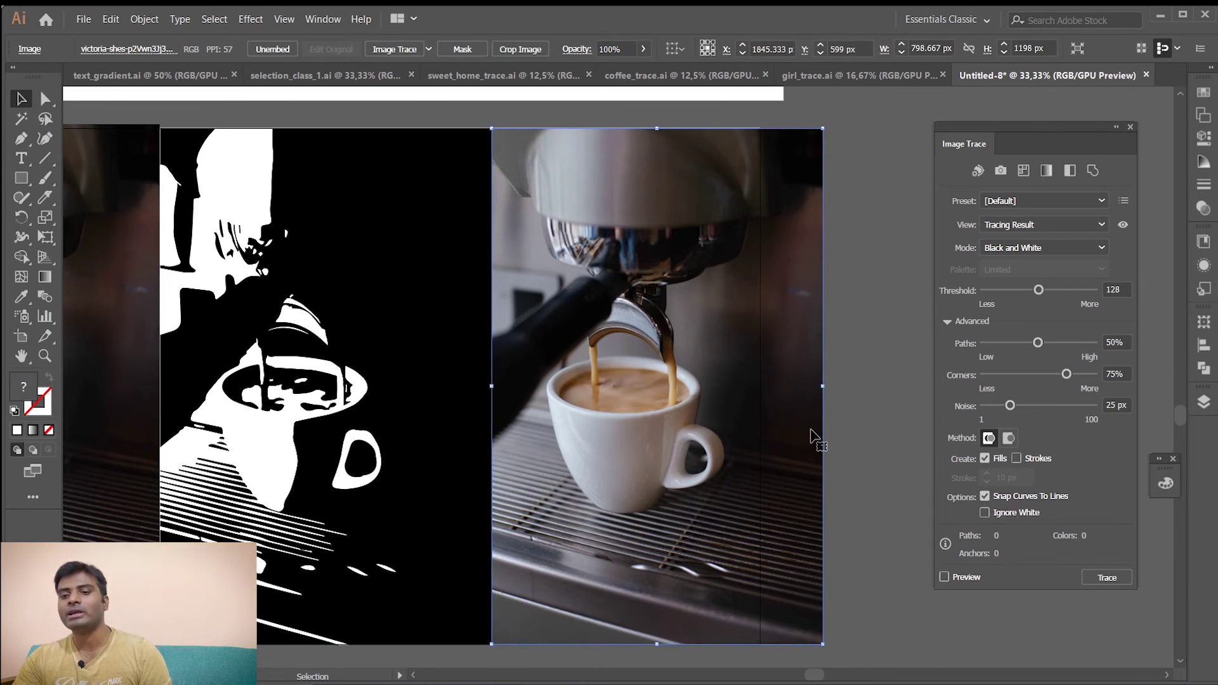
scroll(752, 412, down, 1)
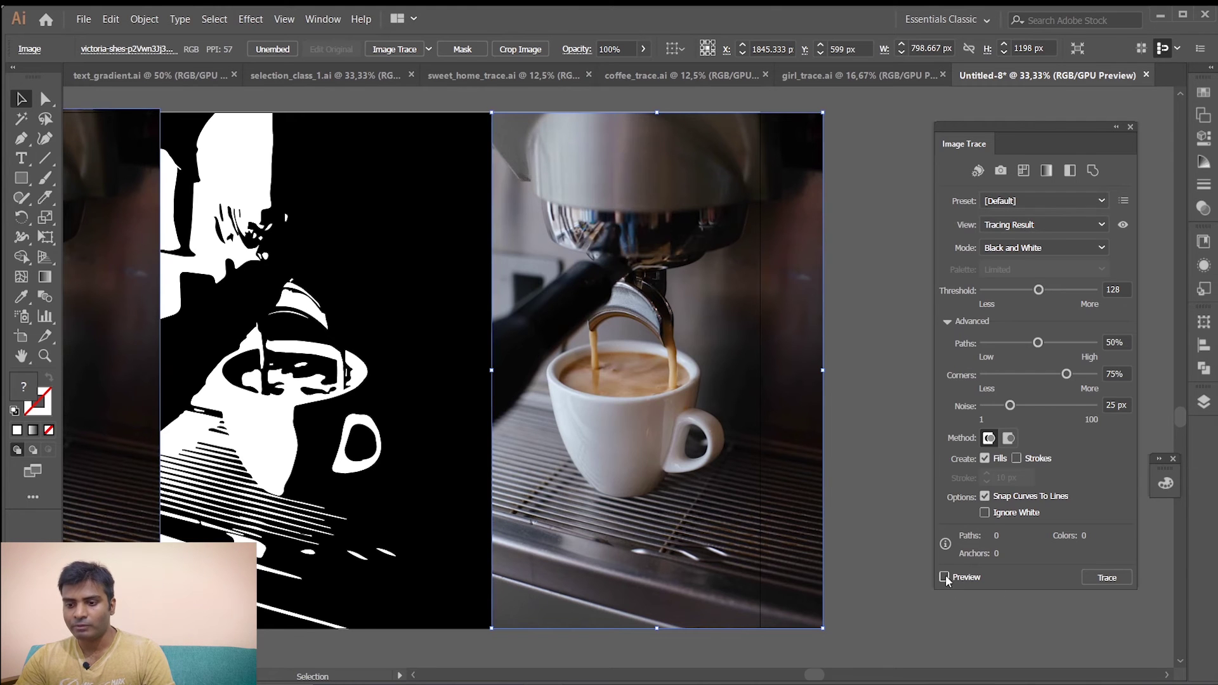
click(1030, 204)
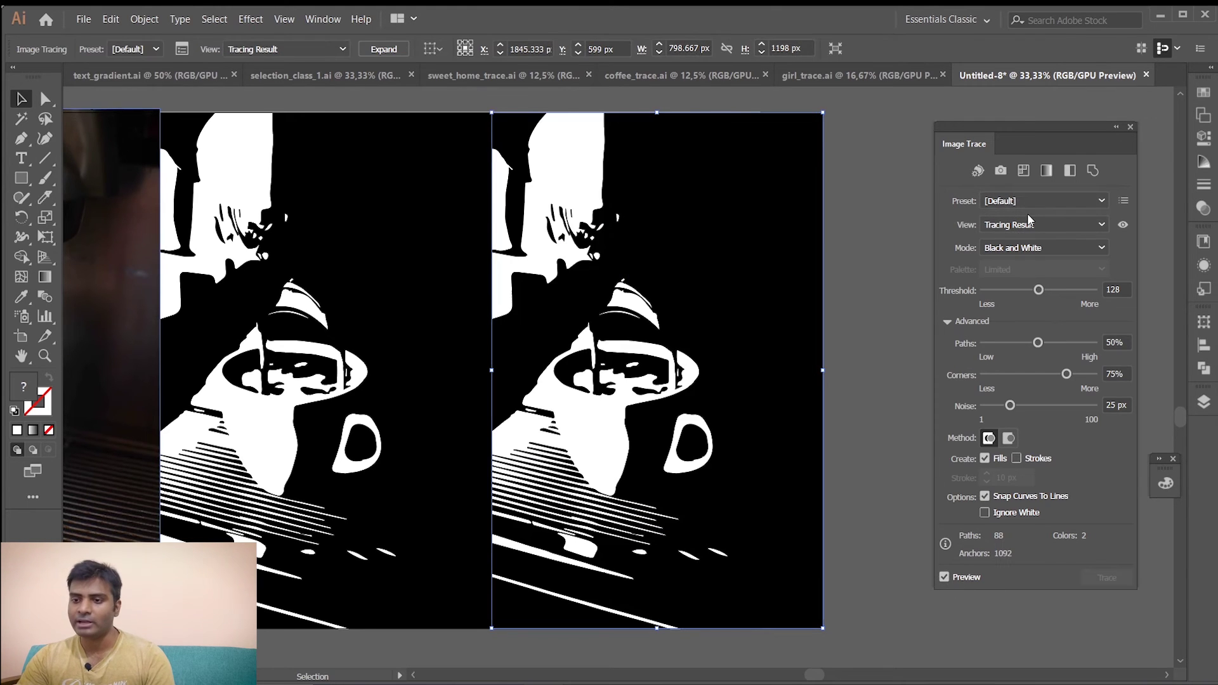
click(1047, 315)
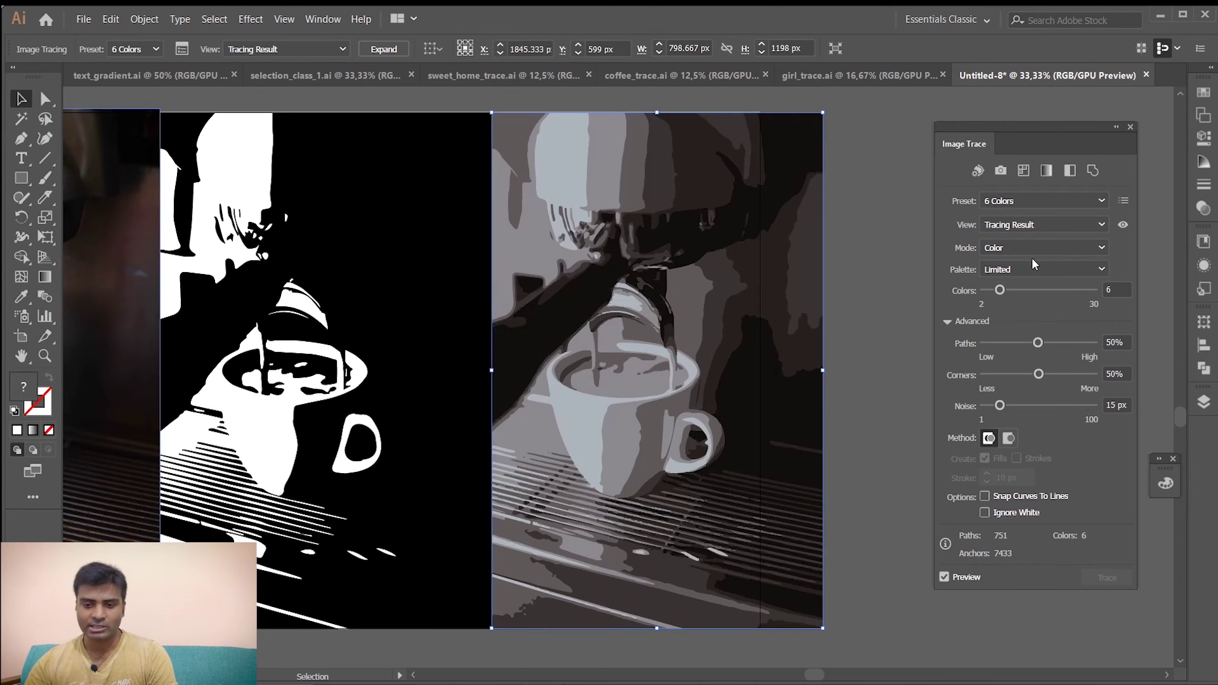
click(907, 328)
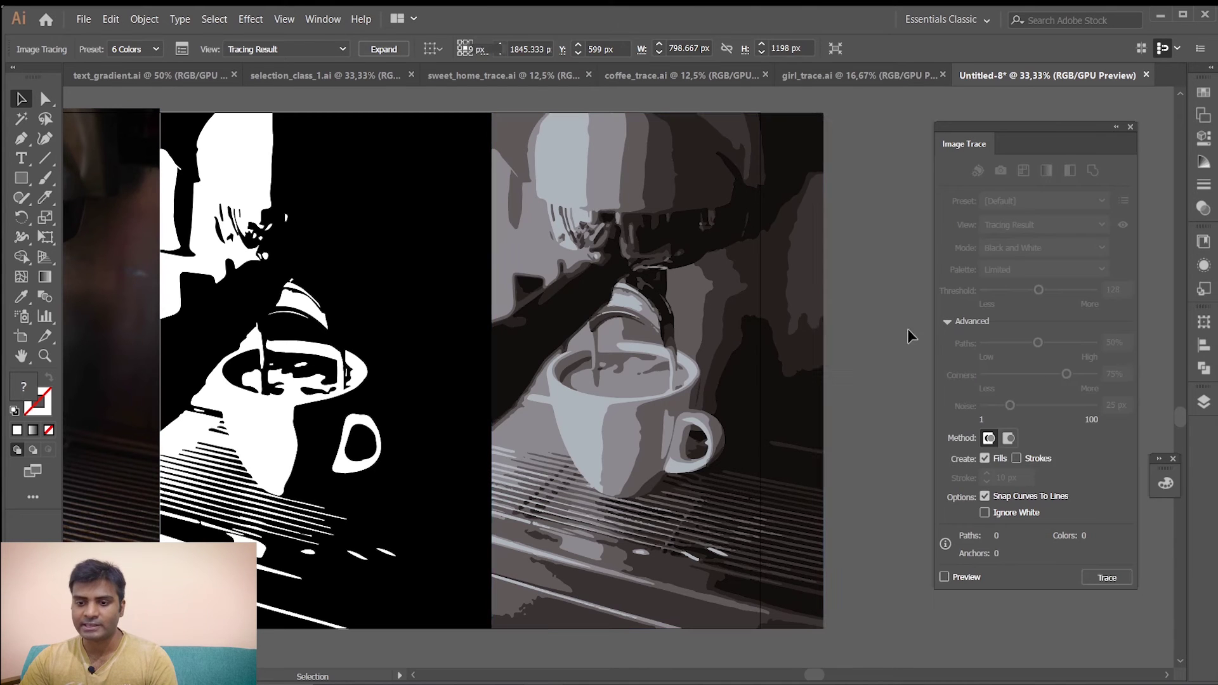
Expand the six-color coffee trace into editable paths, collapsing the Image Trace settings and bringing back the swatches.
click(625, 381)
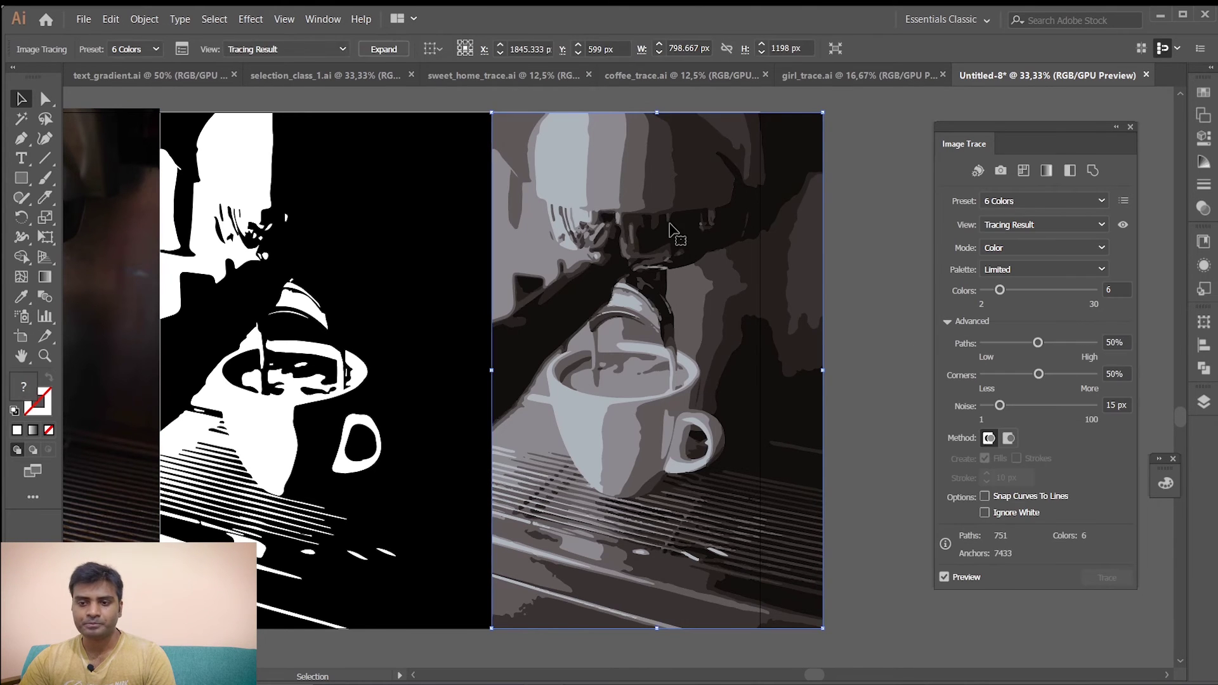
click(1117, 129)
drag(1011, 144, 1041, 406)
click(1203, 92)
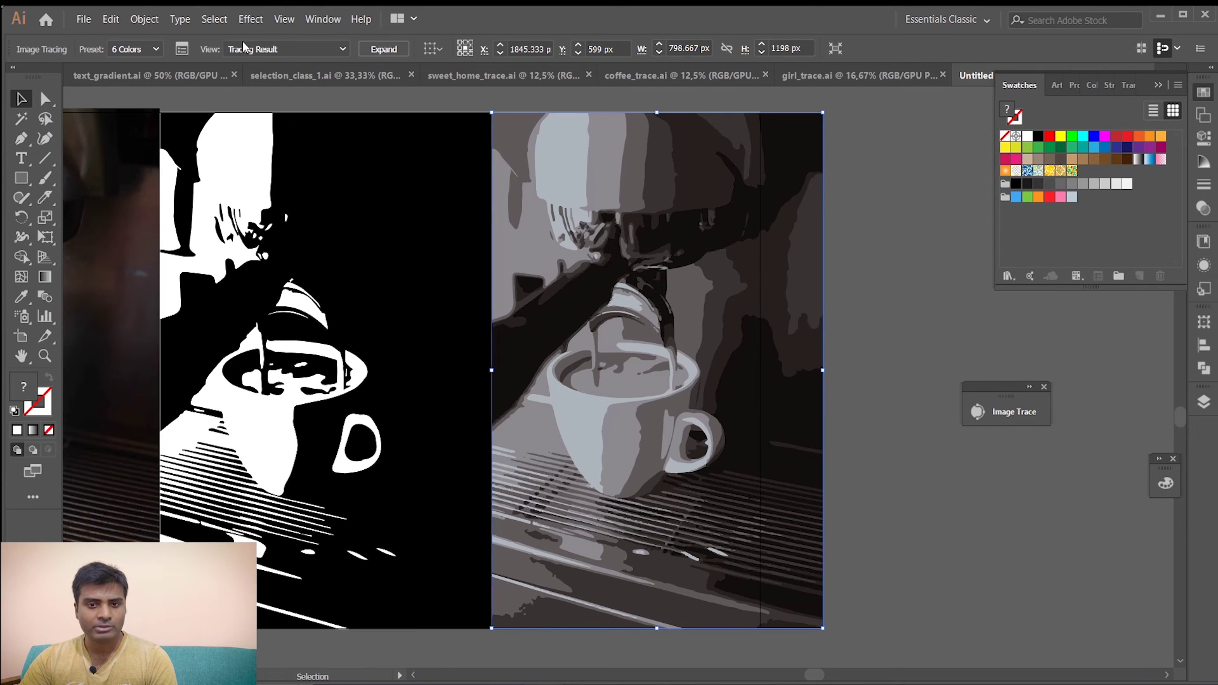
click(384, 51)
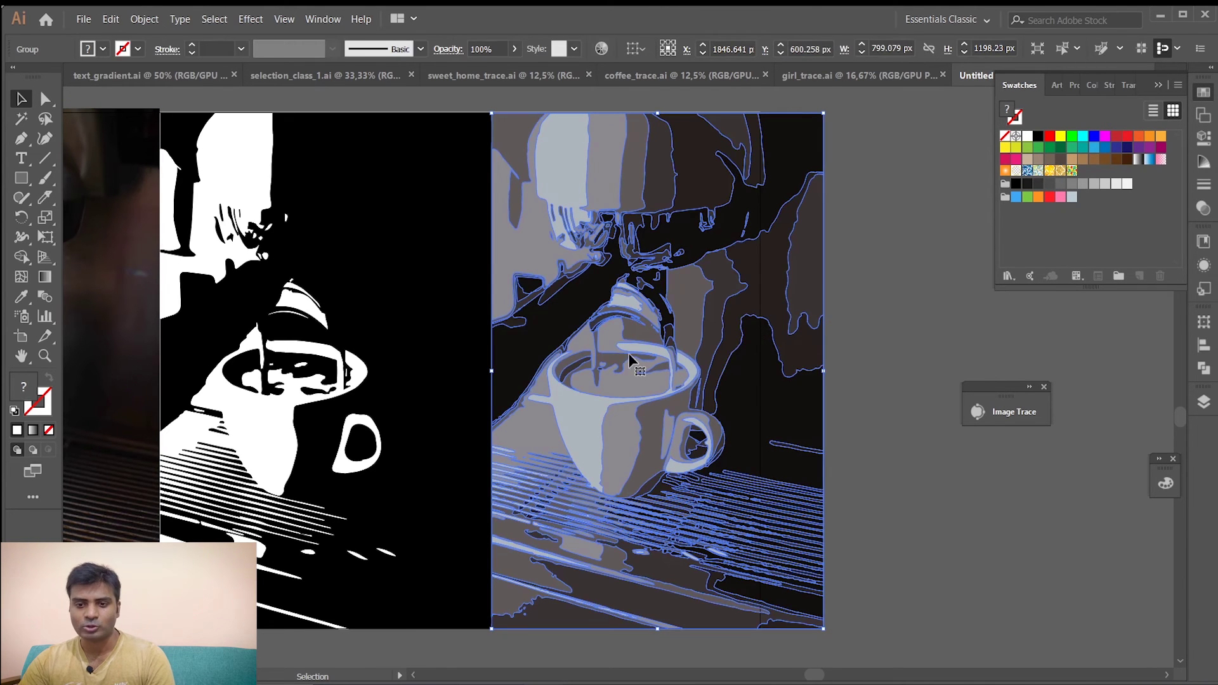
Ungroup the expanded coffee trace and check that its background shapes can be selected individually.
right_click(618, 254)
click(660, 371)
click(862, 312)
click(691, 280)
click(847, 253)
click(800, 266)
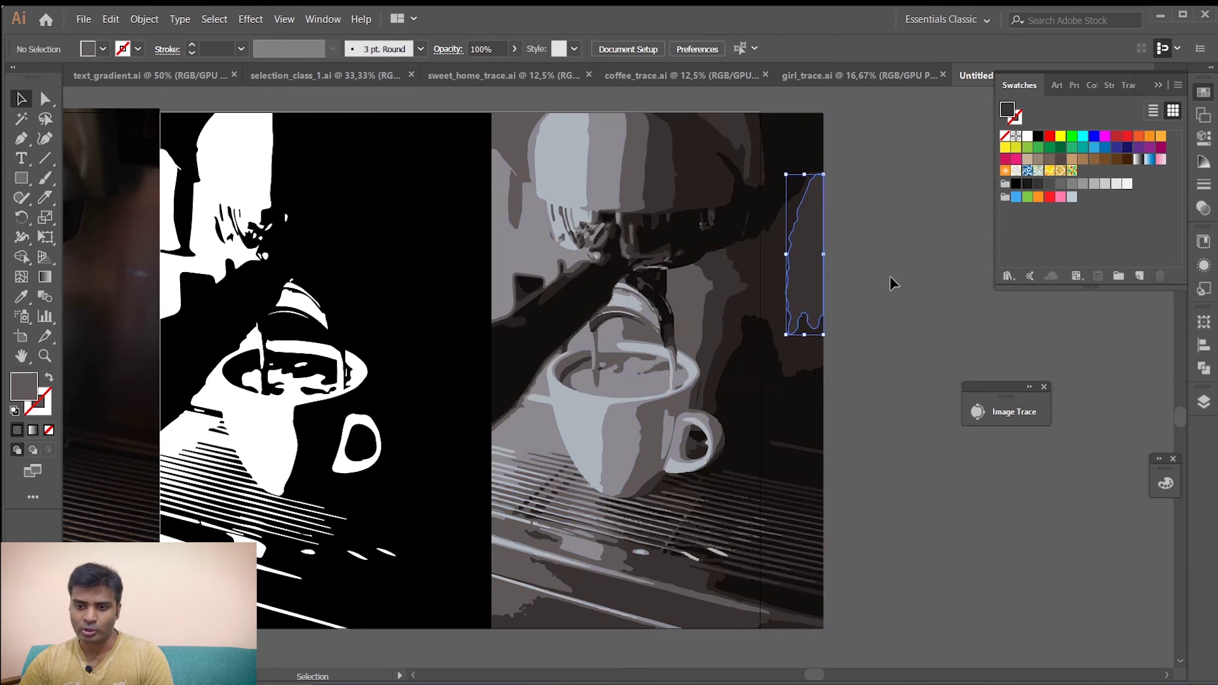
Select all shapes sharing the lightest gray fill in the coffee trace and recolor them light blue.
click(595, 189)
click(558, 184)
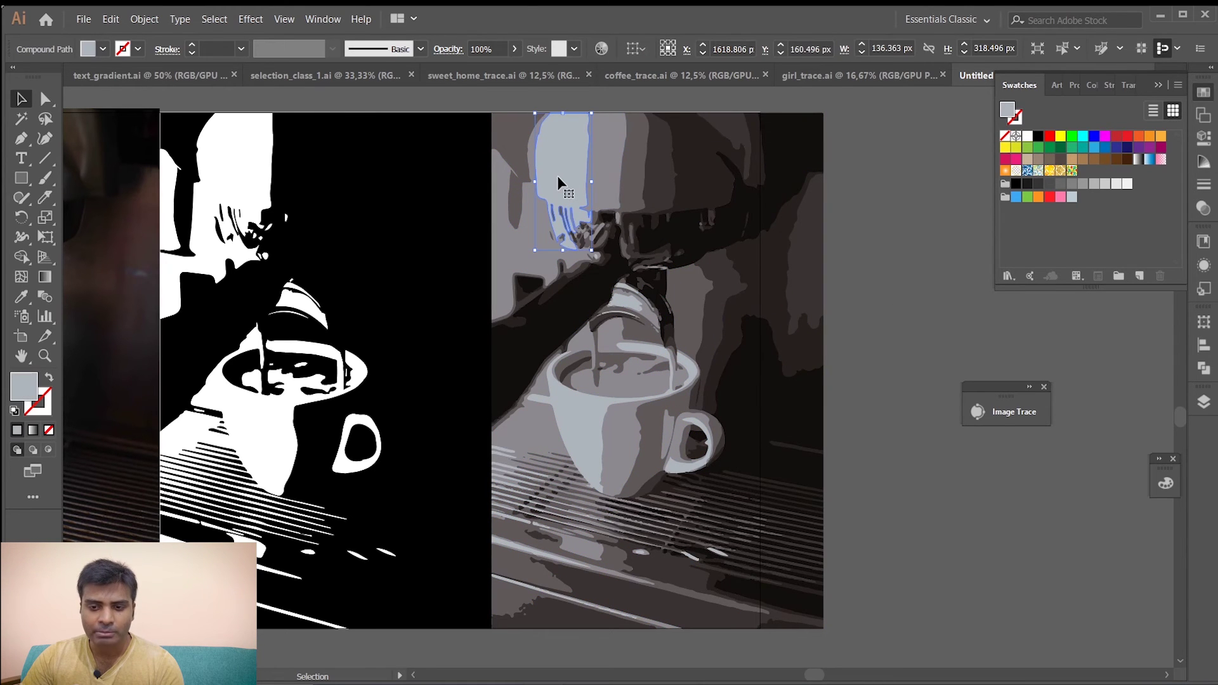
click(216, 19)
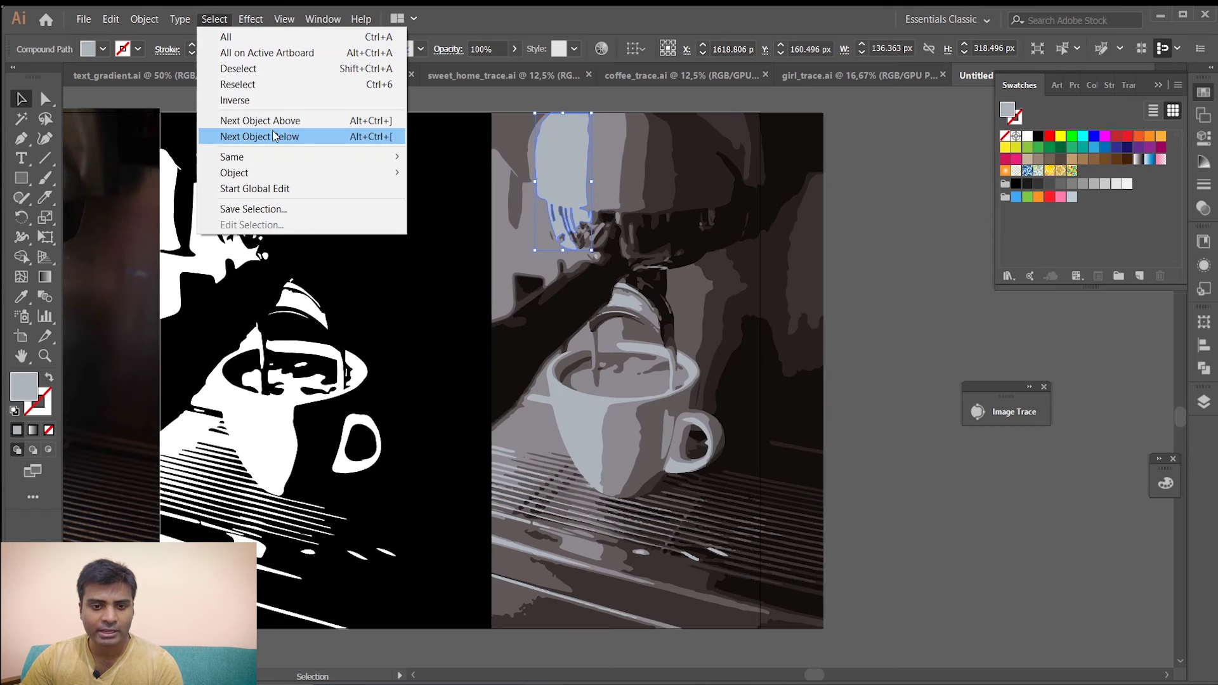
mouse_move(305, 156)
click(462, 221)
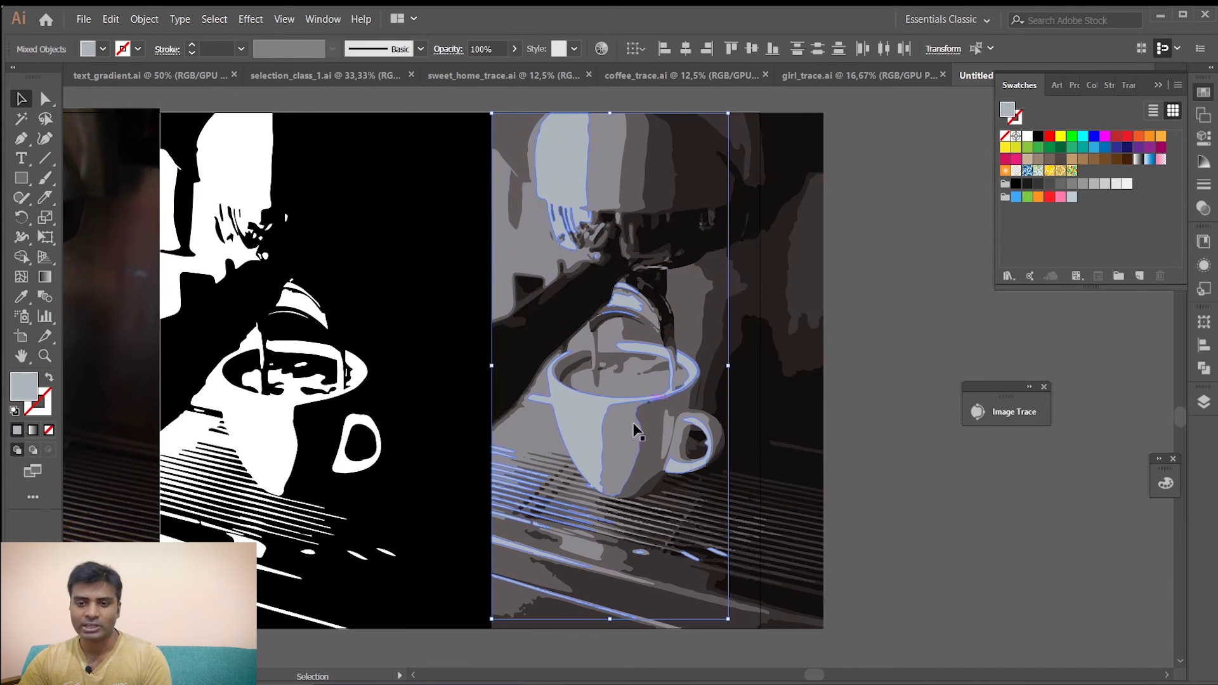
click(1094, 149)
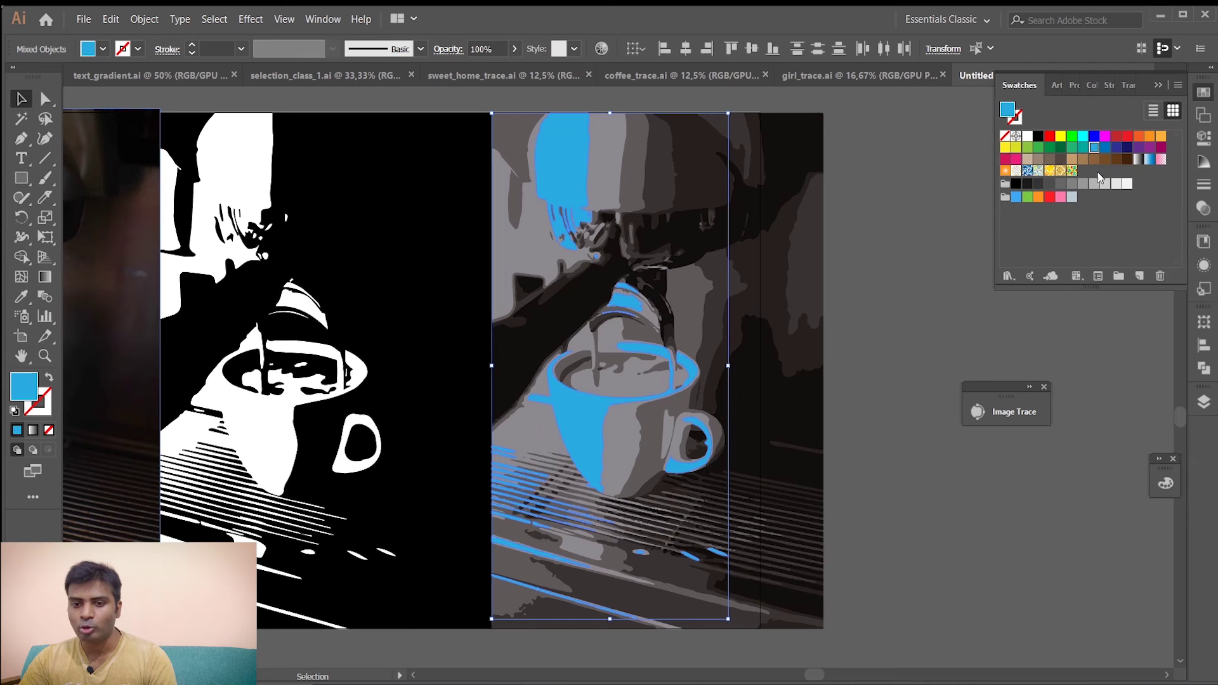
click(915, 311)
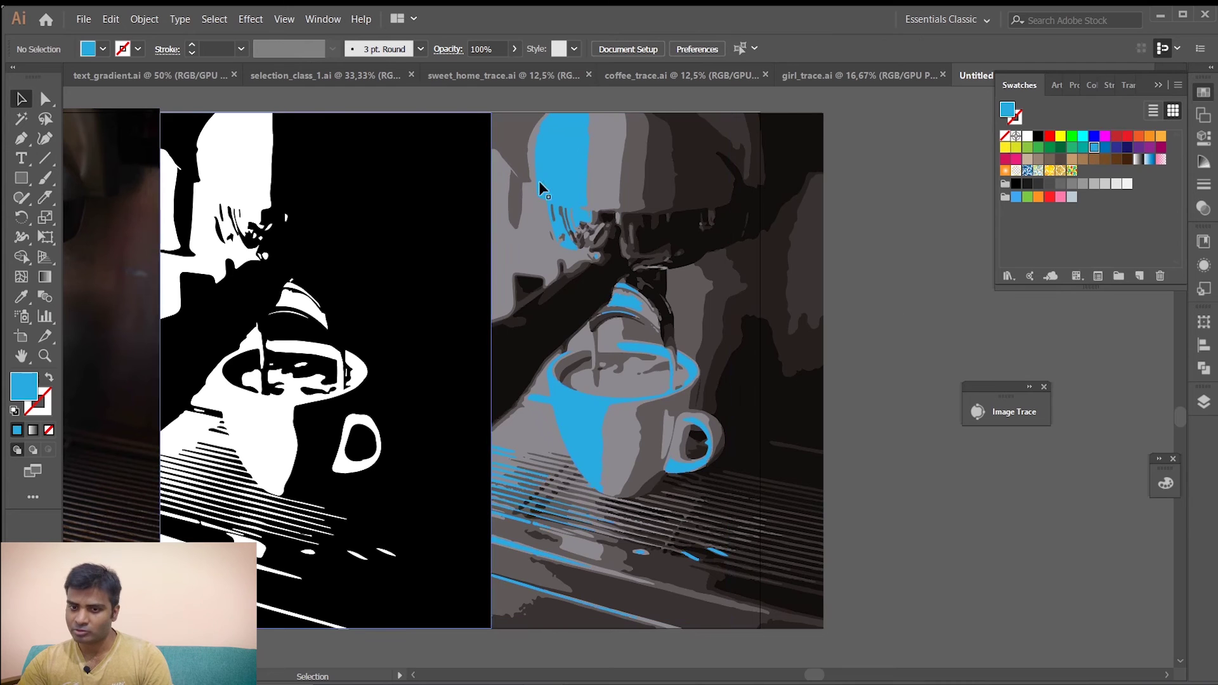
Select every shape with the medium gray fill in the coffee trace and recolor them medium blue.
click(603, 166)
click(223, 22)
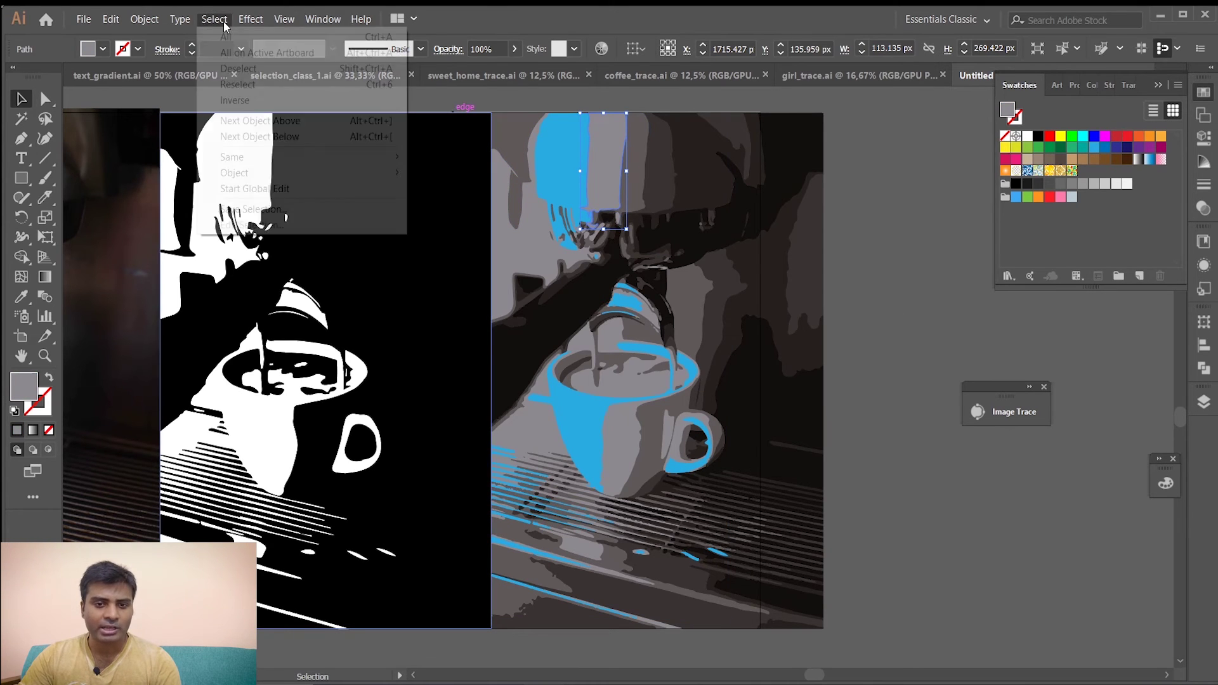
mouse_move(291, 155)
click(482, 221)
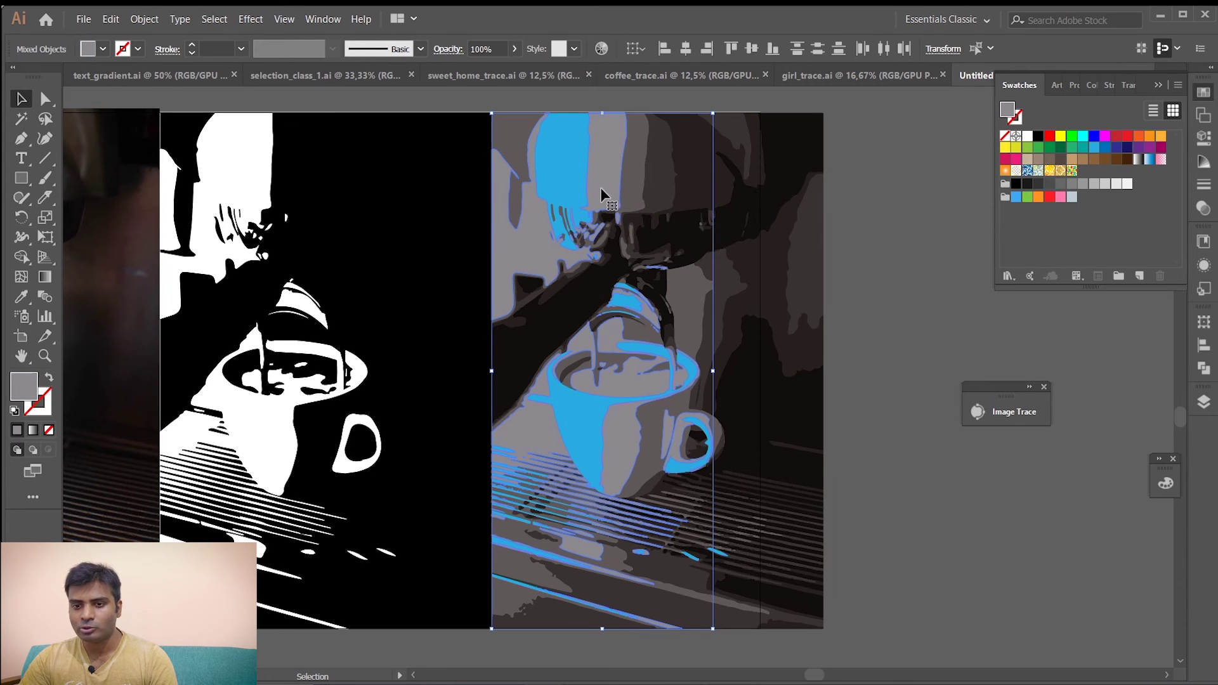
click(1104, 149)
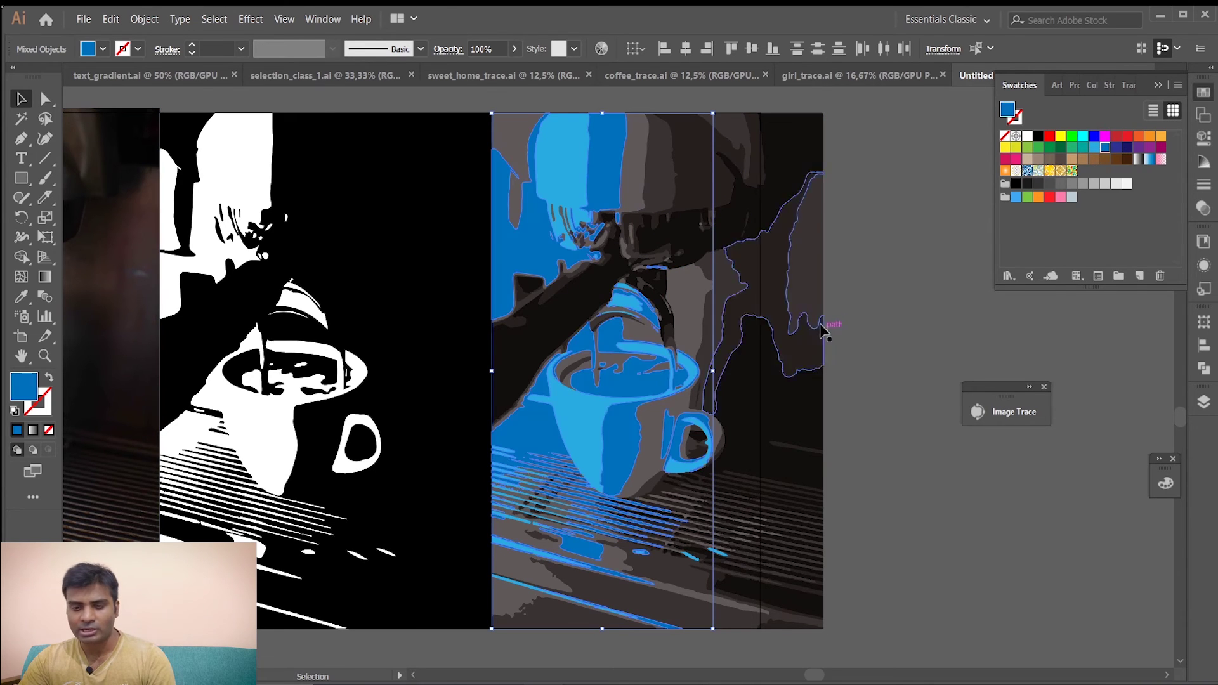
Select every shape with the dark gray fill next to the machine's medium blue band and recolor them indigo.
click(631, 196)
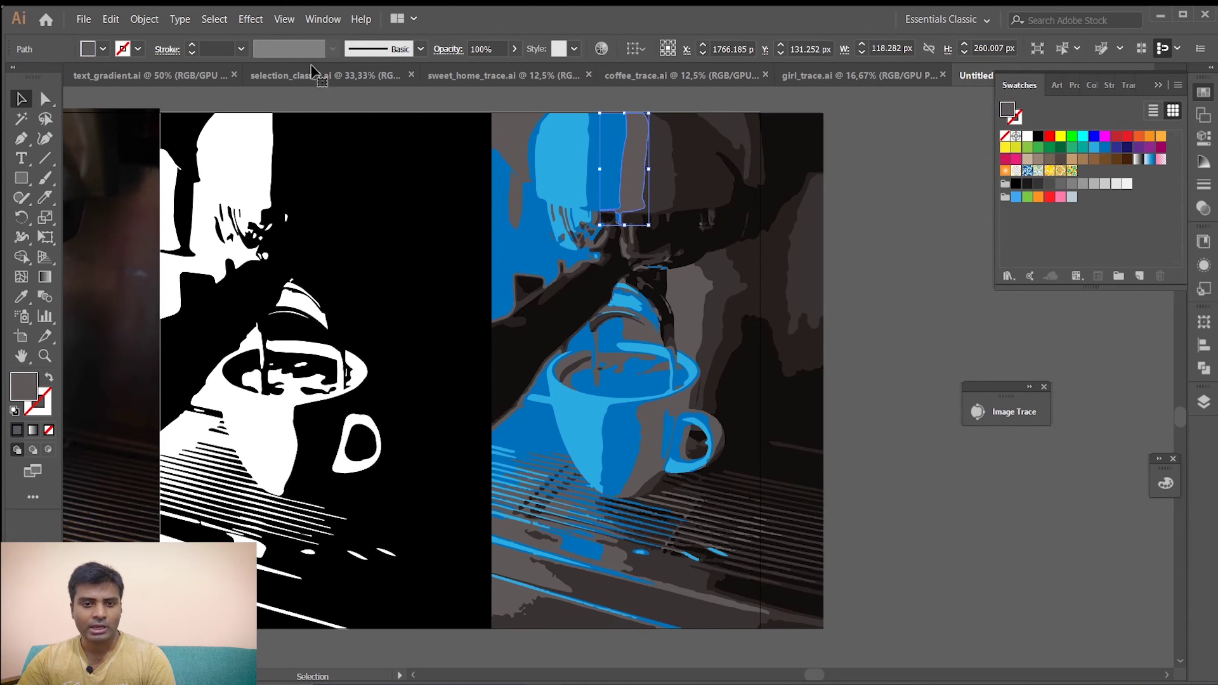
click(248, 19)
mouse_move(214, 19)
mouse_move(324, 158)
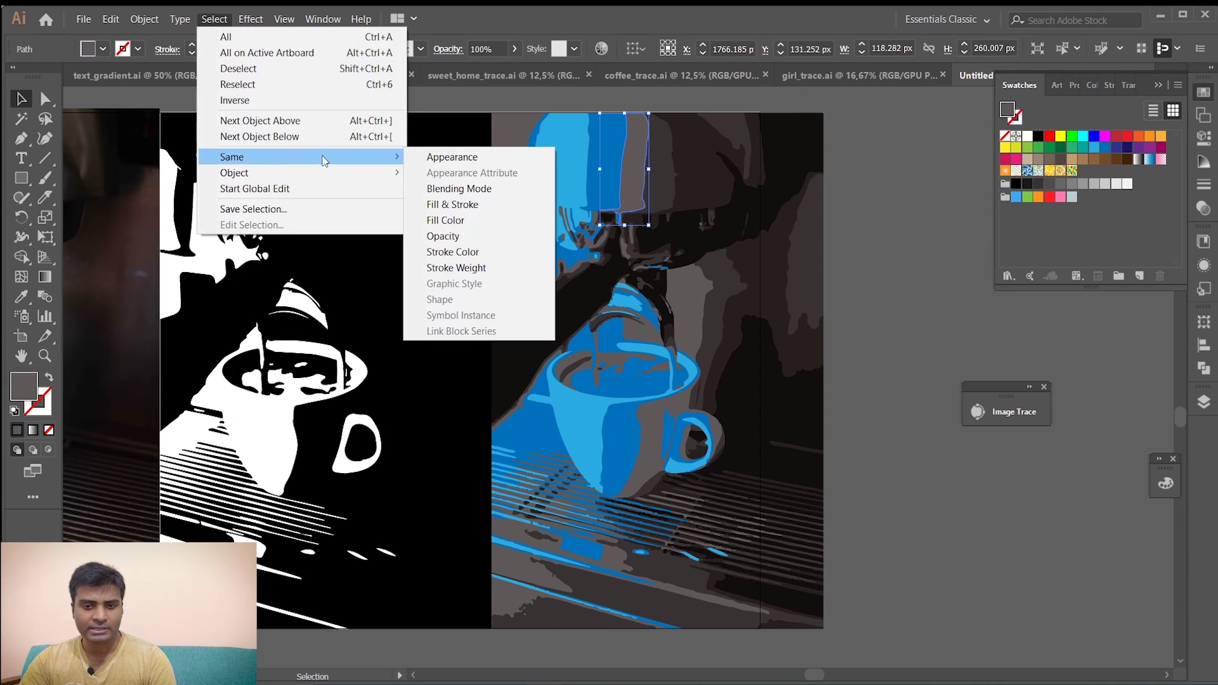
click(460, 222)
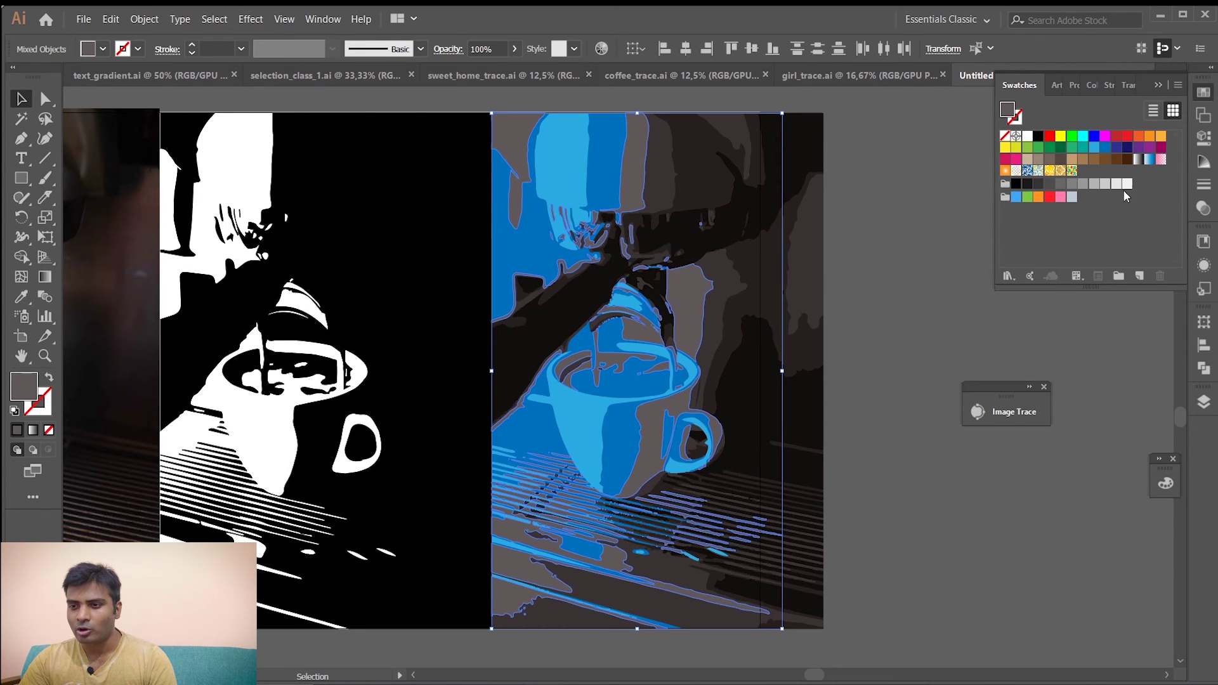
click(1117, 148)
Select every shape matching the charcoal fill beside the machine's indigo band, recolor them dark navy and deselect.
click(663, 184)
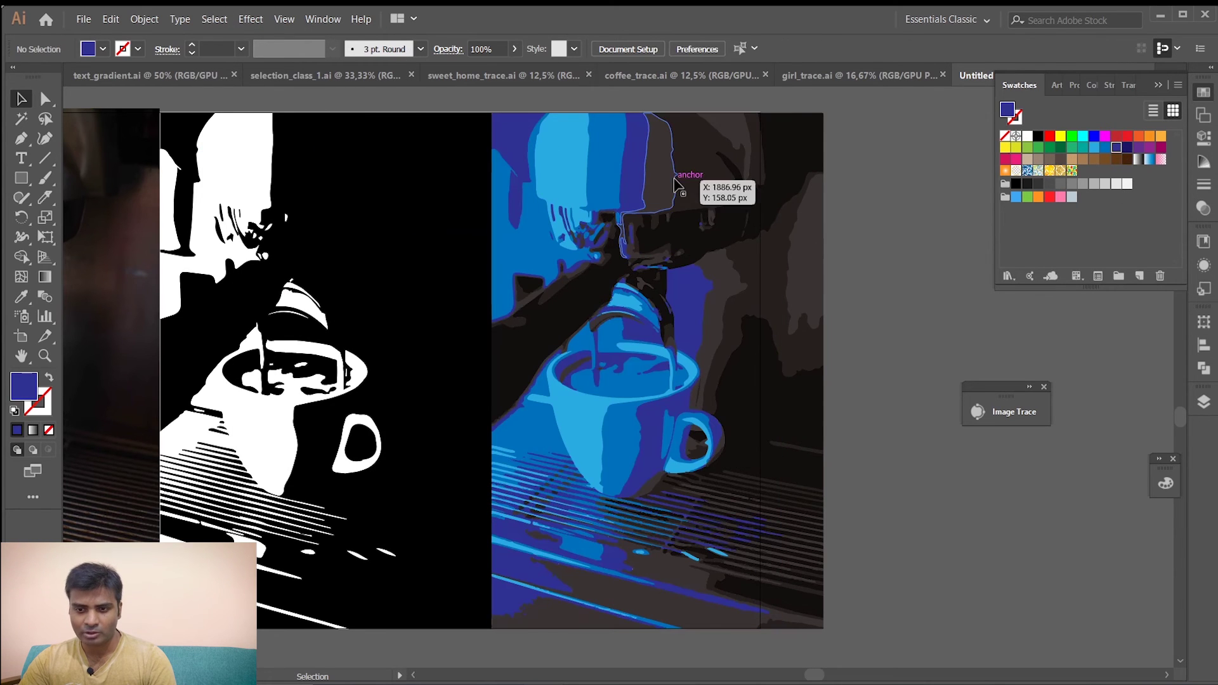
click(214, 19)
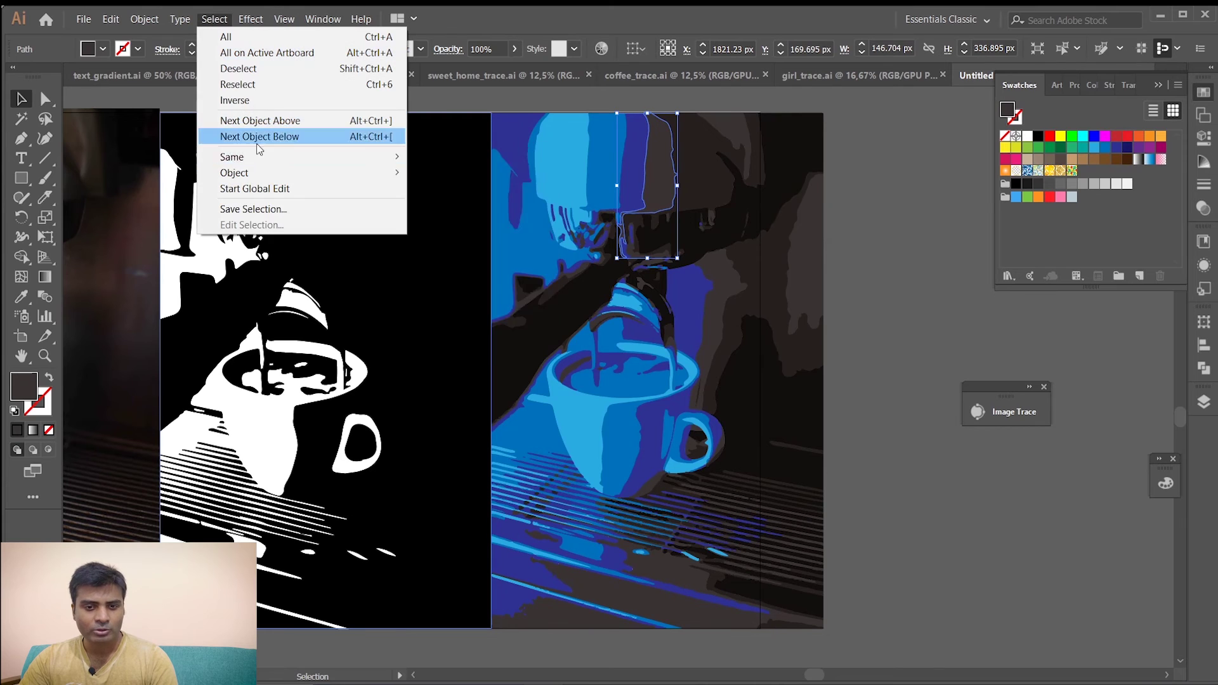
mouse_move(330, 157)
click(462, 222)
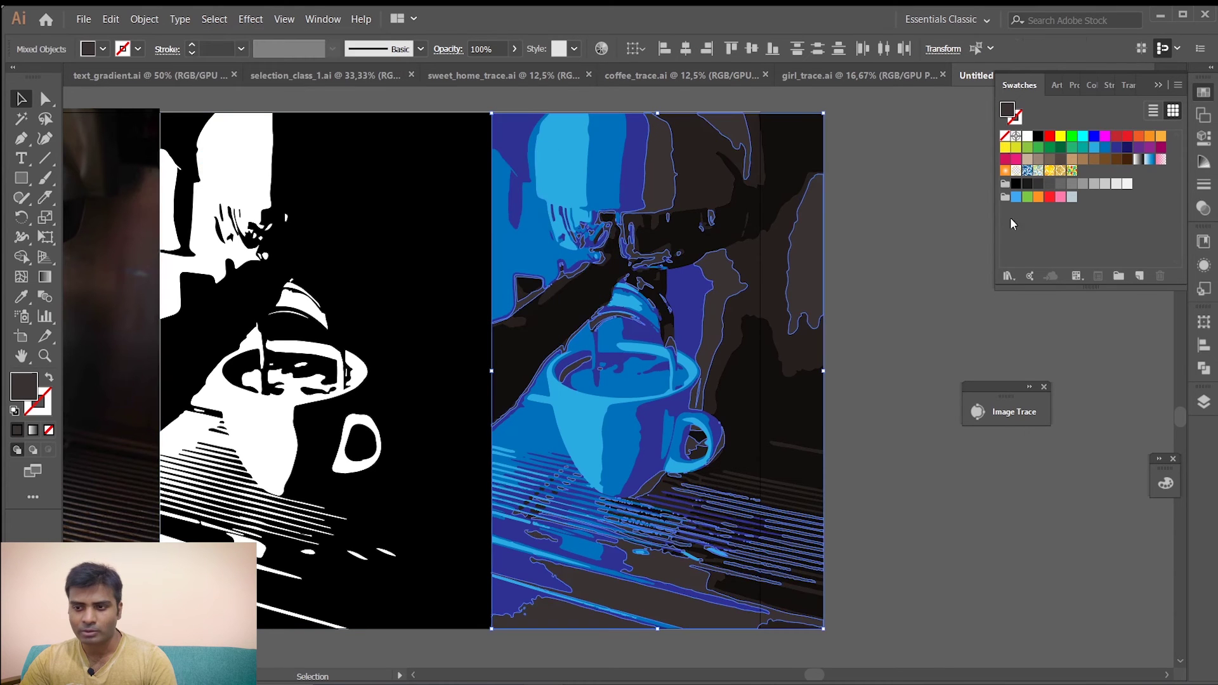
click(1127, 147)
click(930, 247)
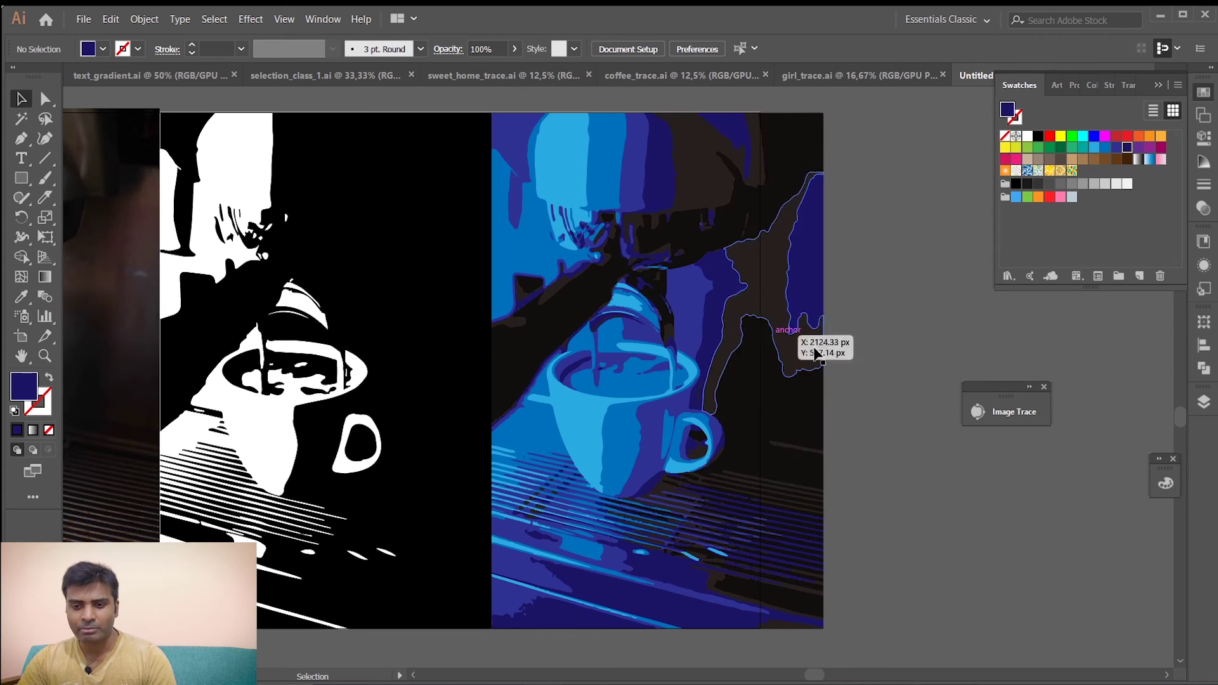
Recolor the single dark brown background shape behind the cup handle red.
click(775, 286)
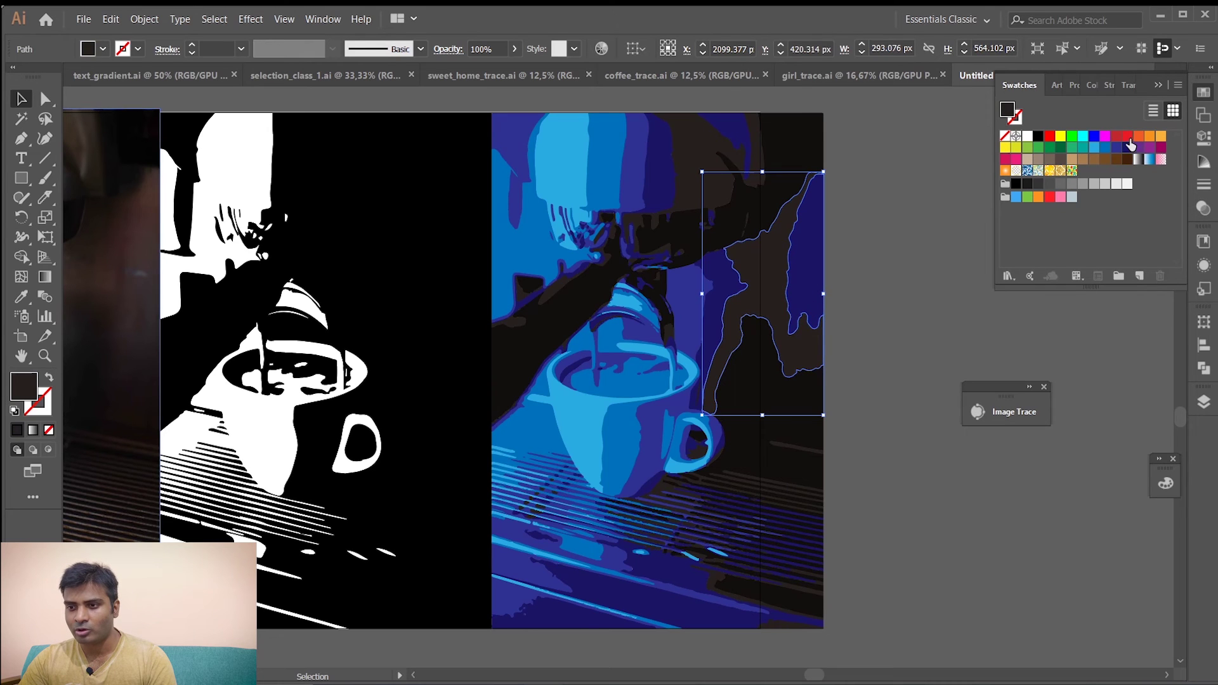
click(1119, 142)
click(903, 436)
click(808, 411)
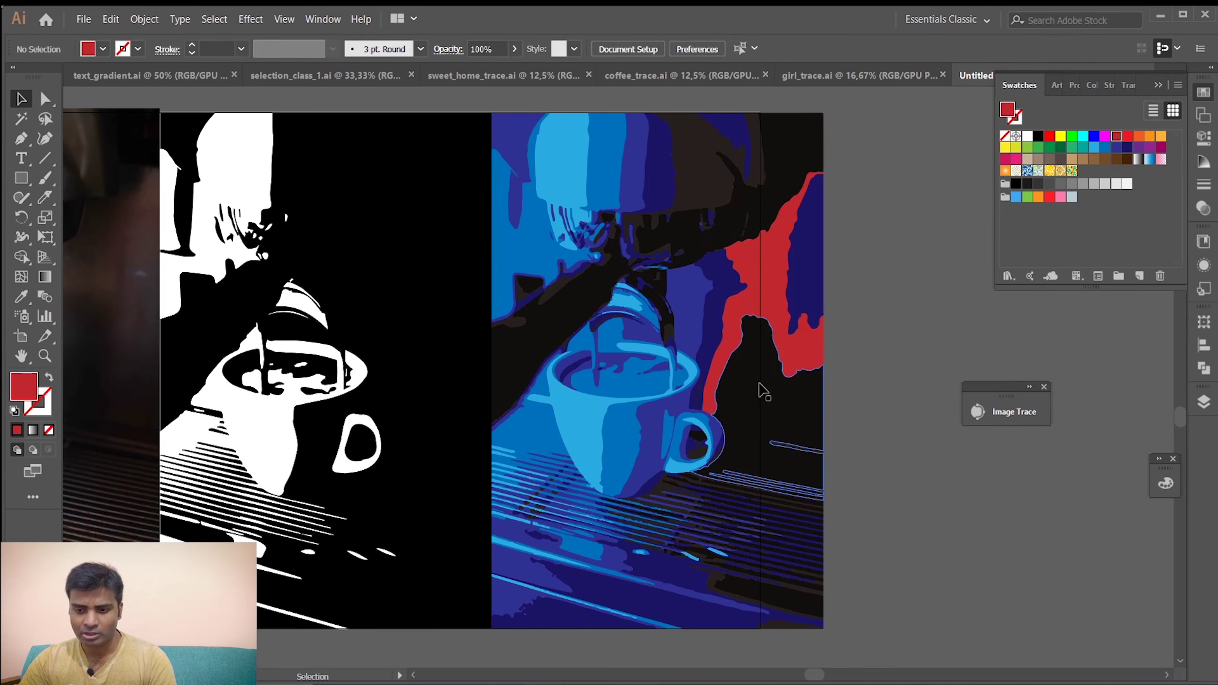
Recolor the black background shape beside the cup handle and the black shape at the machine's upper right magenta, and deselect.
click(1161, 148)
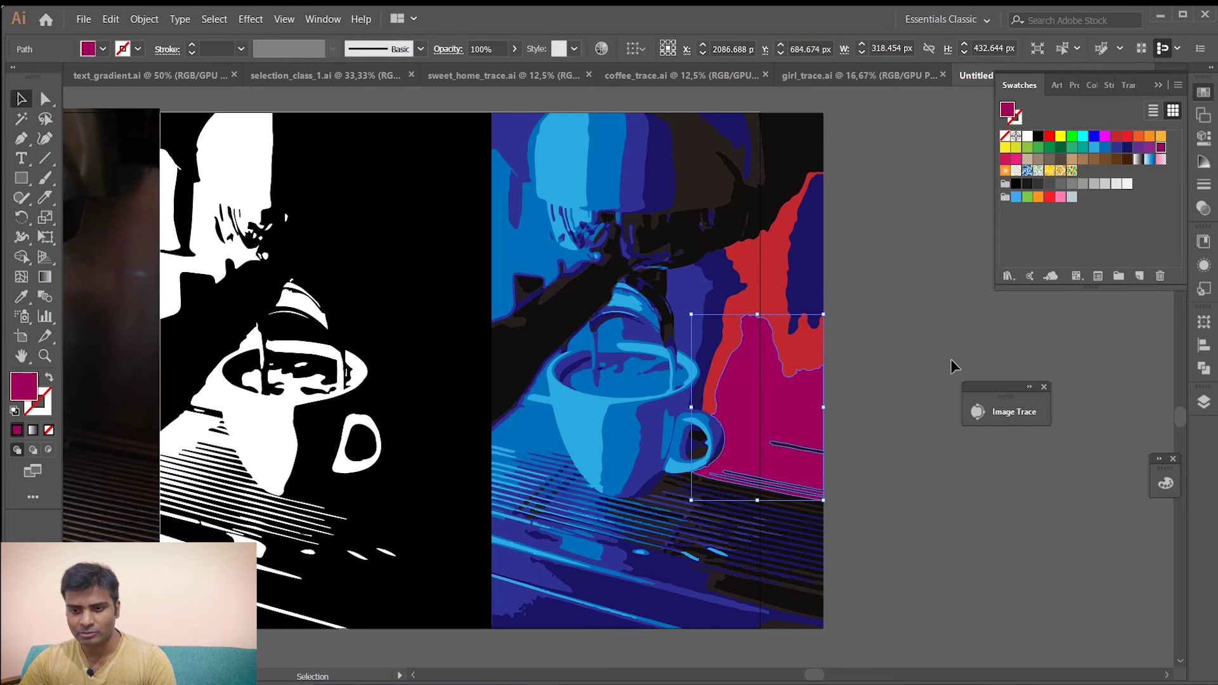
click(951, 362)
click(786, 159)
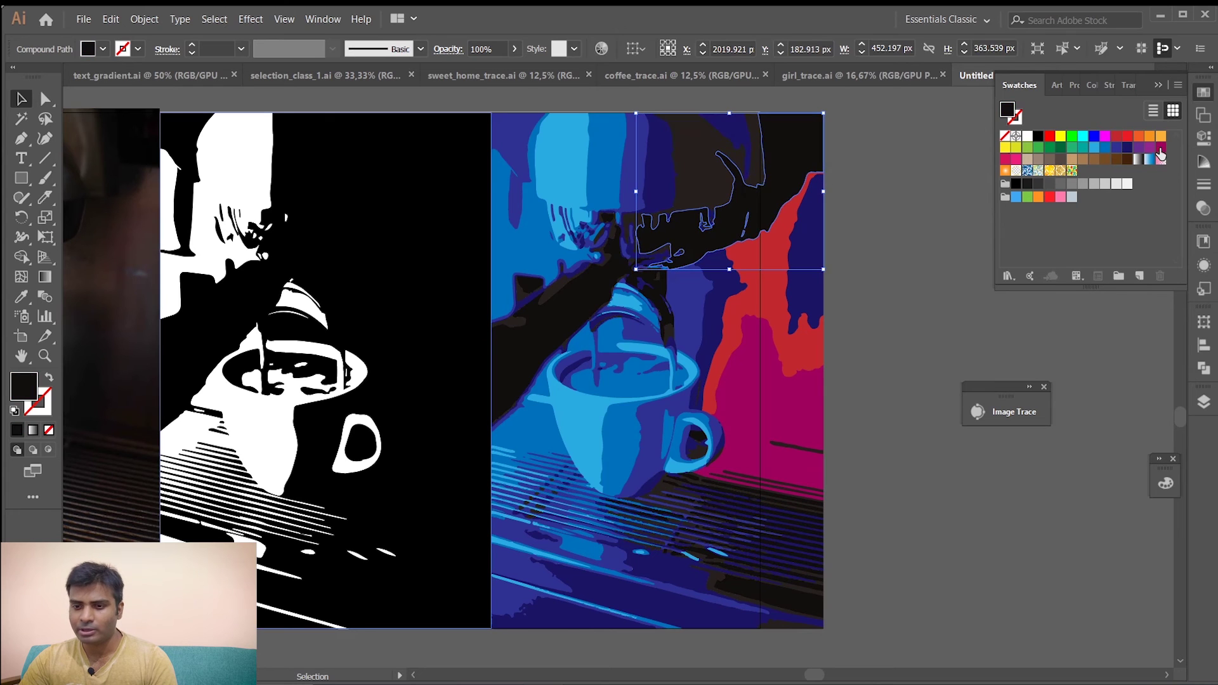
click(1161, 151)
click(948, 245)
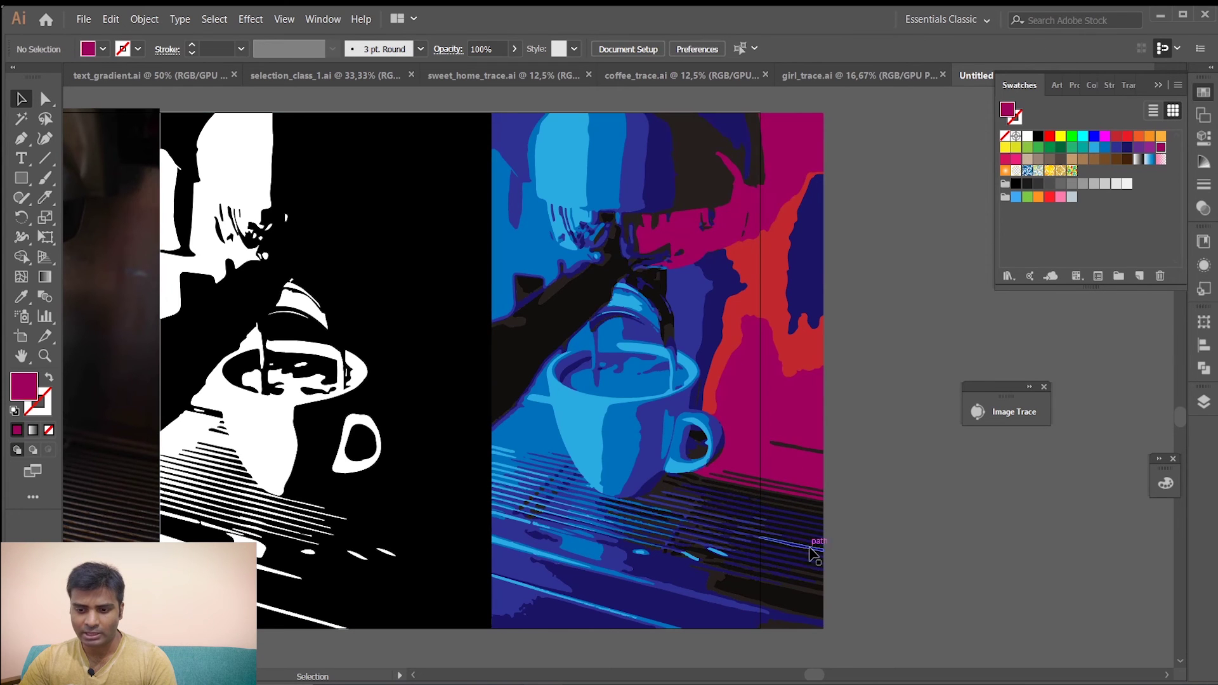
Recolor the dark navy shape along the tray's lower front and the dark navy patch at the background's right edge magenta.
click(645, 602)
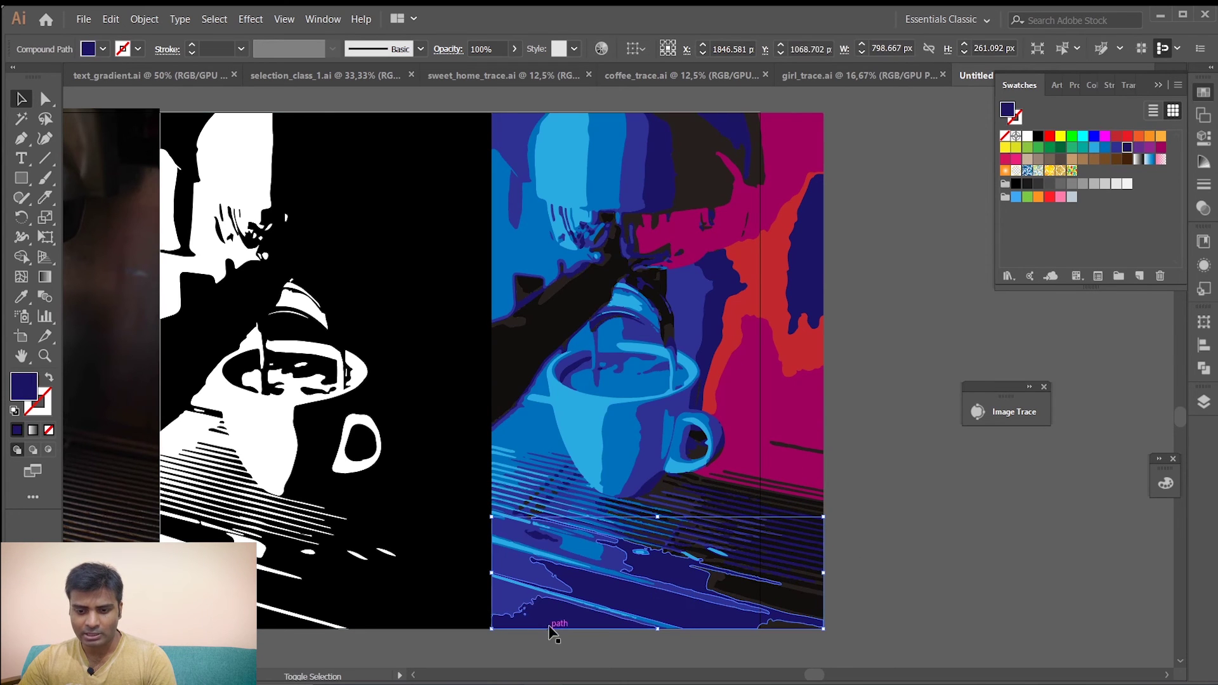
click(1161, 148)
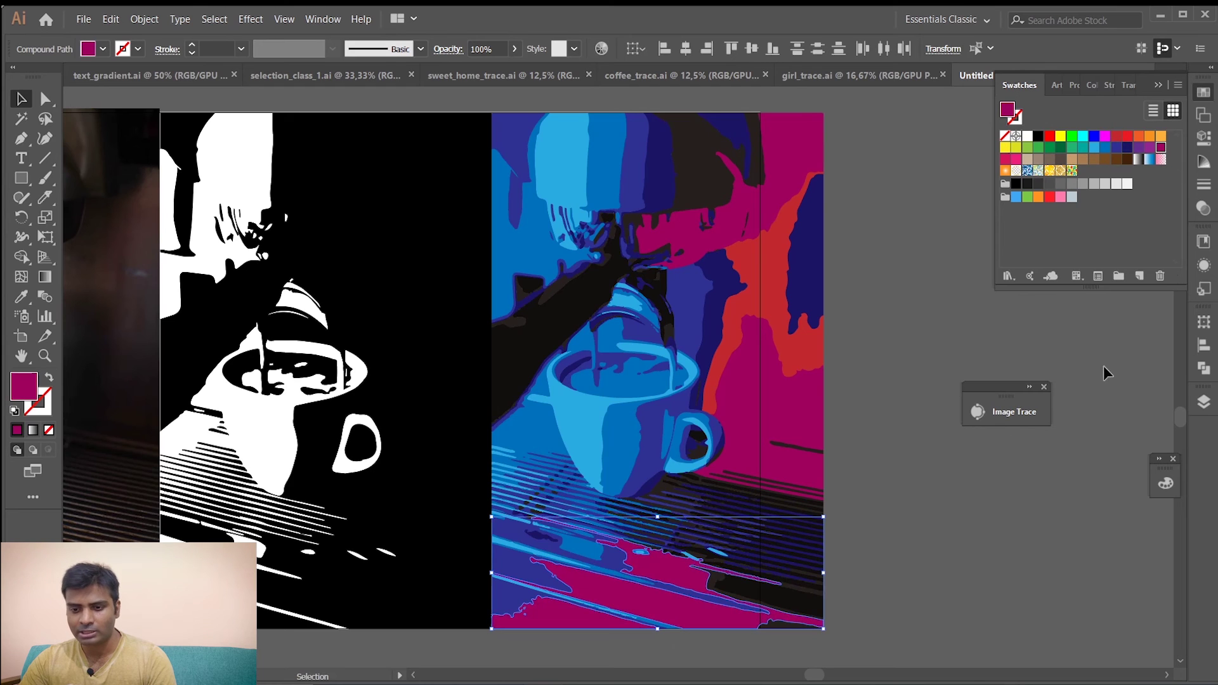
click(758, 596)
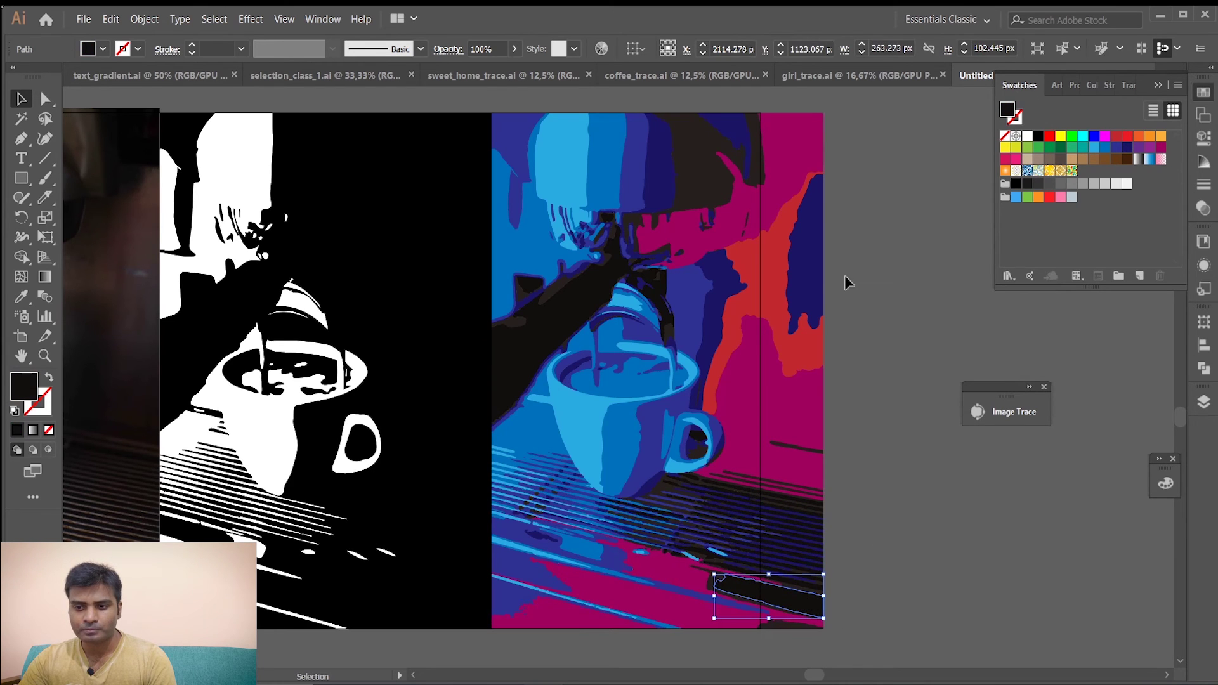
click(810, 271)
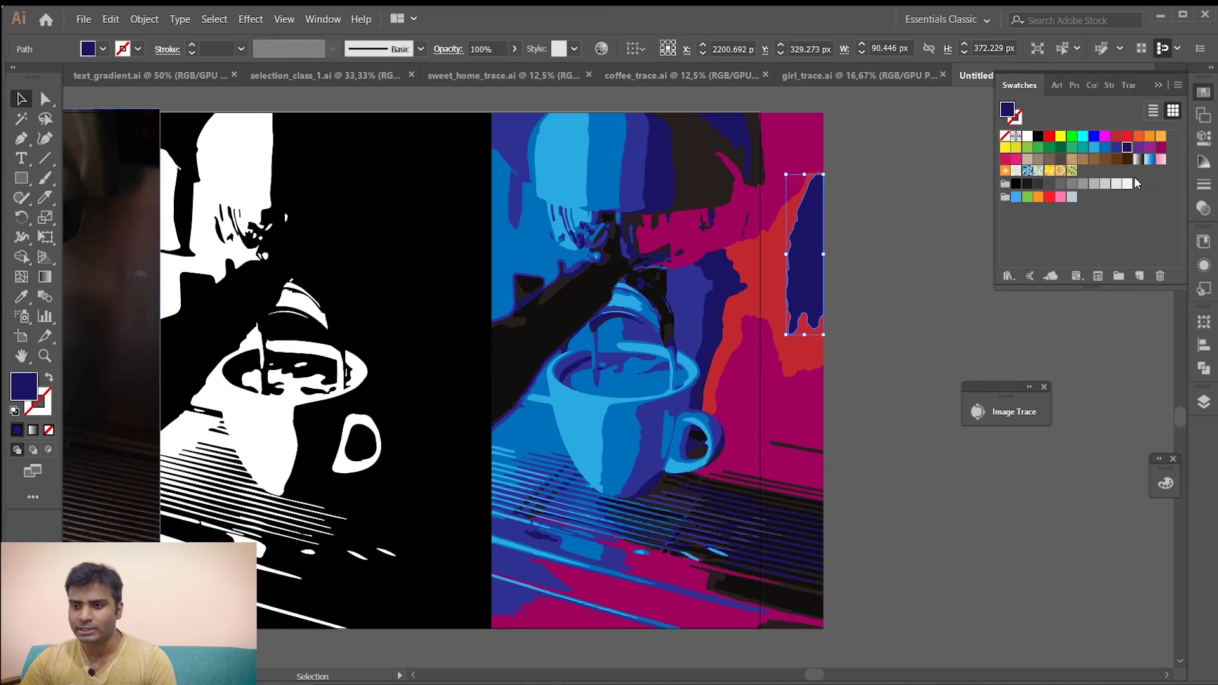
click(1161, 149)
click(895, 368)
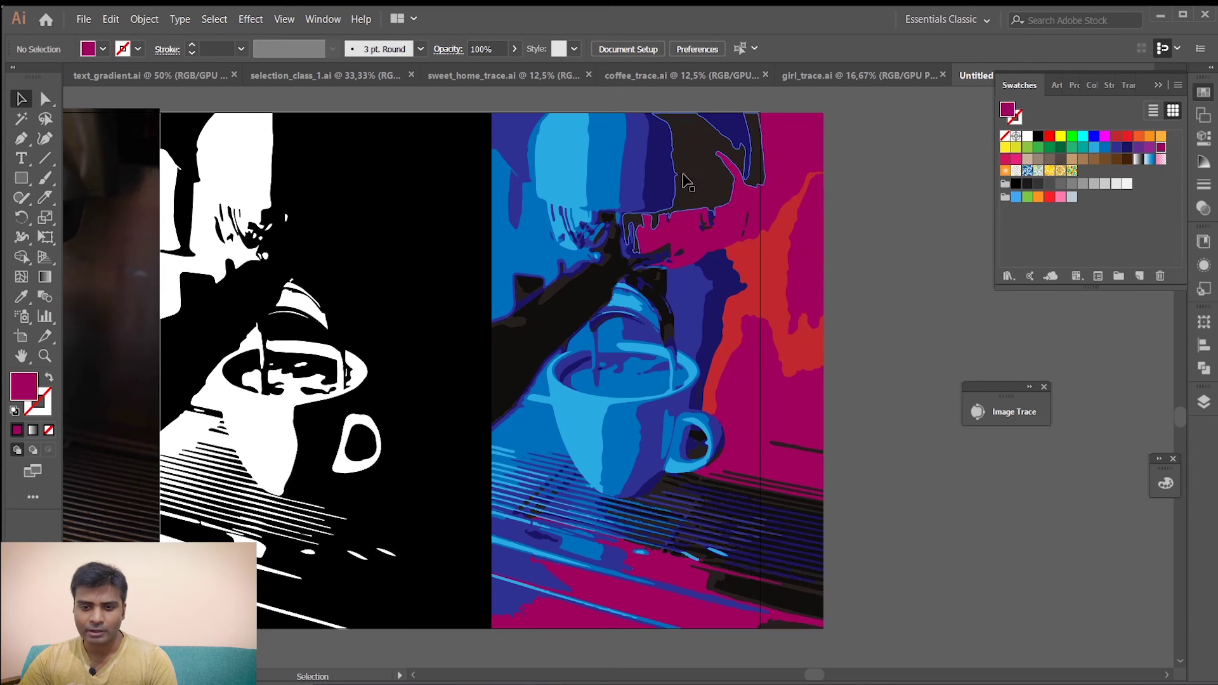
click(542, 346)
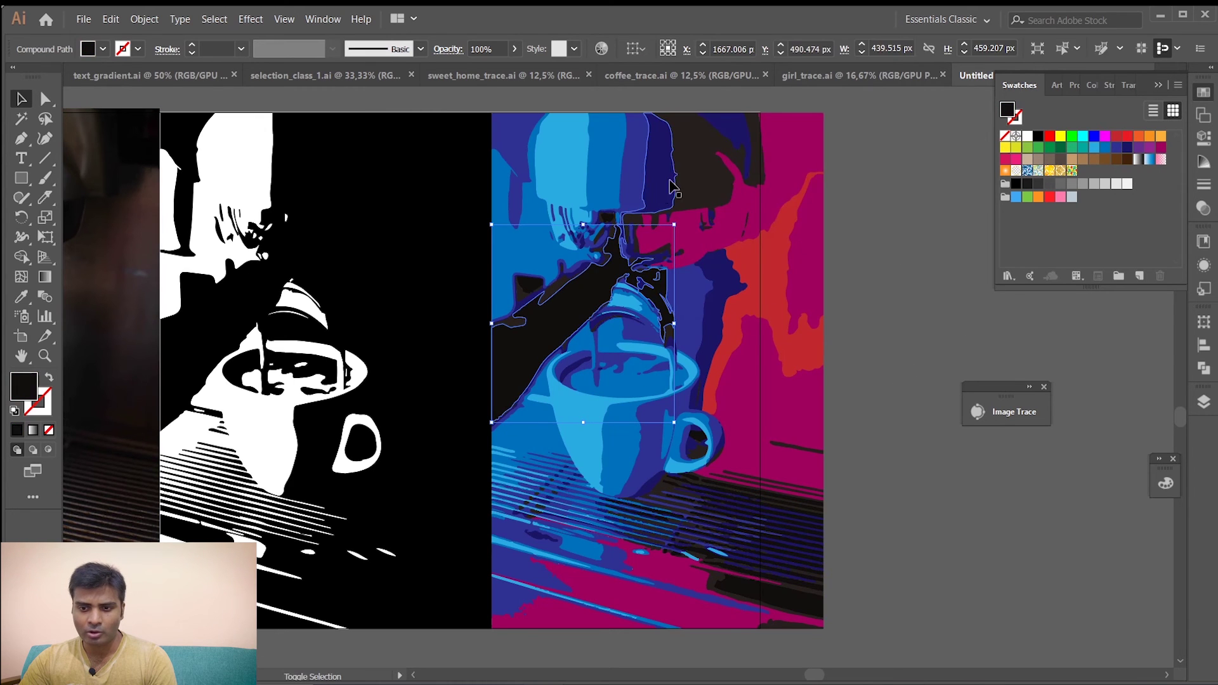
shift+click(698, 164)
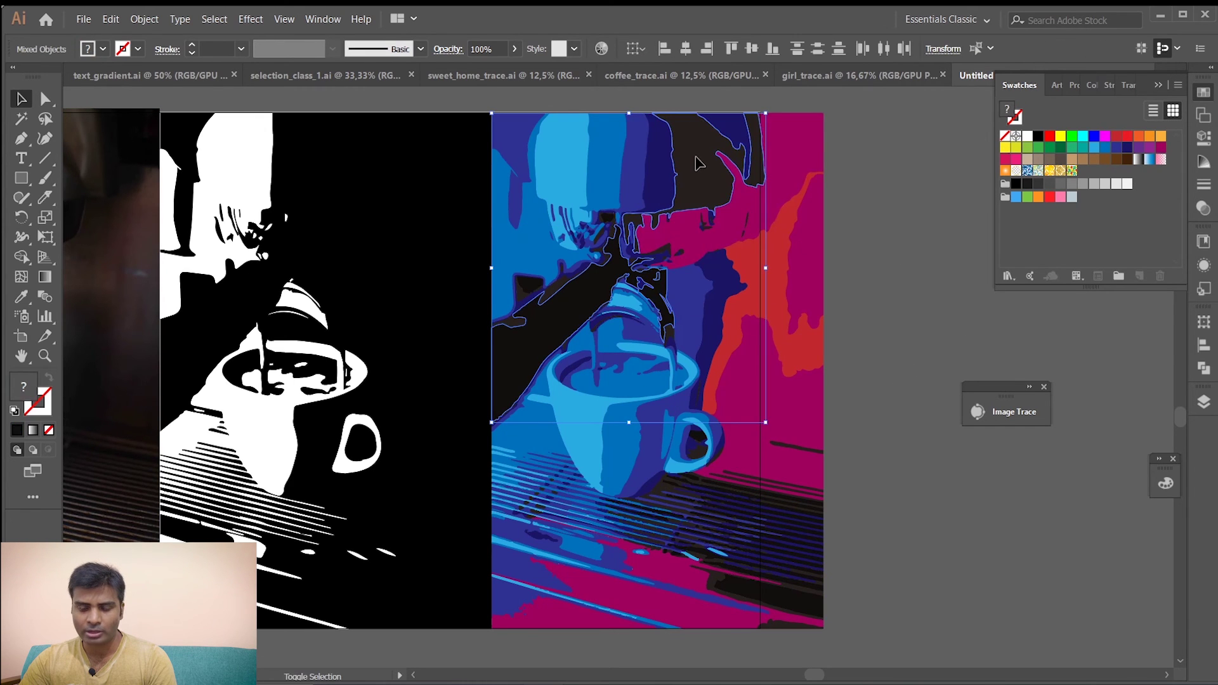
click(906, 196)
Recolor the dark brown shape on the machine's side bright red and the black portafilter handle shape dark navy, and deselect.
click(709, 170)
click(1050, 136)
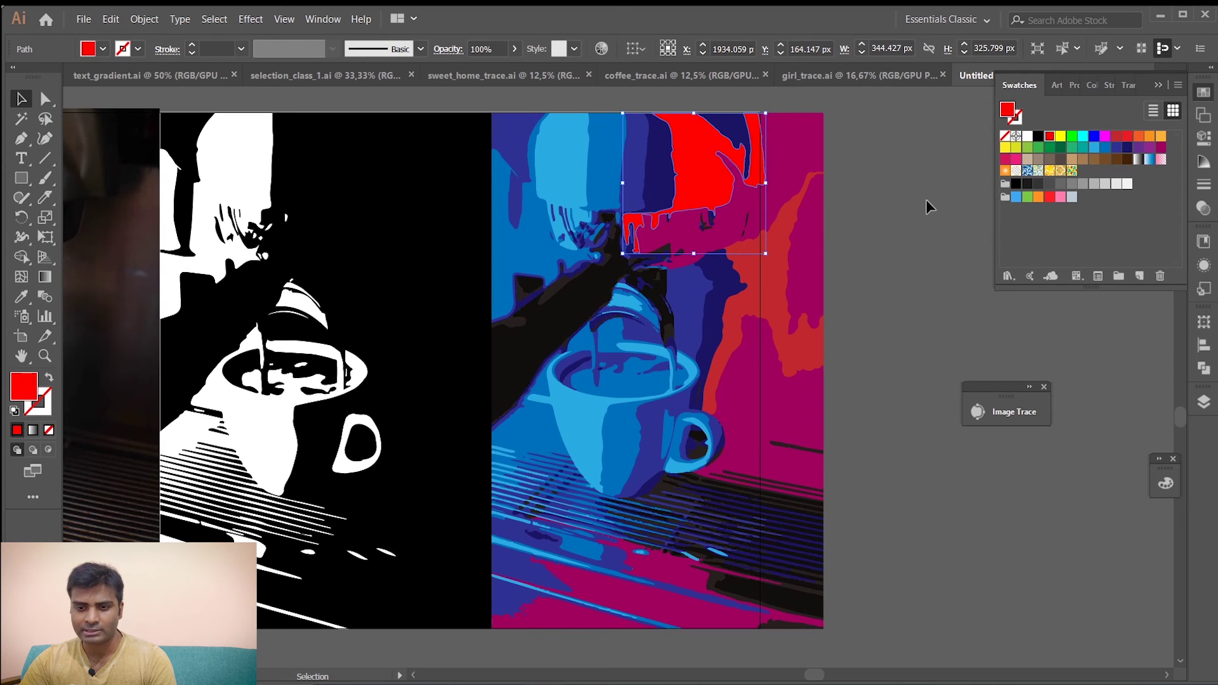
click(926, 199)
click(520, 330)
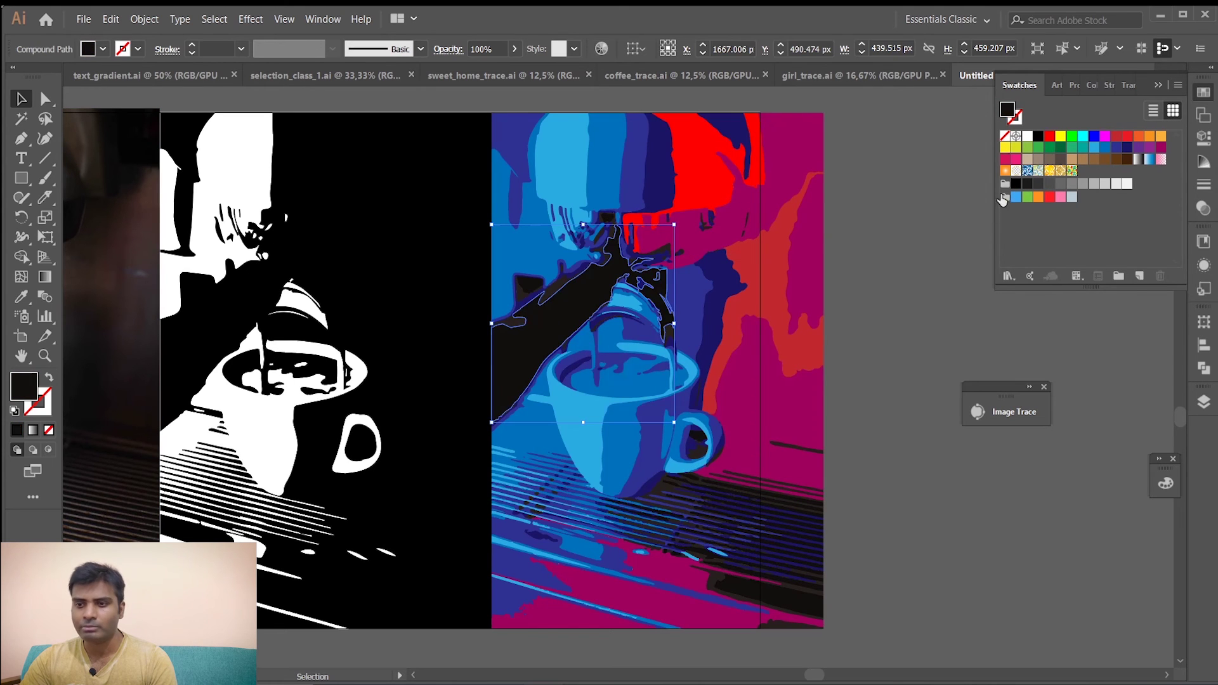
click(1127, 148)
click(930, 317)
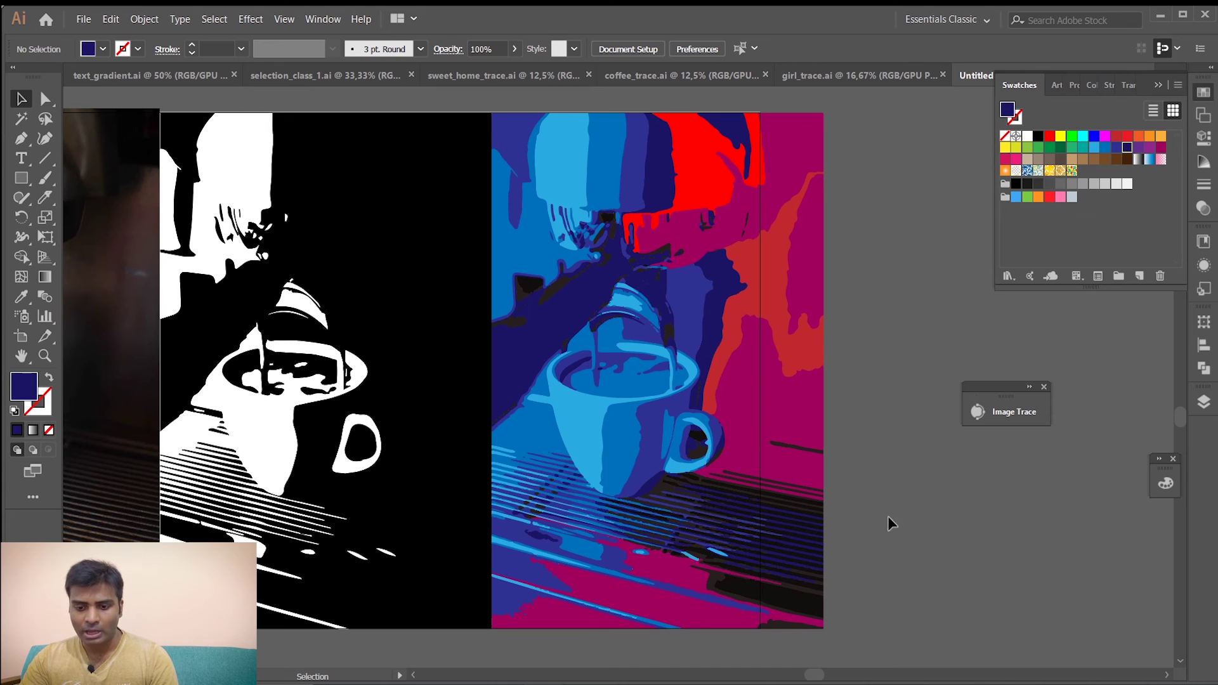
Select every shape with the same black fill as the strip at the tray's lower right, recolor them bright red and deselect.
drag(811, 568, 711, 622)
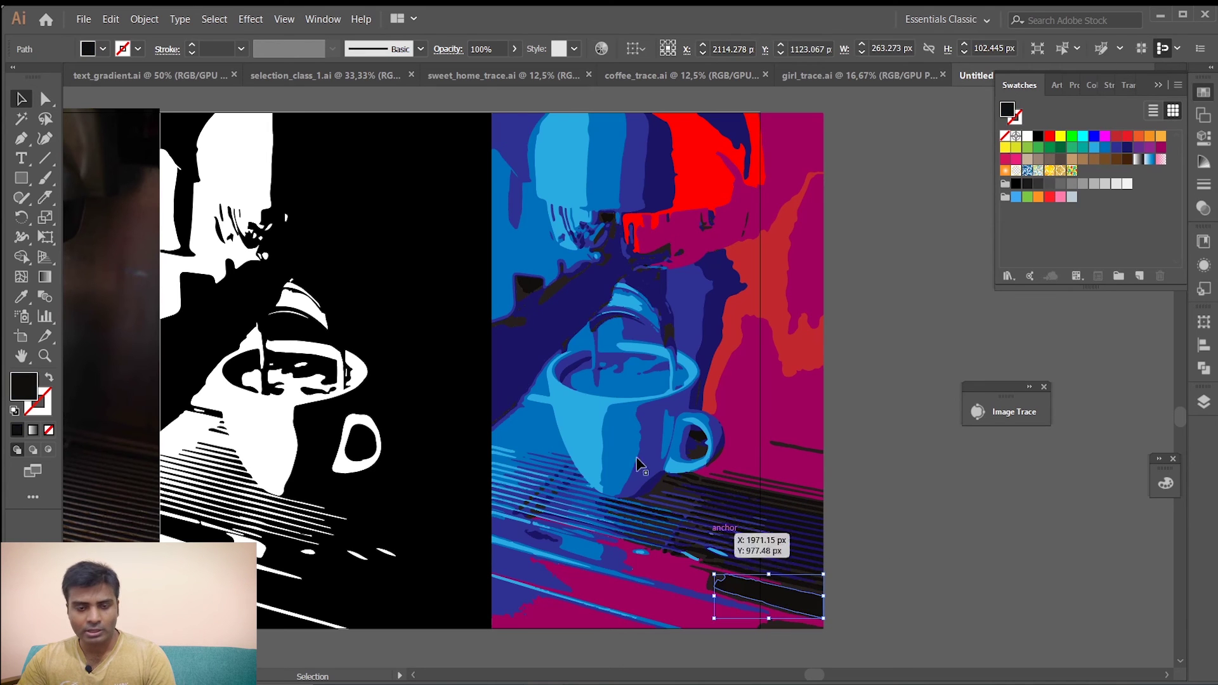
click(222, 22)
mouse_move(381, 156)
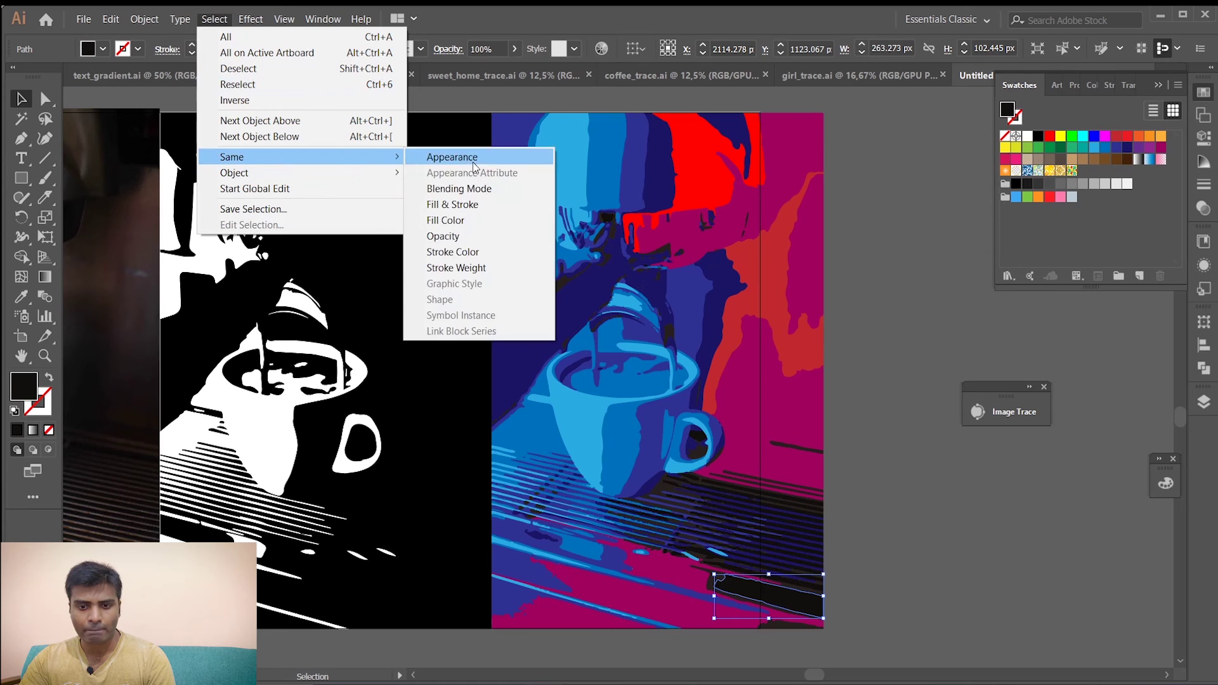
click(457, 236)
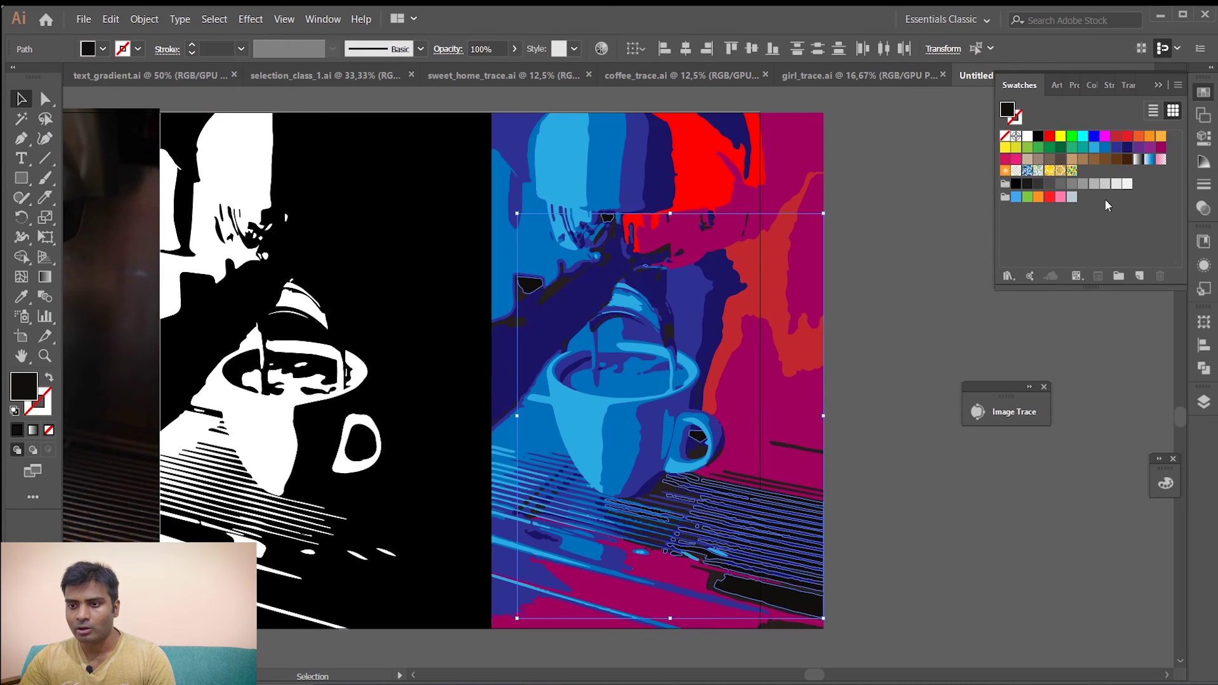
click(1050, 135)
click(972, 444)
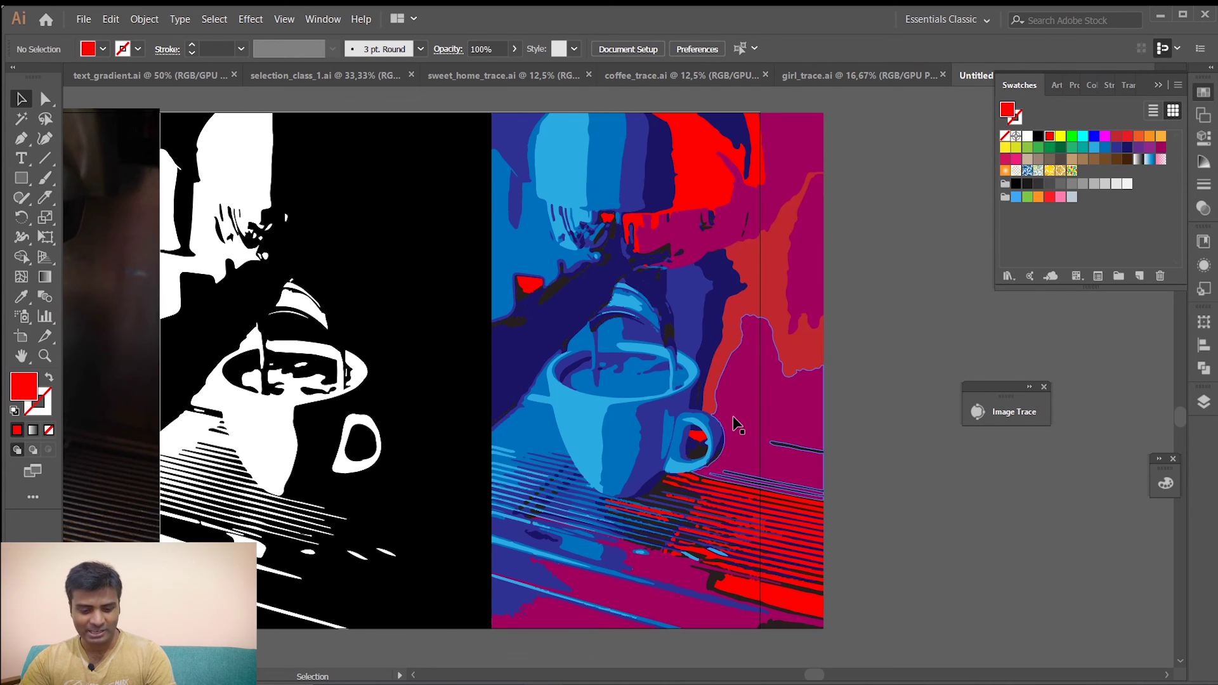
scroll(731, 421, down, 2)
scroll(733, 420, down, 1)
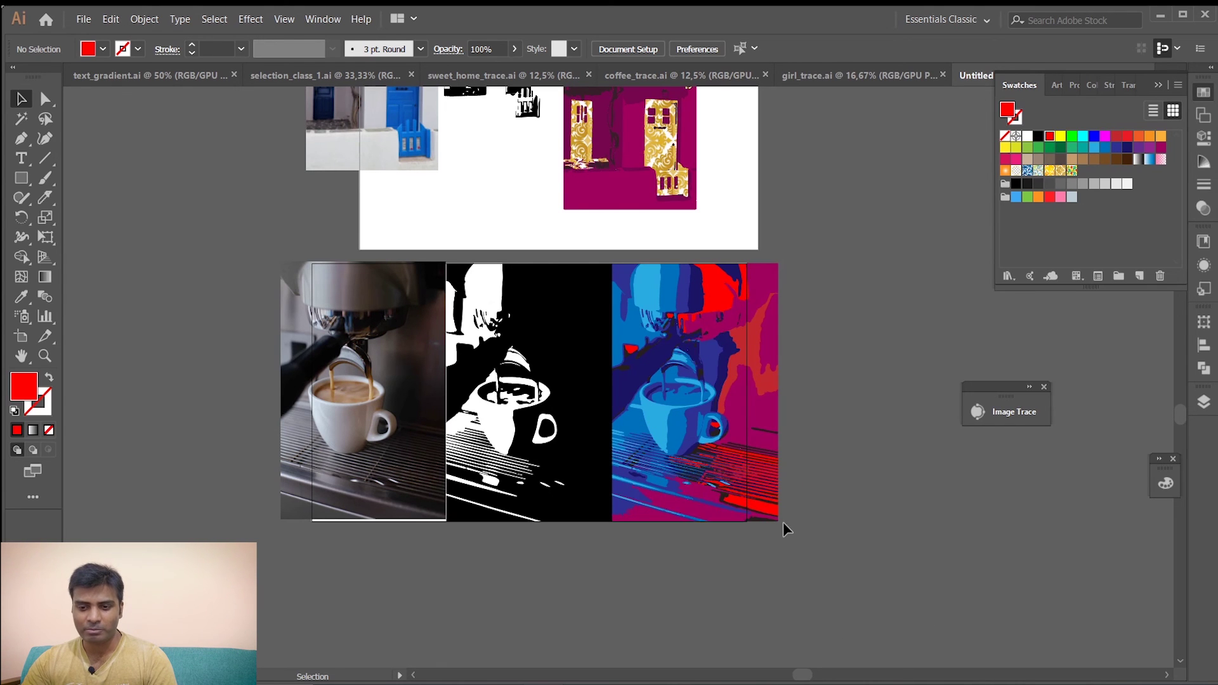
scroll(783, 523, down, 4)
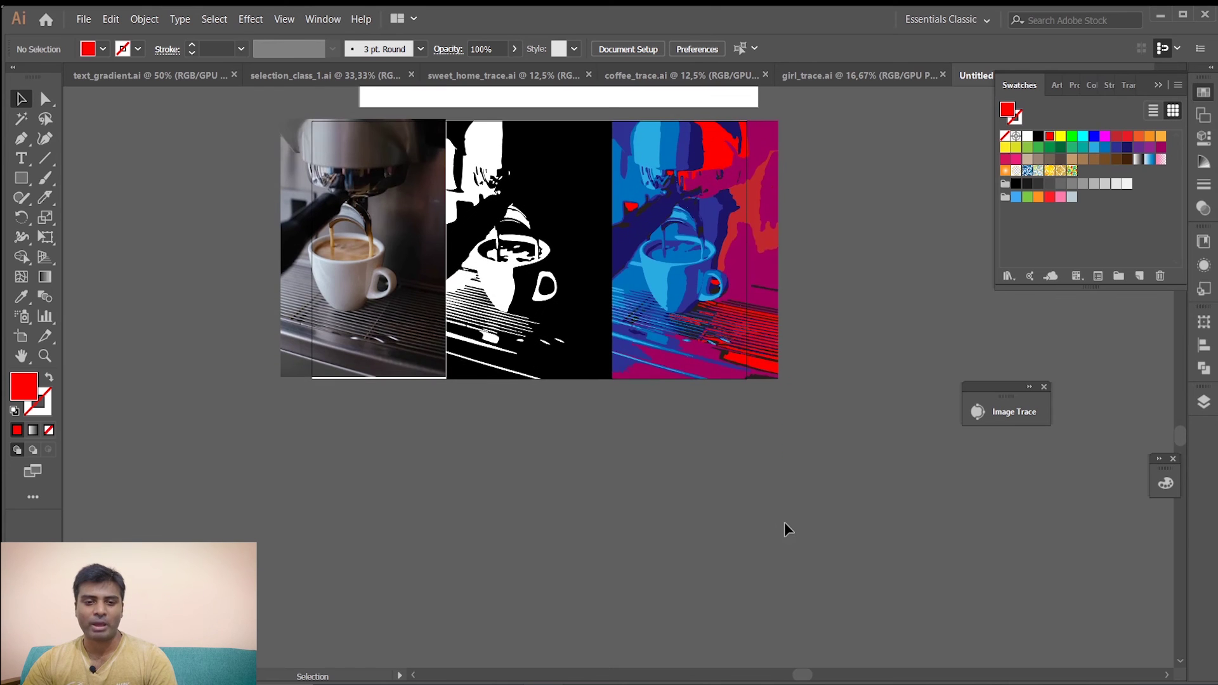
scroll(785, 523, up, 2)
scroll(850, 484, up, 4)
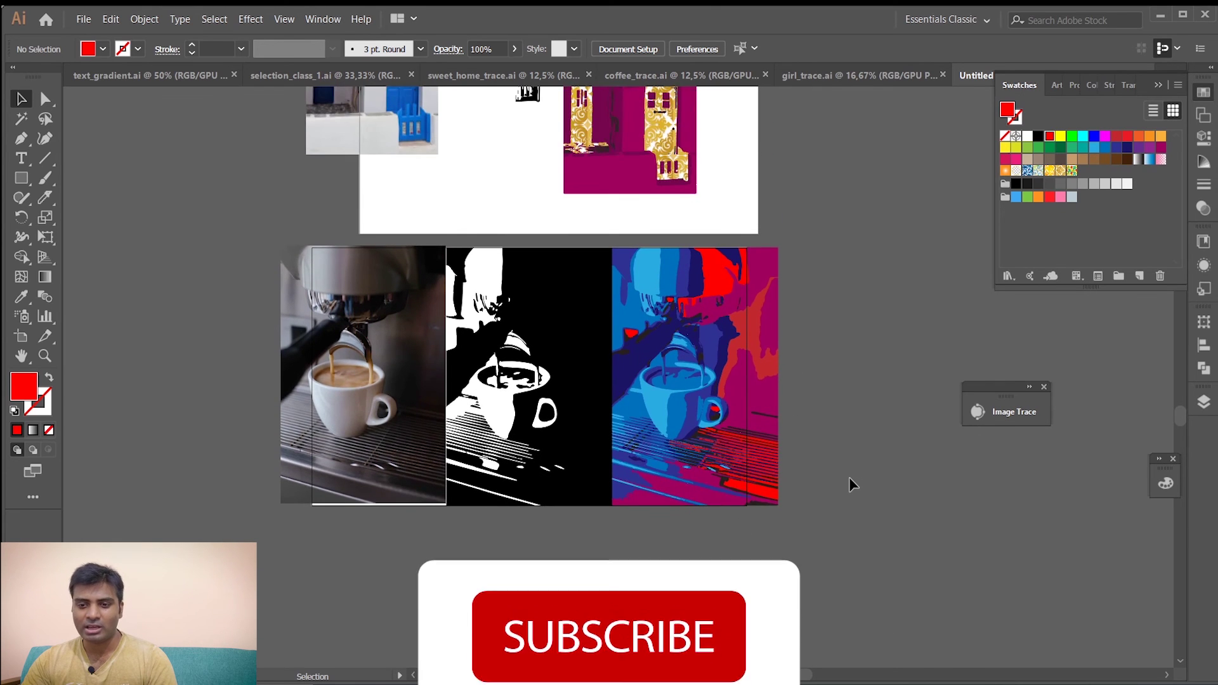
scroll(761, 515, up, 3)
scroll(762, 515, down, 2)
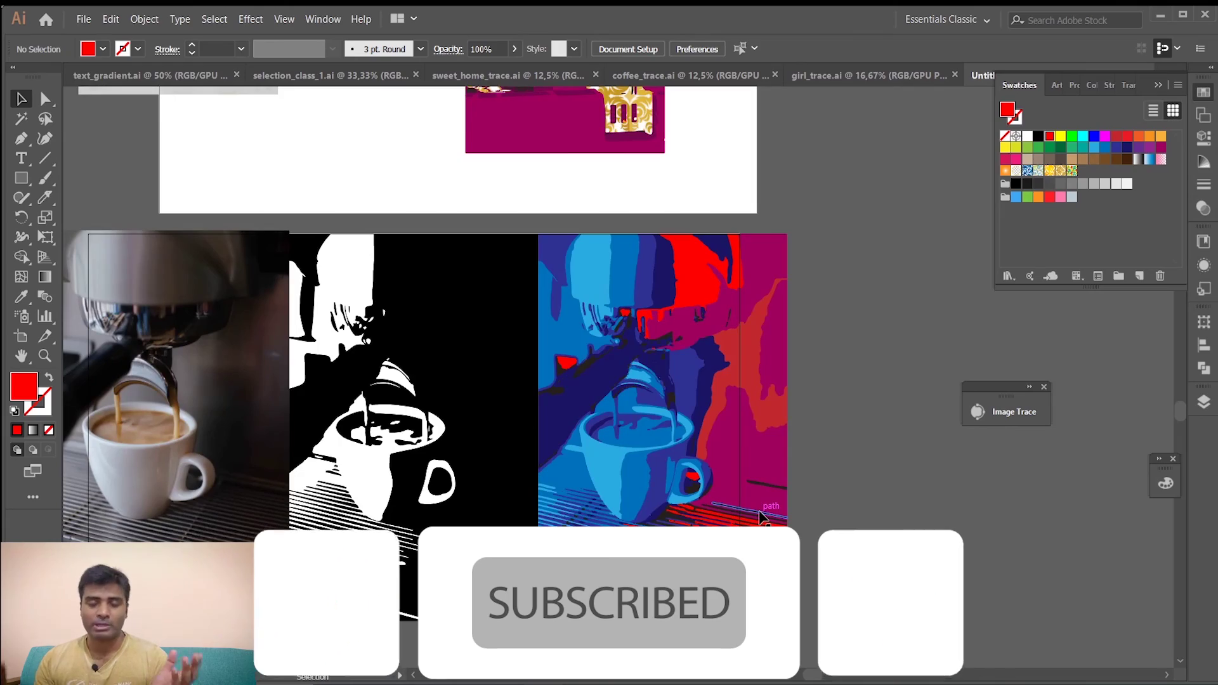